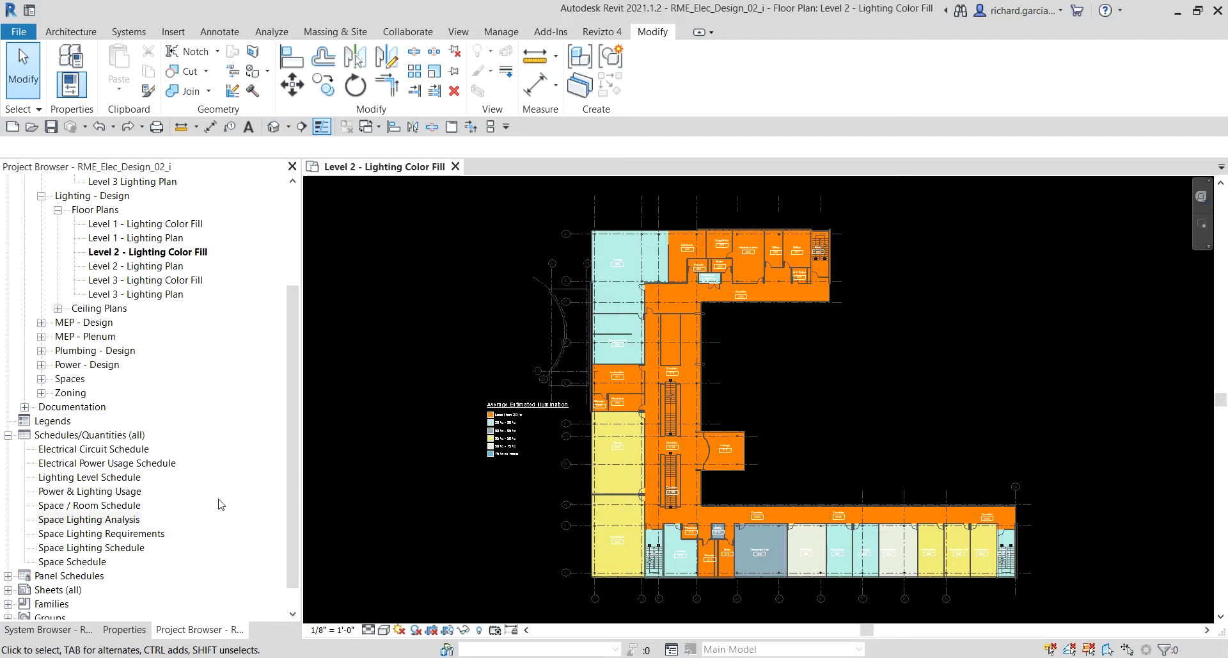
Open the Level 2 Lighting Plan from the Lighting floor plans and inspect the fixtures and space of Library 219.
scroll(161, 251, "up", 2)
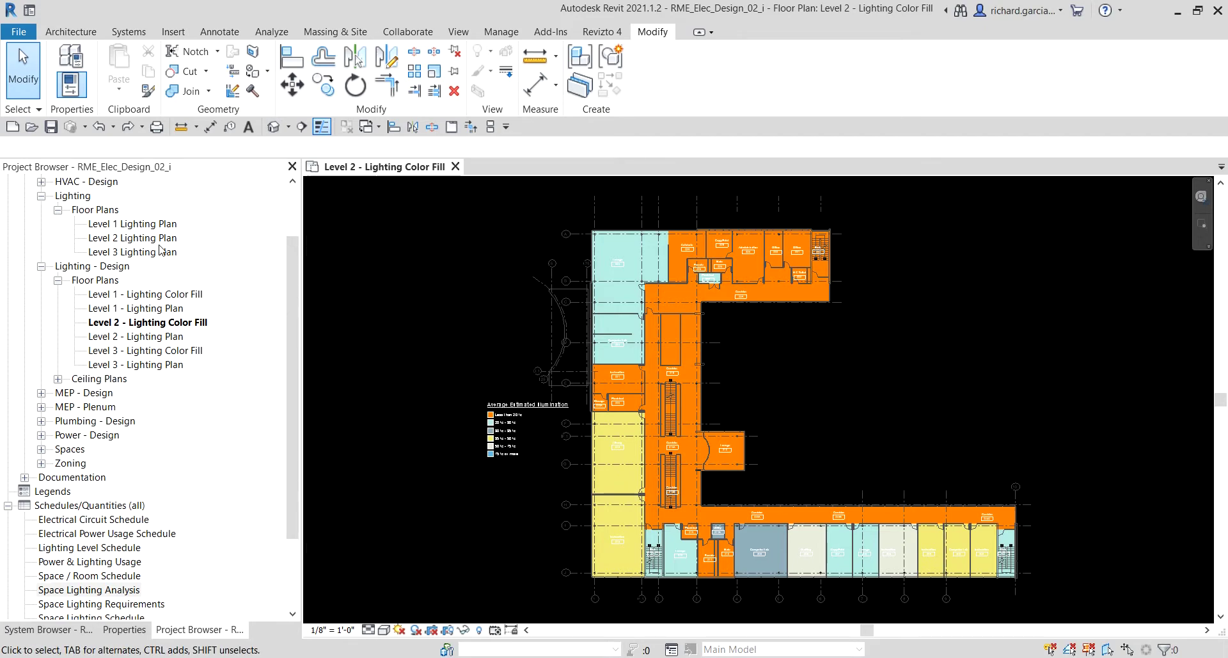
scroll(161, 251, "up", 1)
double_click(160, 266)
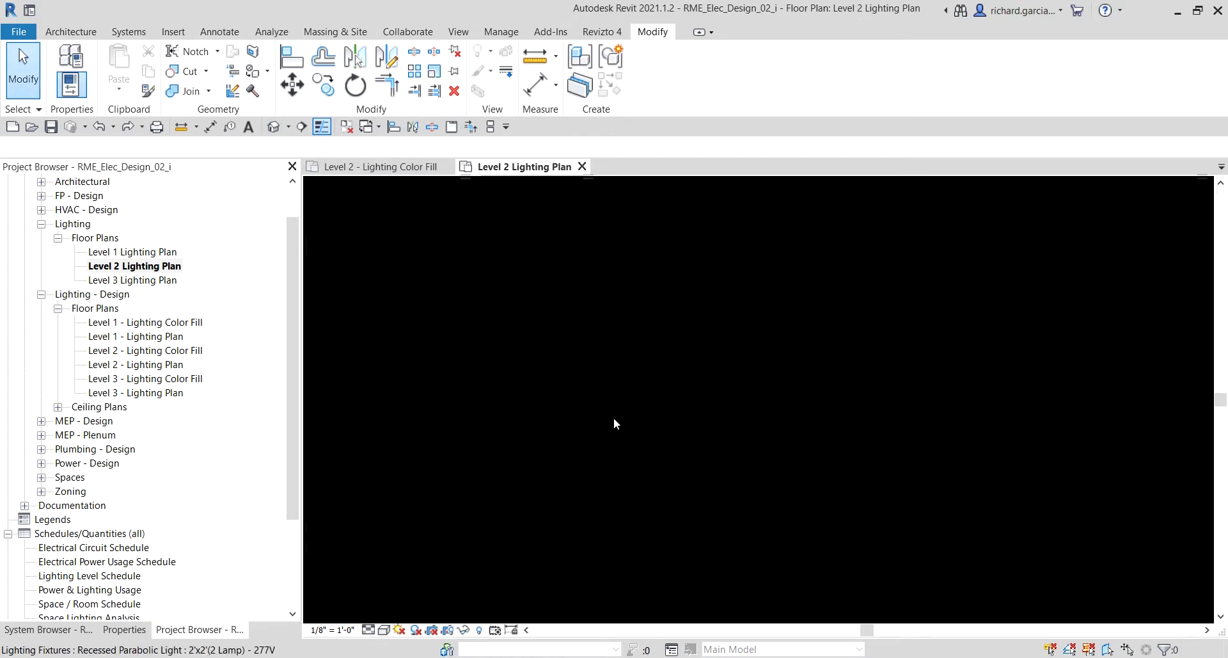
scroll(619, 486, "up", 5)
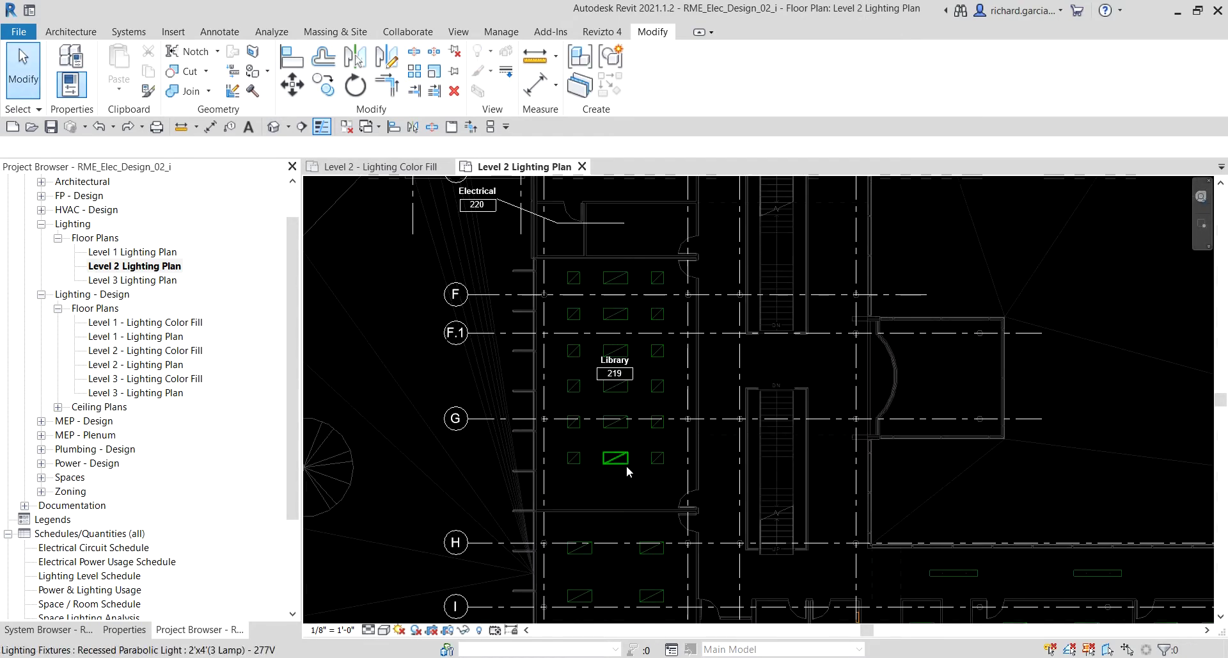
scroll(616, 382, "up", 2)
left_click(626, 379)
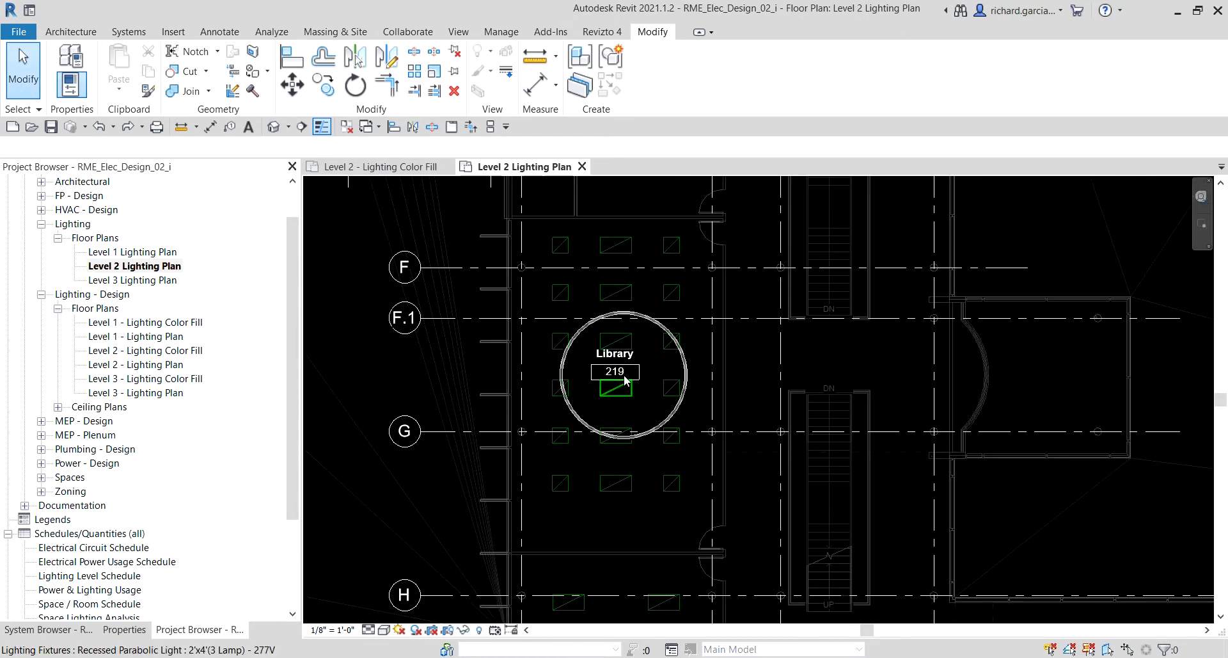
left_click(647, 372)
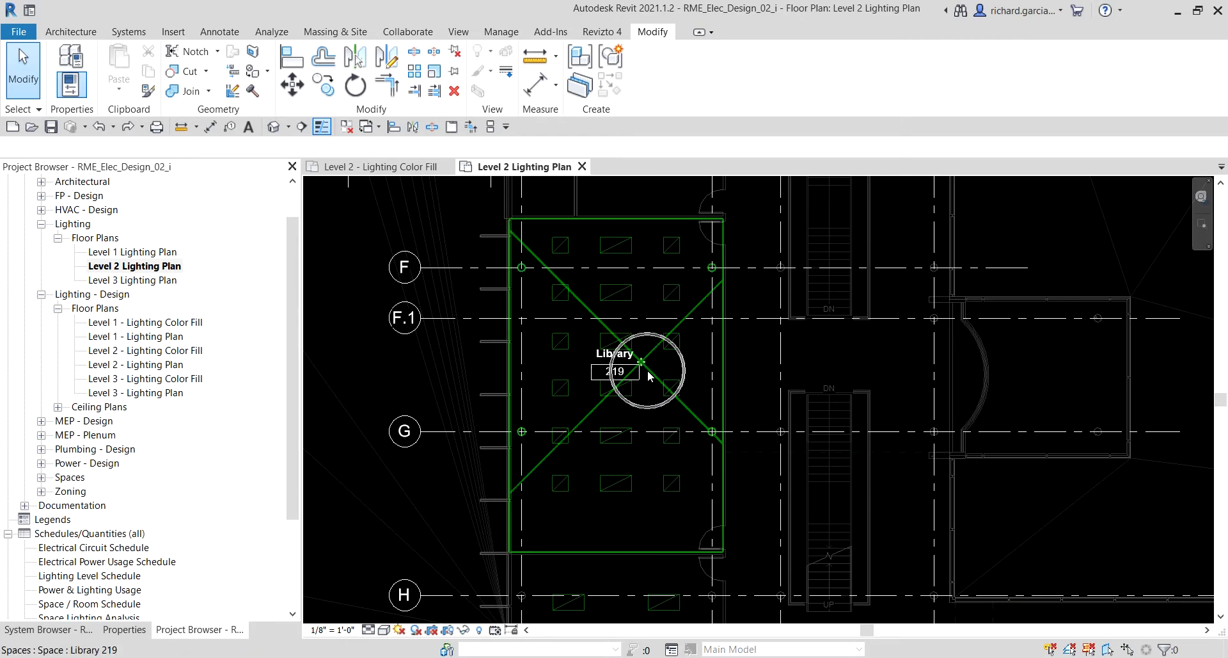
middle_click_drag(616, 432, 691, 416)
scroll(685, 417, "down", 2)
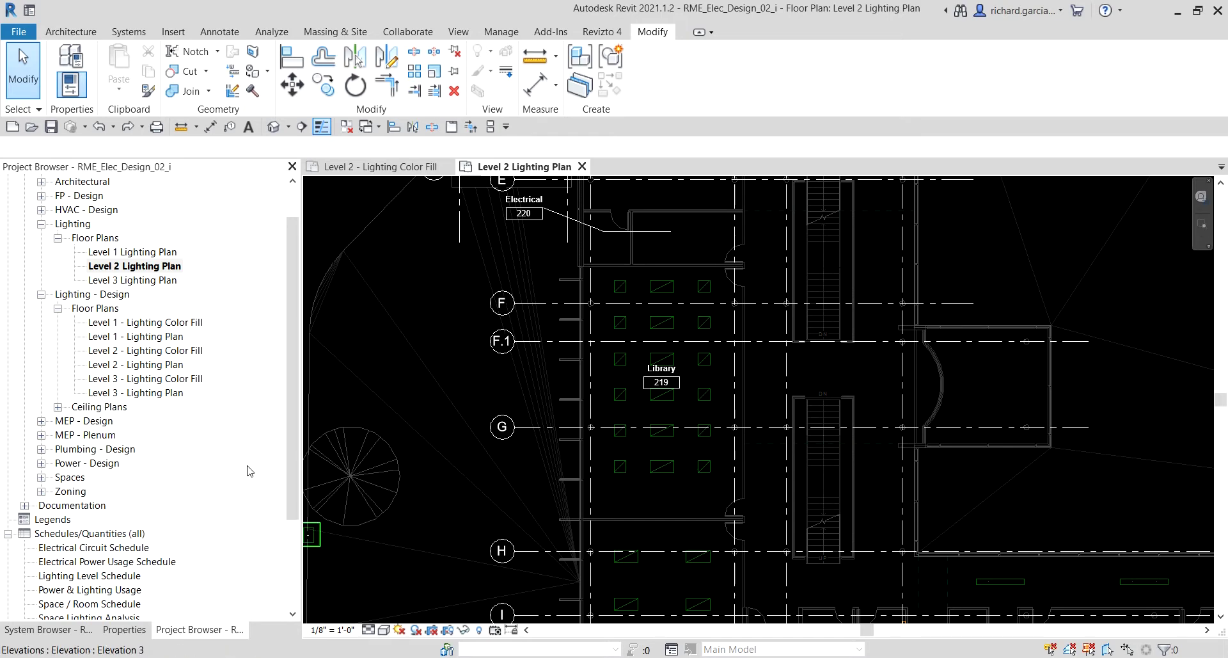
Open the Space Lighting Analysis schedule and widen its Average Estimated Illumination and Lighting Delta columns.
scroll(247, 472, "down", 3)
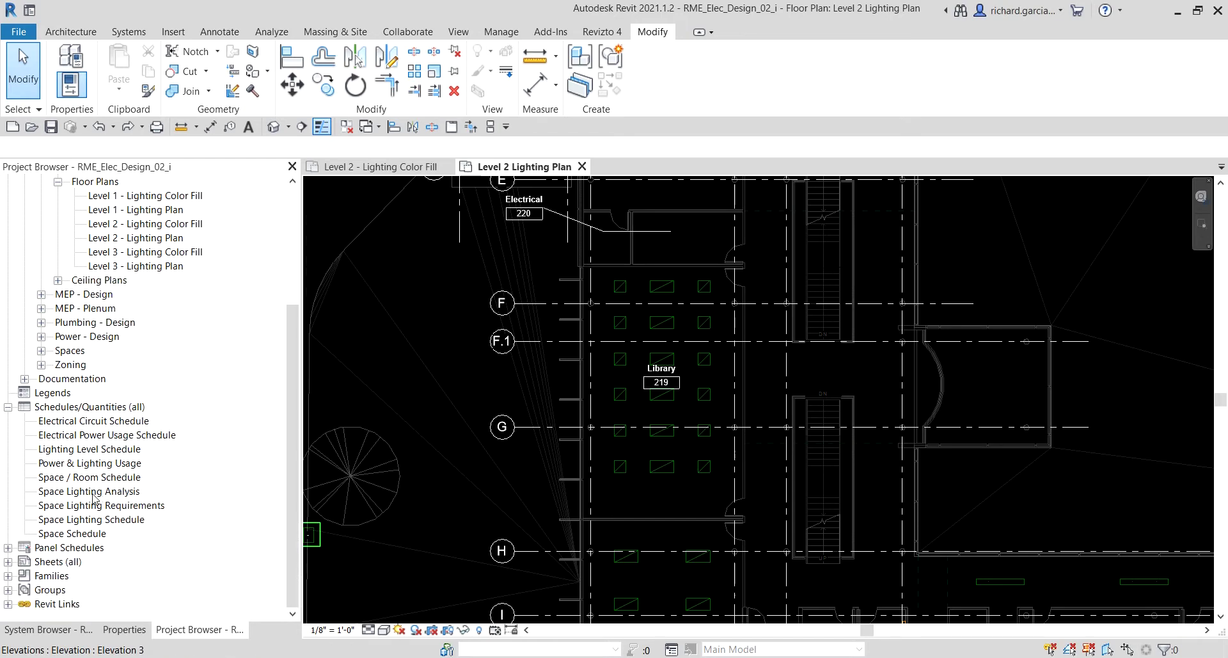
double_click(93, 492)
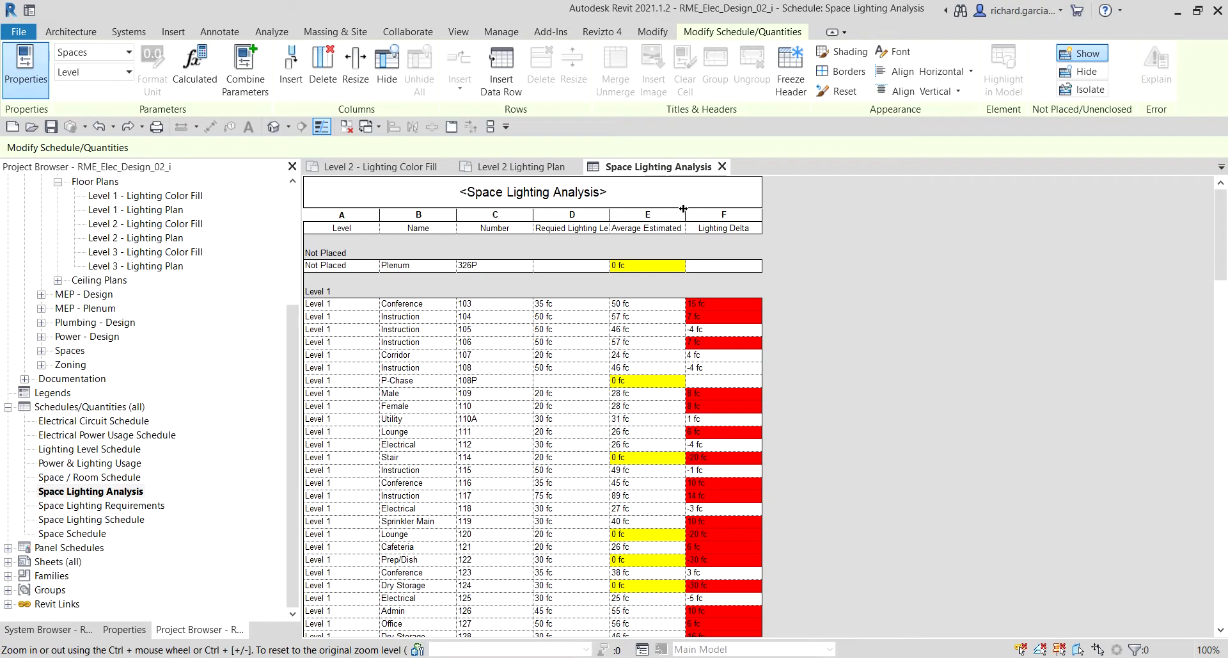
left_click_drag(685, 217, 738, 222)
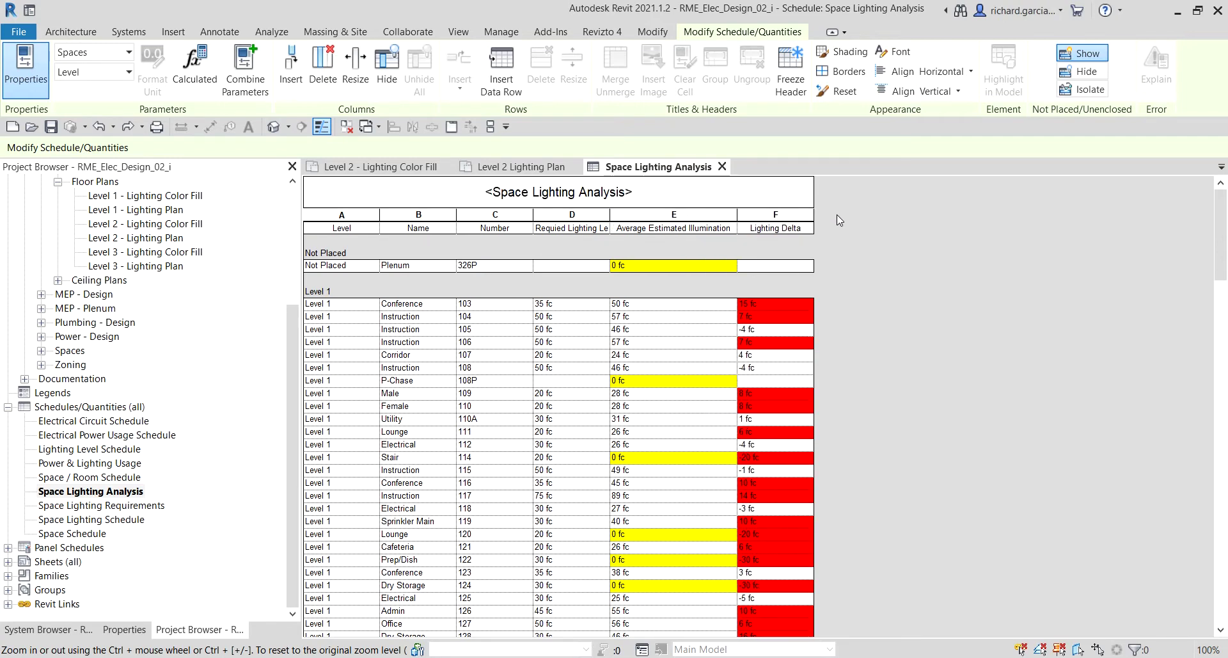
left_click_drag(814, 221, 887, 211)
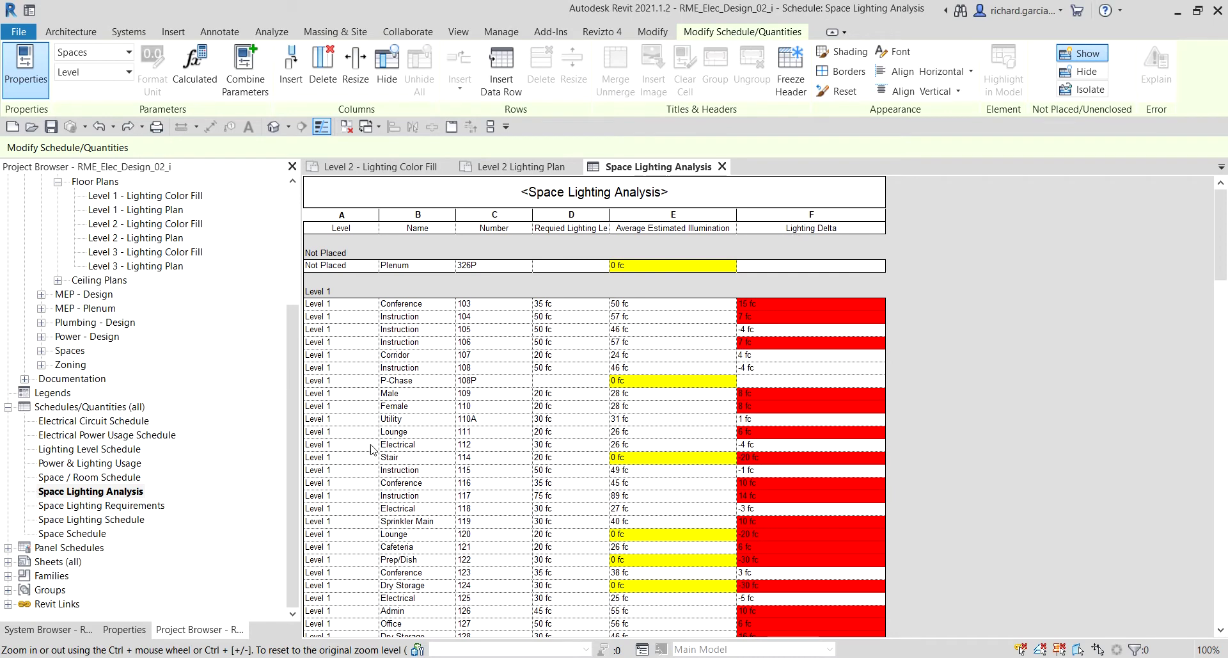
Review the conditional formatting of the schedule's Lighting Delta field and leave it without changes.
left_click(125, 630)
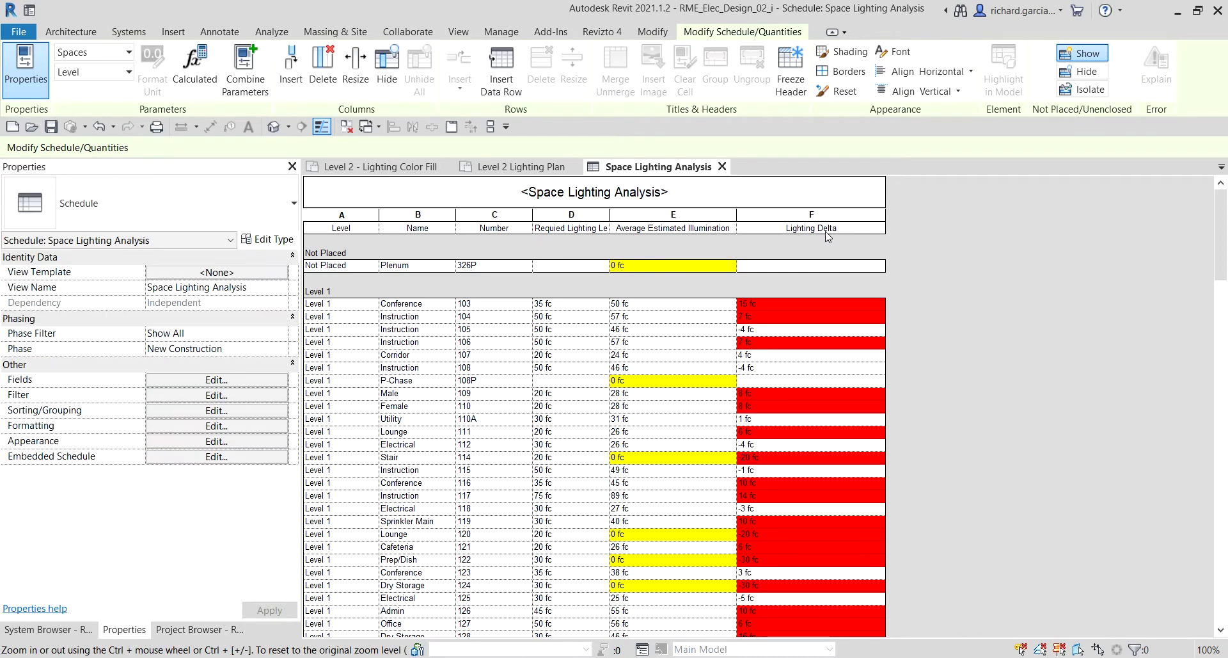
left_click(181, 430)
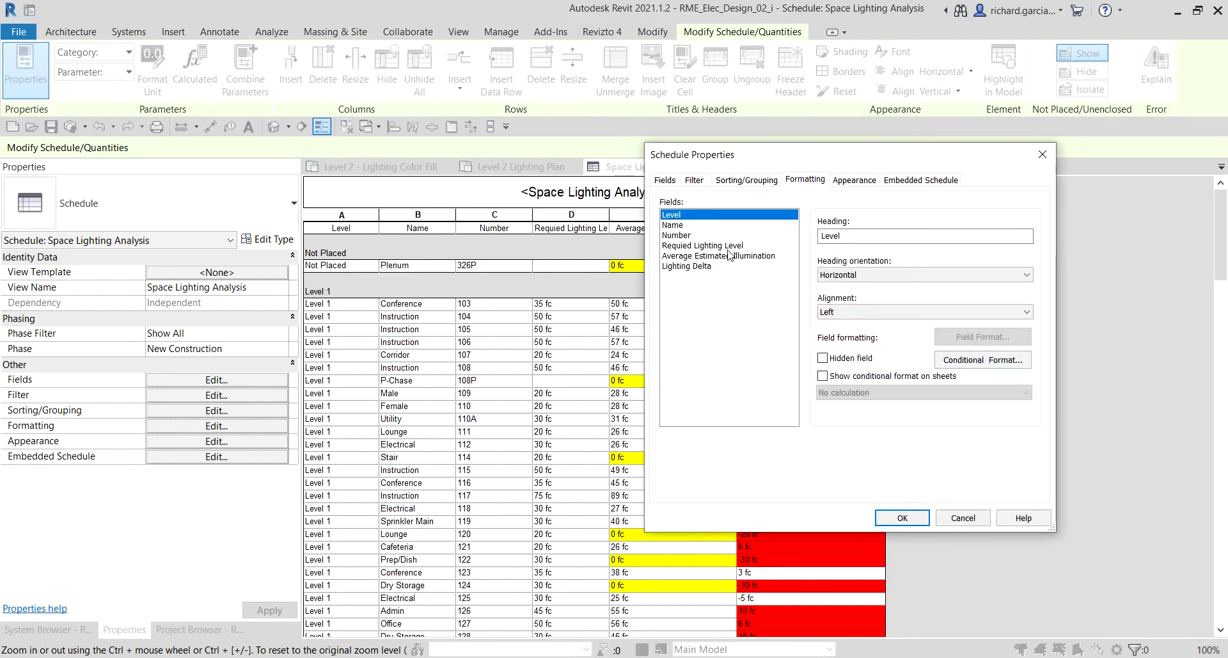
left_click(761, 266)
left_click(983, 360)
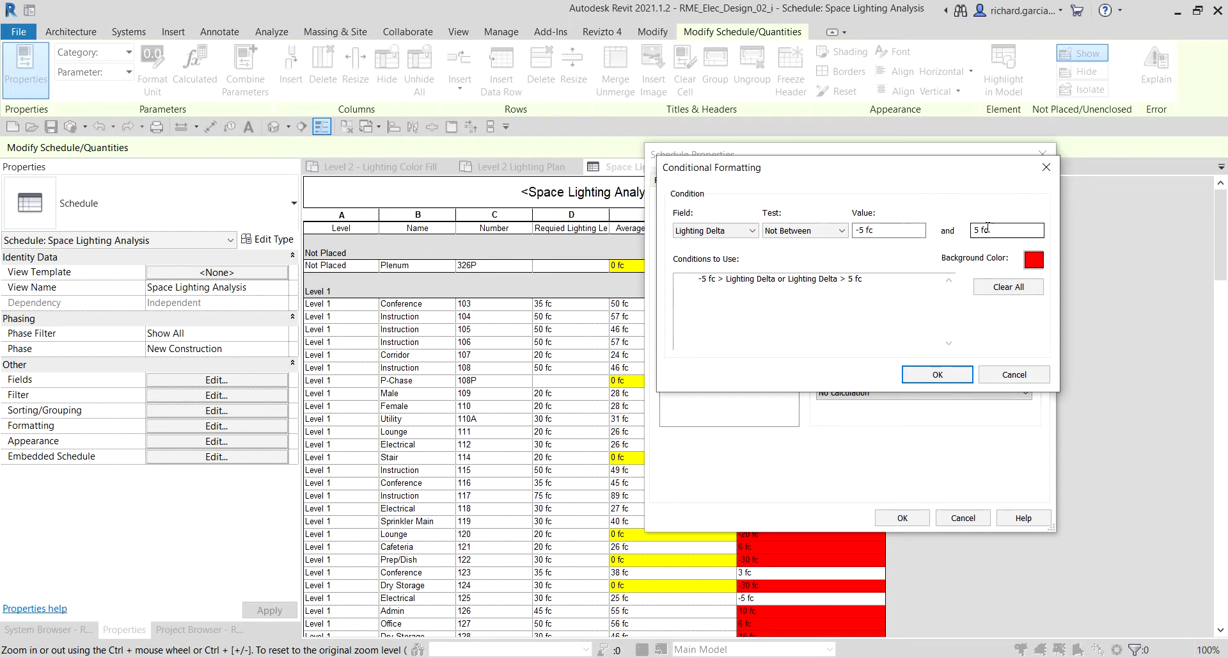
left_click(1015, 374)
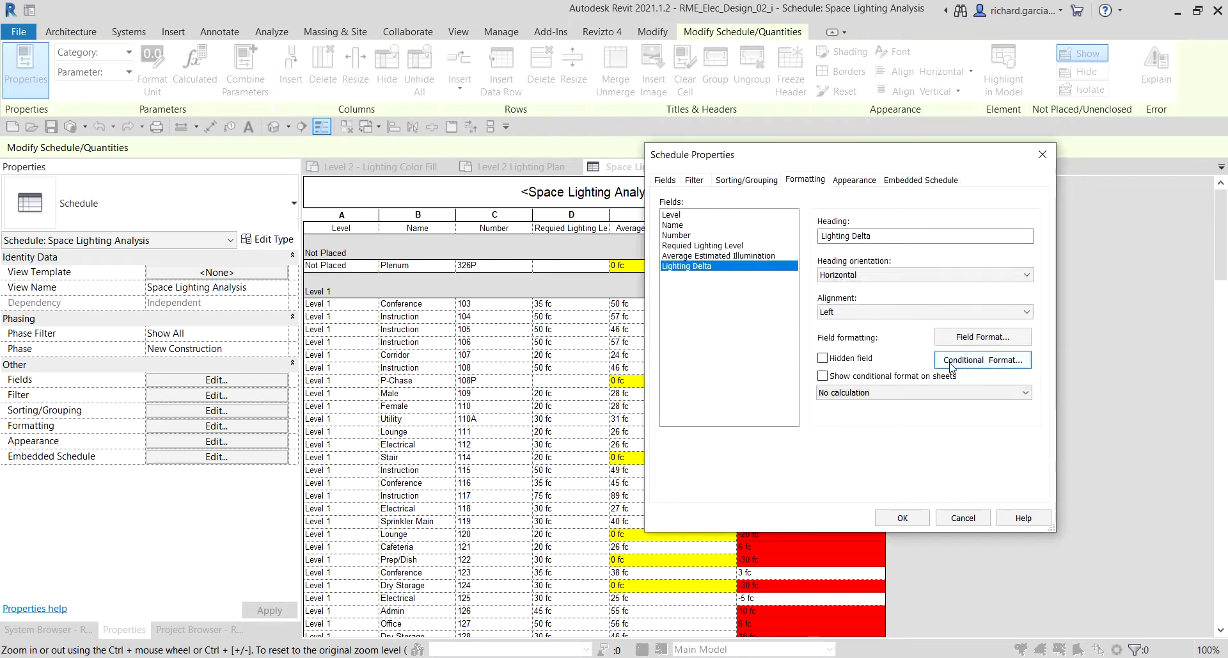
Review the conditional formatting of the Average Estimated Illumination field and close the schedule properties.
left_click(704, 255)
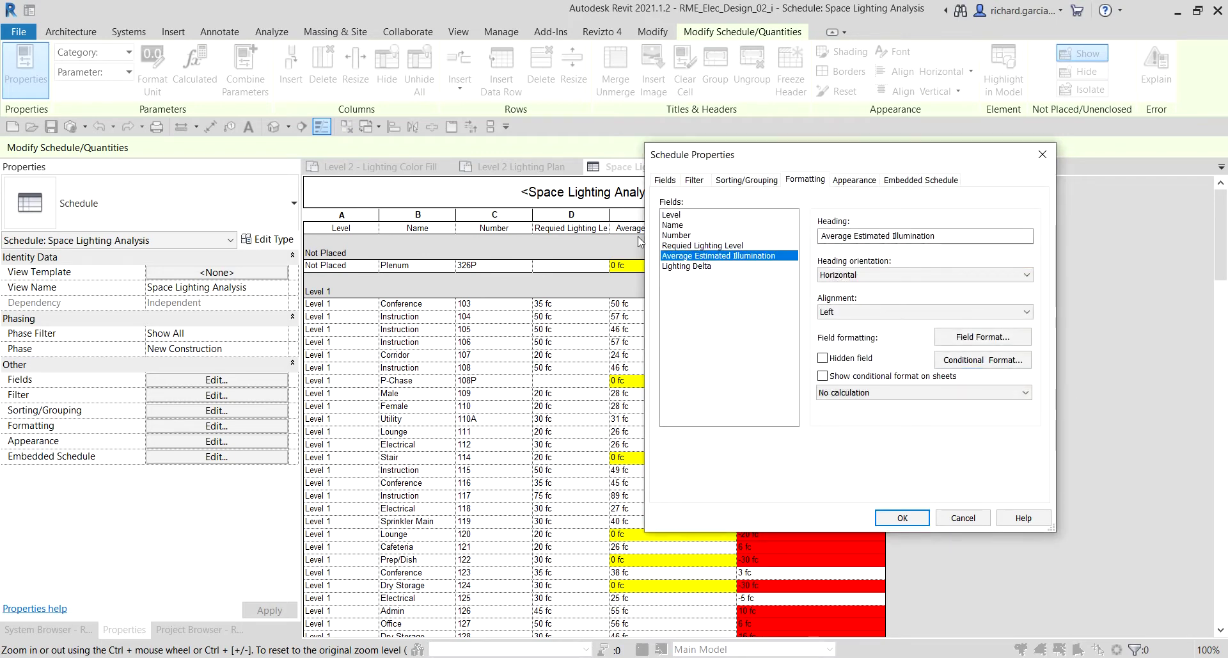
left_click(741, 255)
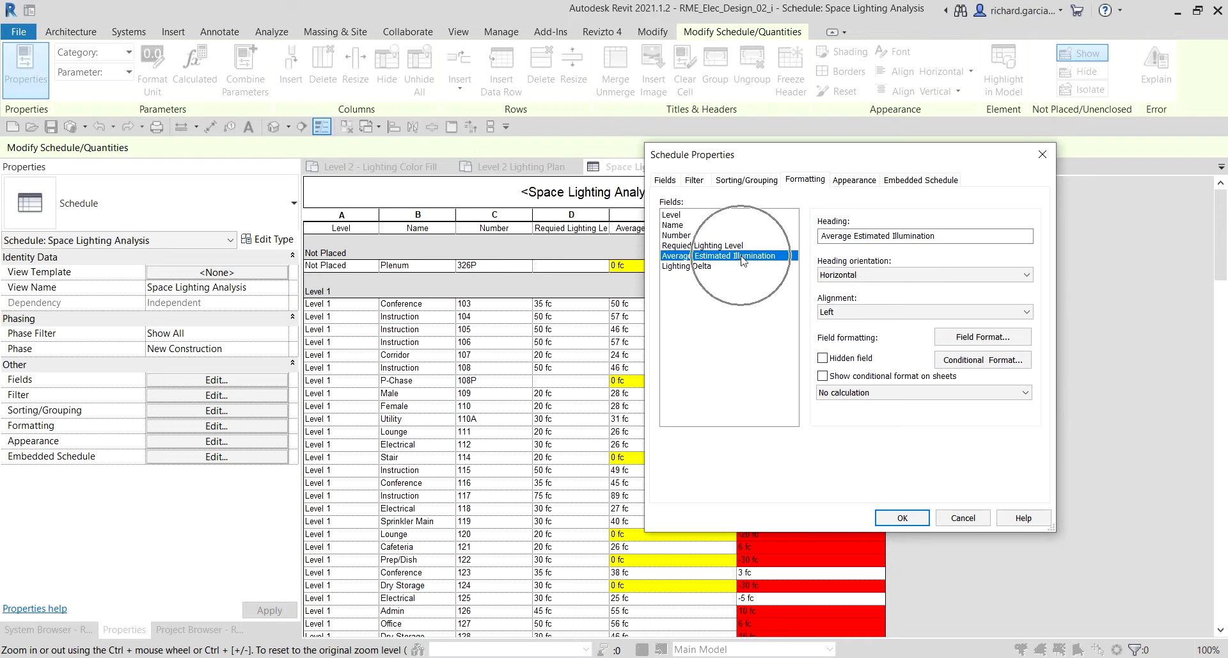
left_click(979, 360)
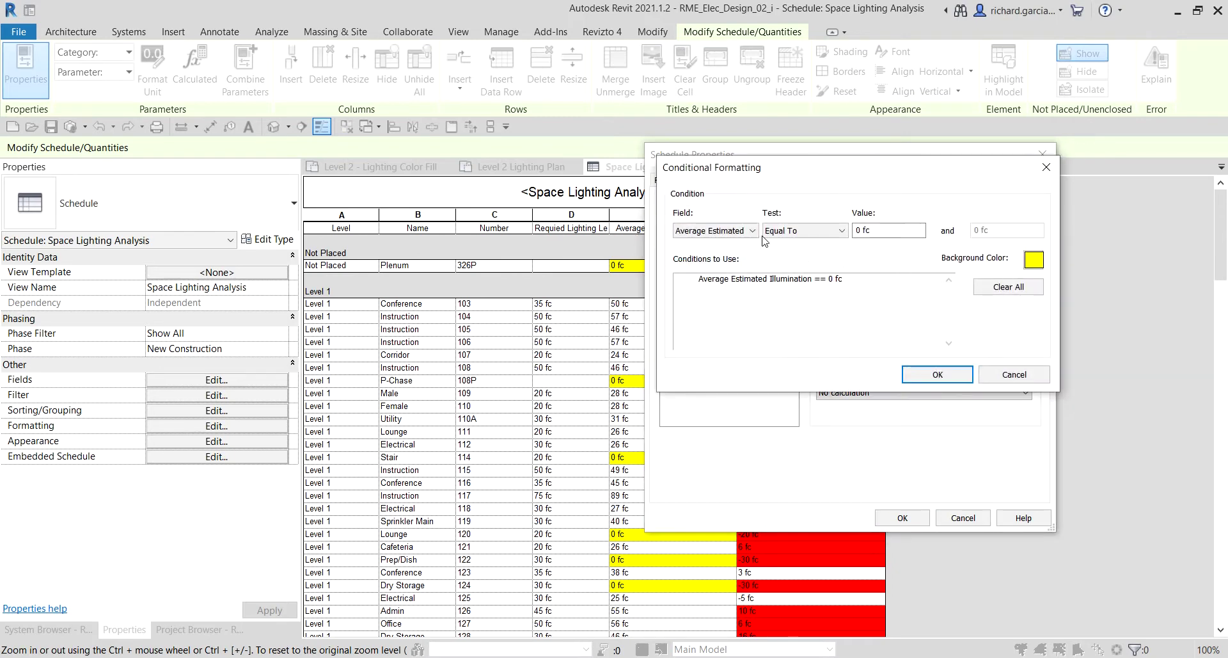
left_click(886, 229)
left_click(634, 560)
left_click(938, 374)
left_click(903, 518)
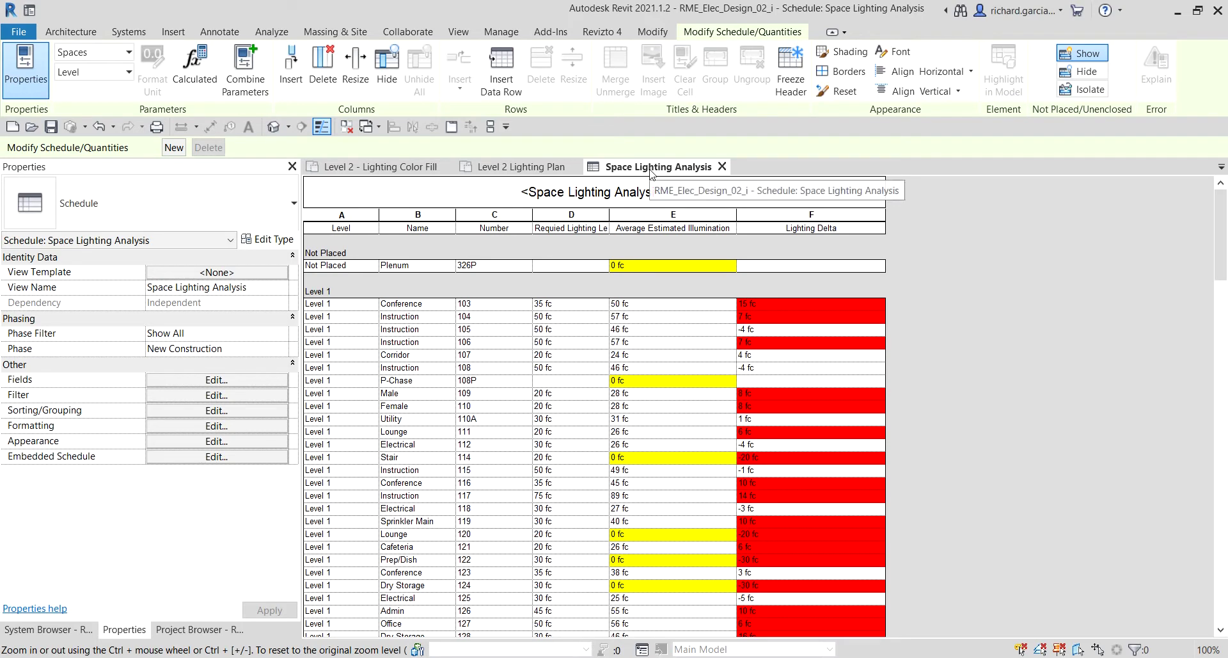
Examine the Level 2 rows of the schedule, comparing Library 219's estimated illumination and Lighting Delta with its required level.
scroll(694, 400, "down", 15)
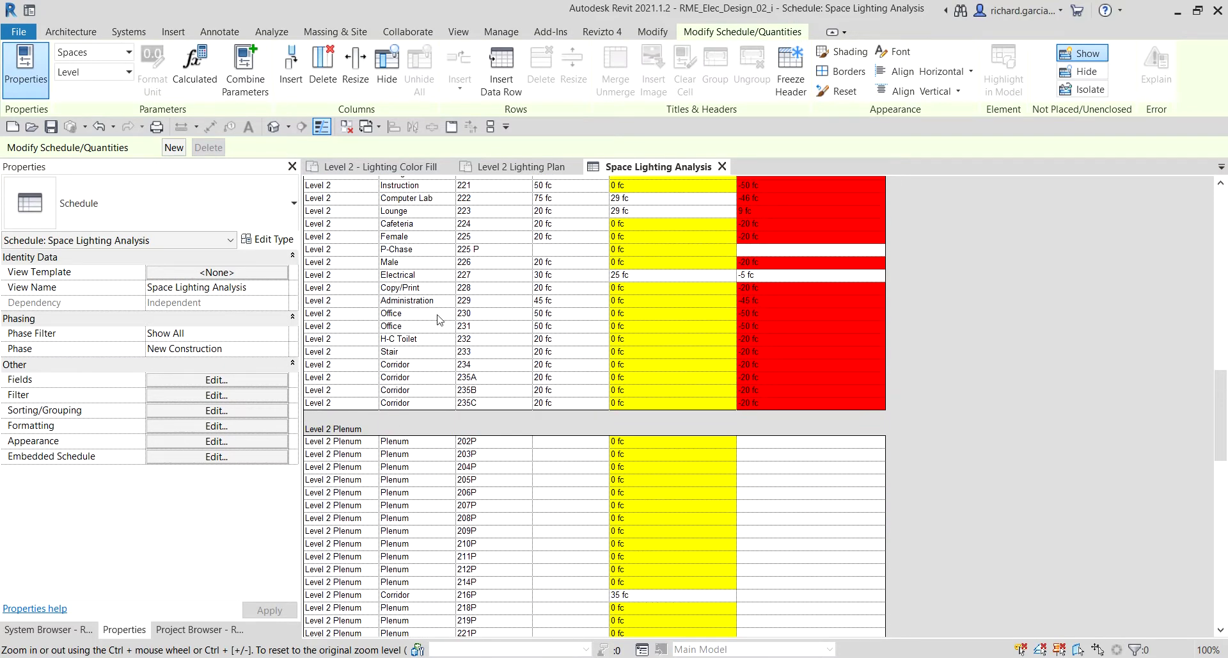
scroll(489, 279, "up", 3)
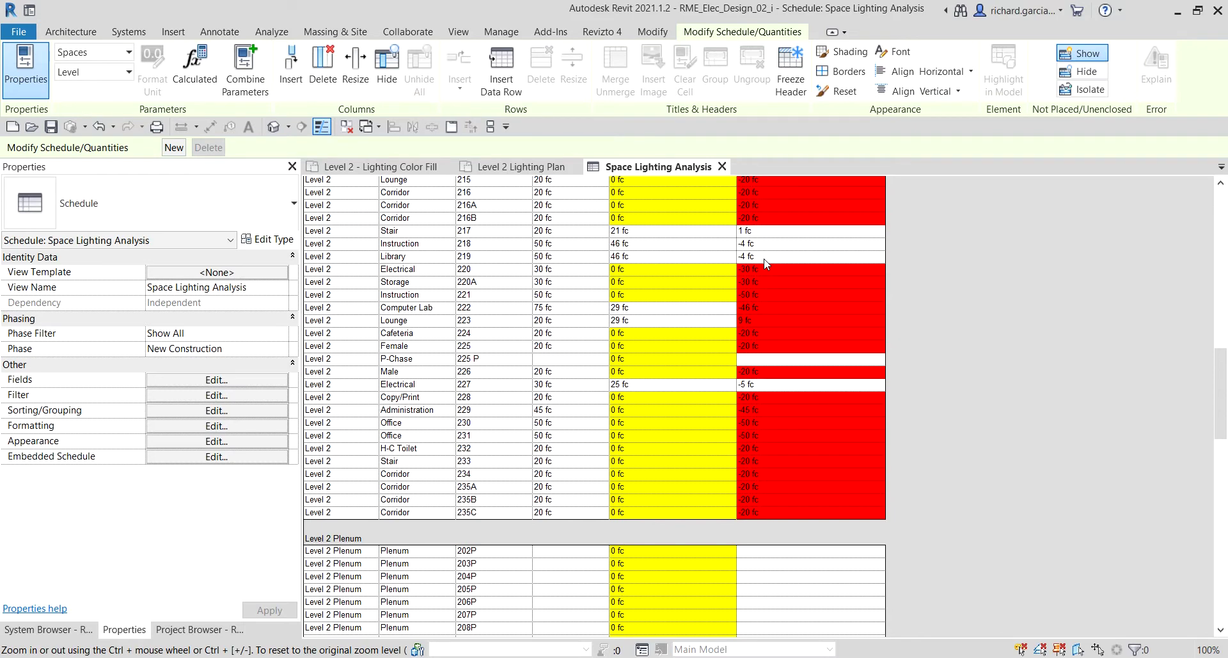
scroll(766, 263, "up", 15)
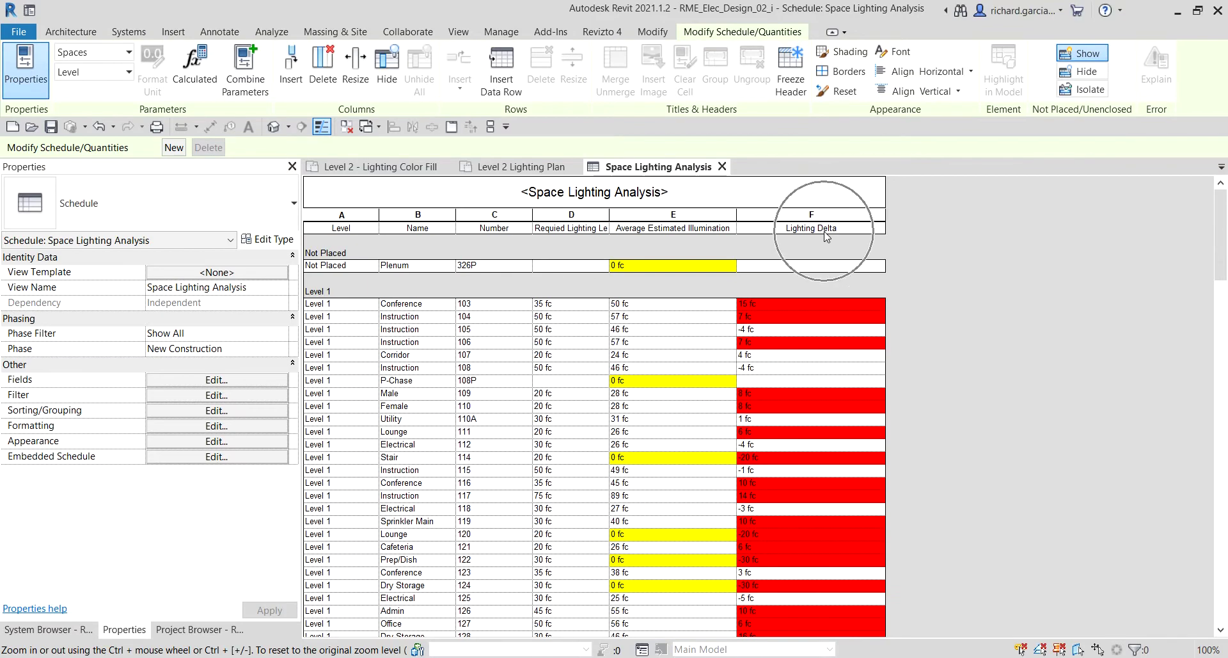
scroll(827, 384, "down", 15)
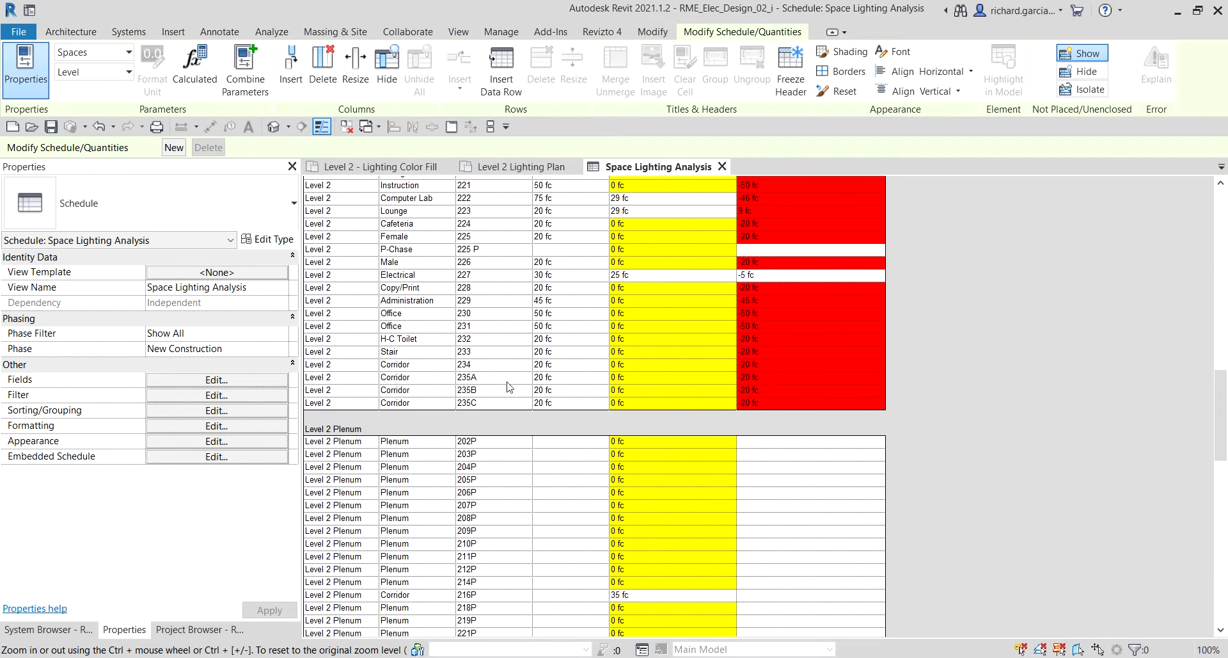
scroll(508, 383, "up", 4)
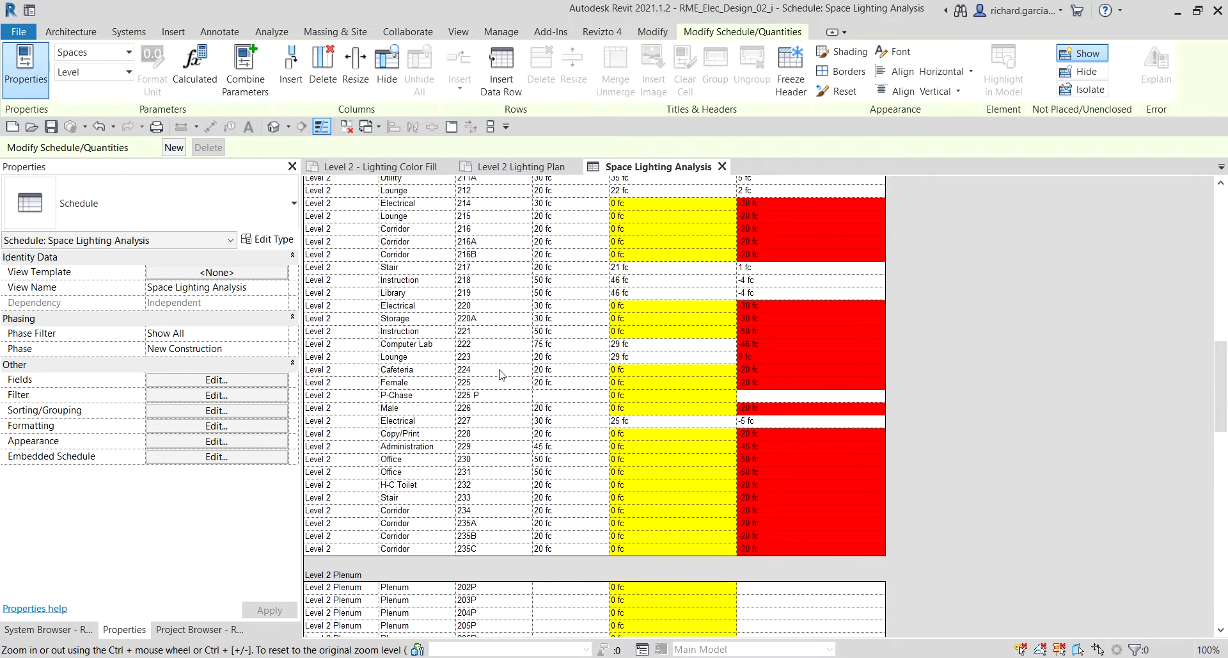
left_click(462, 294)
left_click(764, 297)
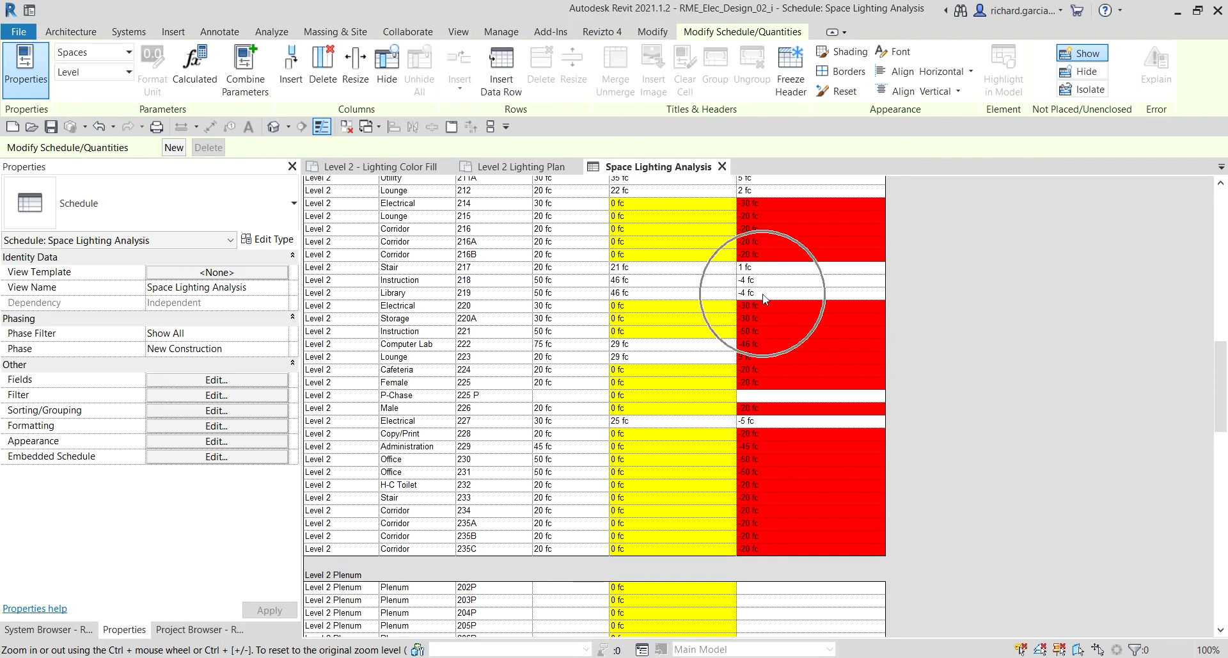
left_click(765, 299)
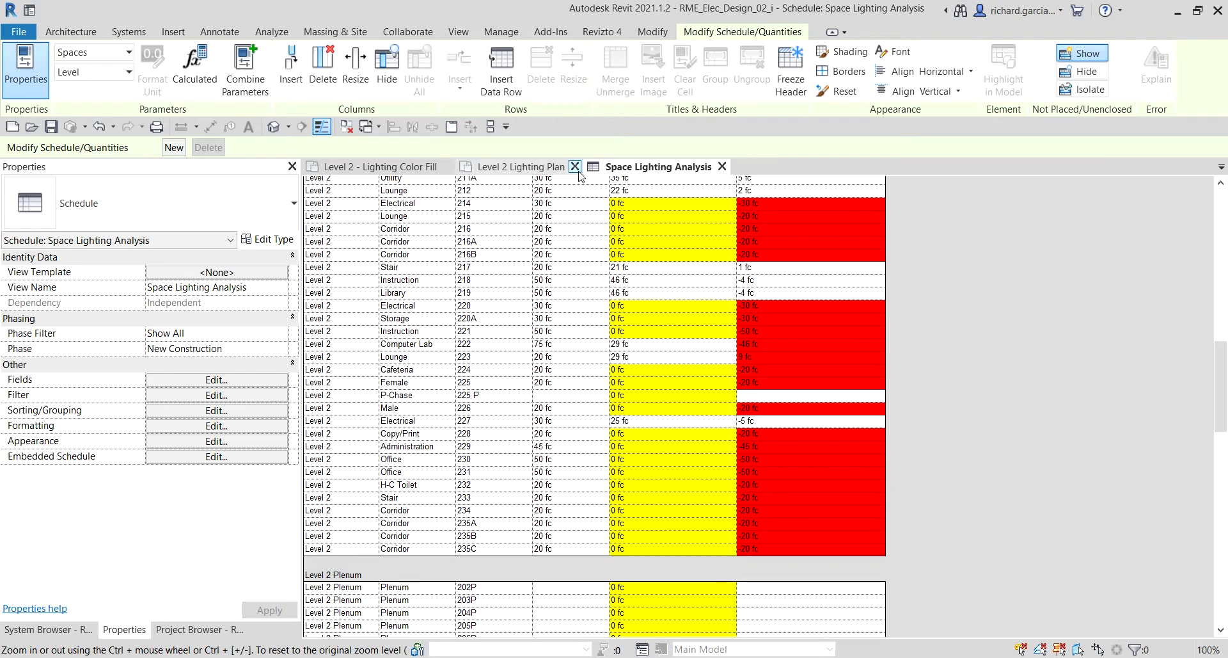
Try tiling the open views with the Level 2 Lighting Plan and the Space Lighting Analysis schedule in turn as the active view.
left_click(521, 166)
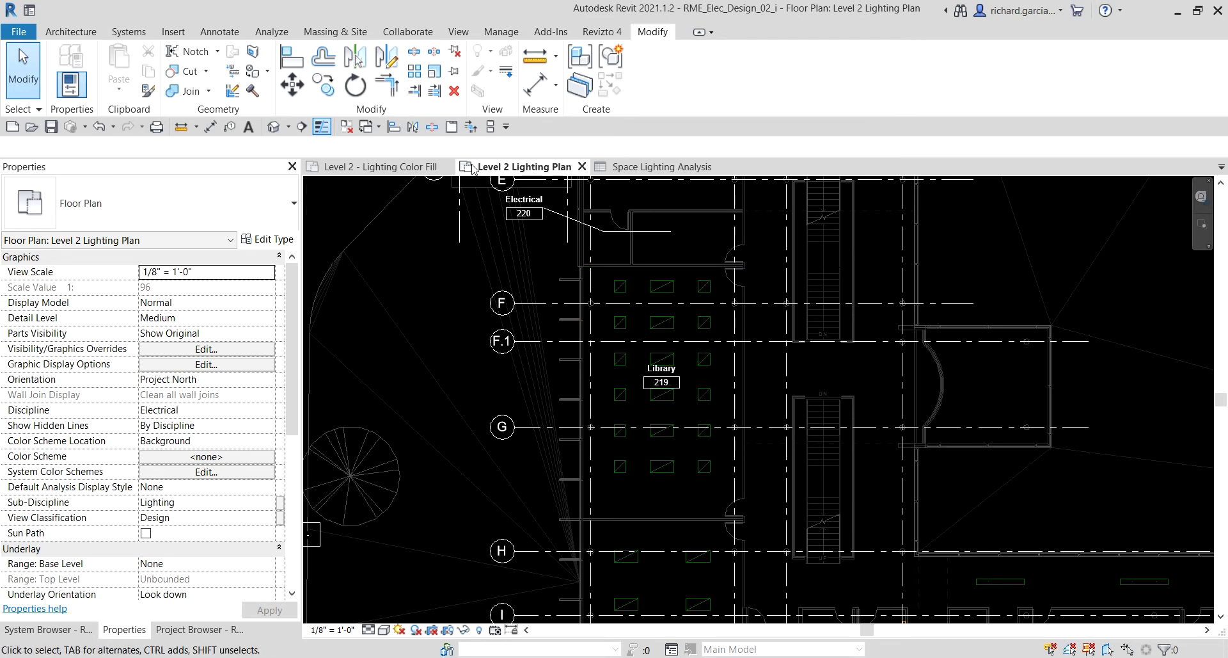
left_click(490, 128)
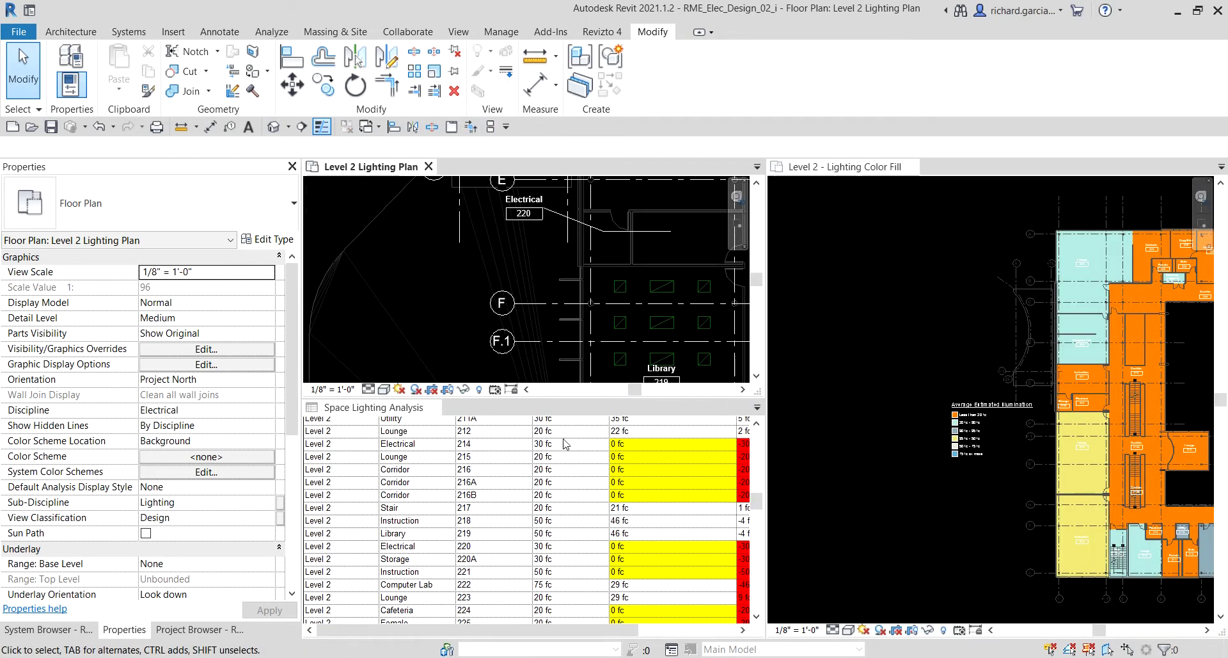
left_click(405, 409)
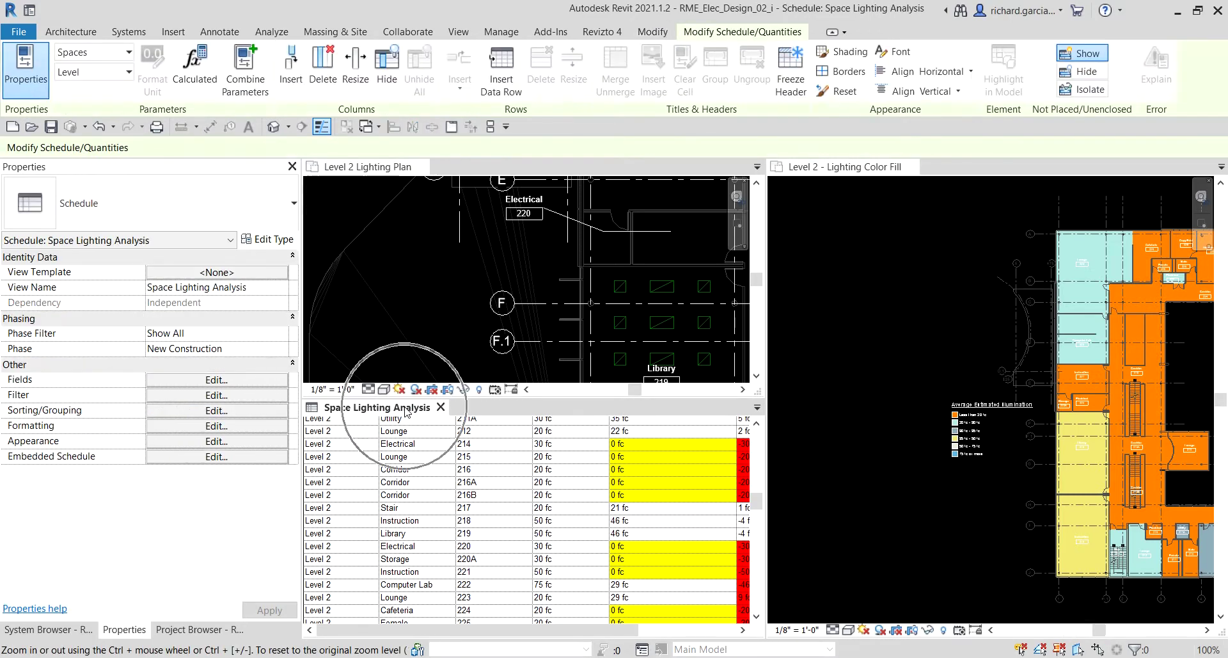
left_click(490, 127)
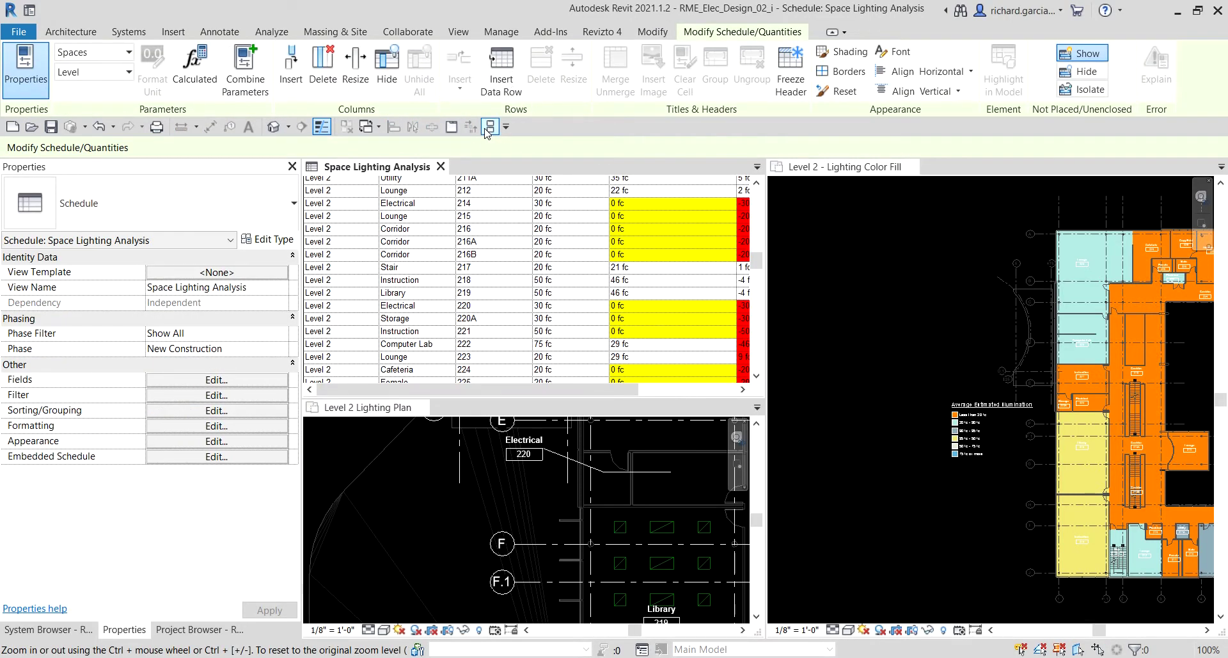
left_click(374, 408)
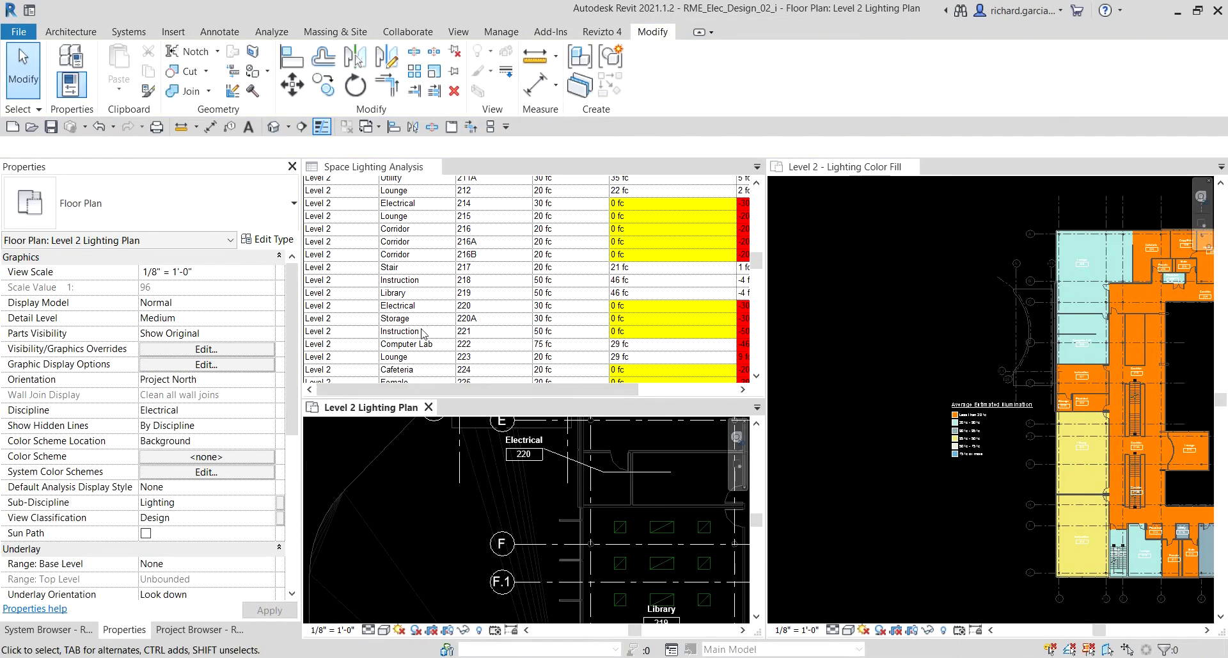
left_click(489, 128)
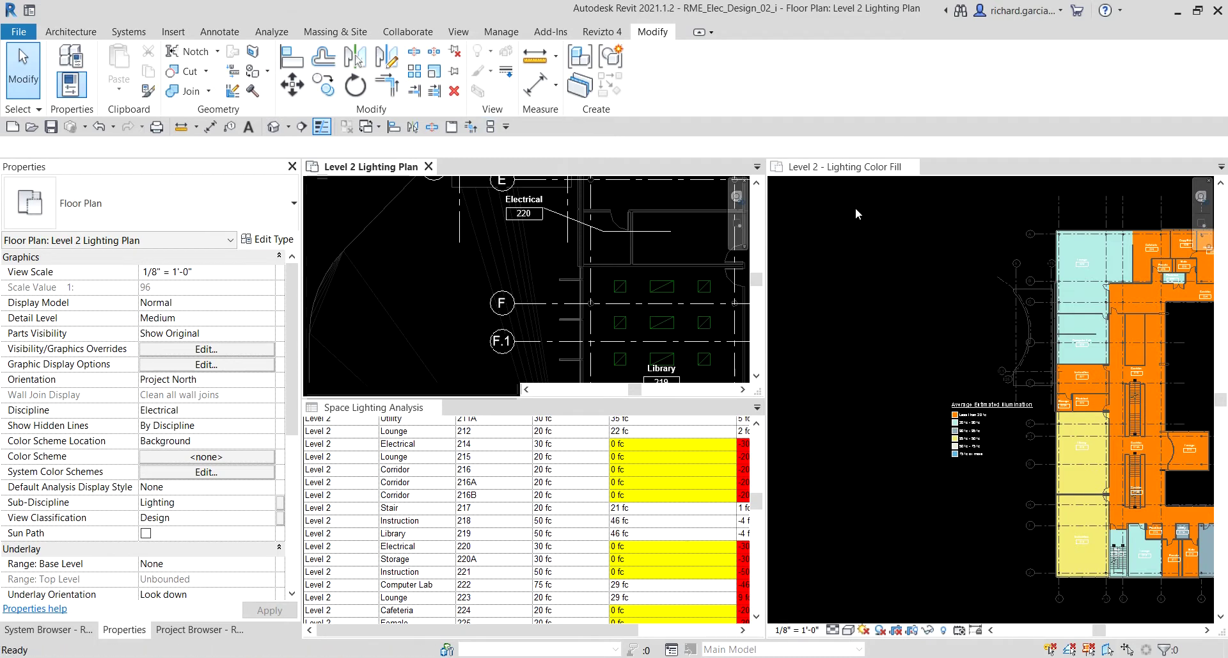
Tile the views with Level 2 - Lighting Color Fill active, giving the Space Lighting Analysis schedule the full-height pane, and activate the schedule.
left_click(854, 207)
left_click(491, 128)
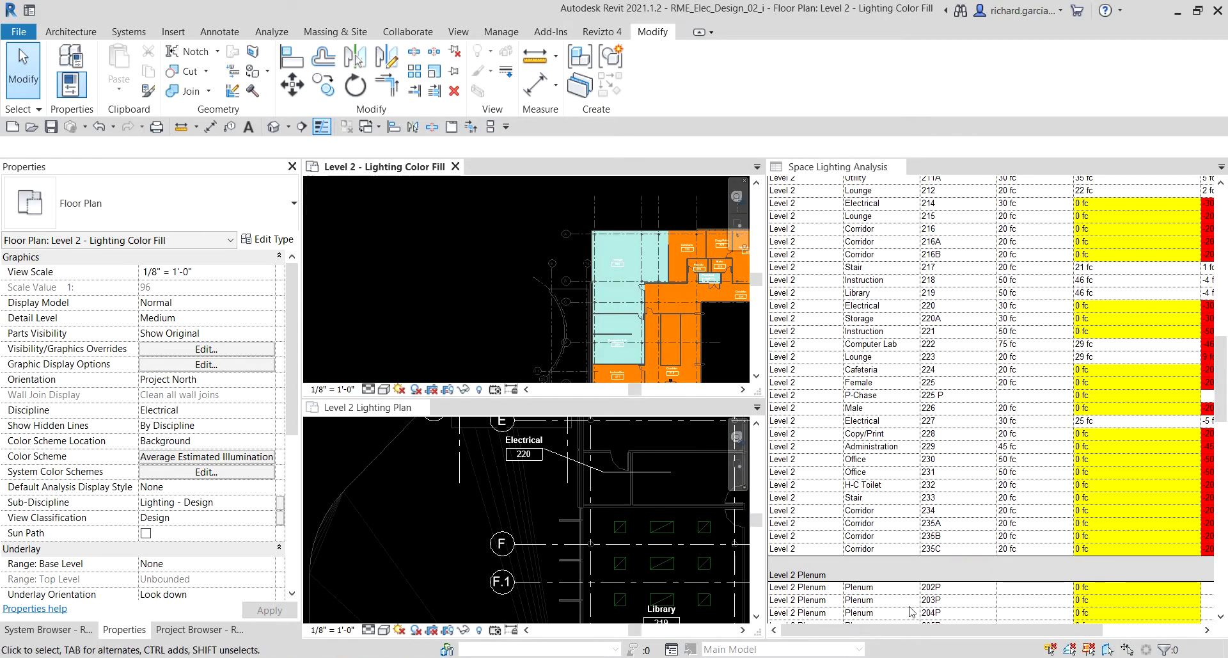
left_click(838, 637)
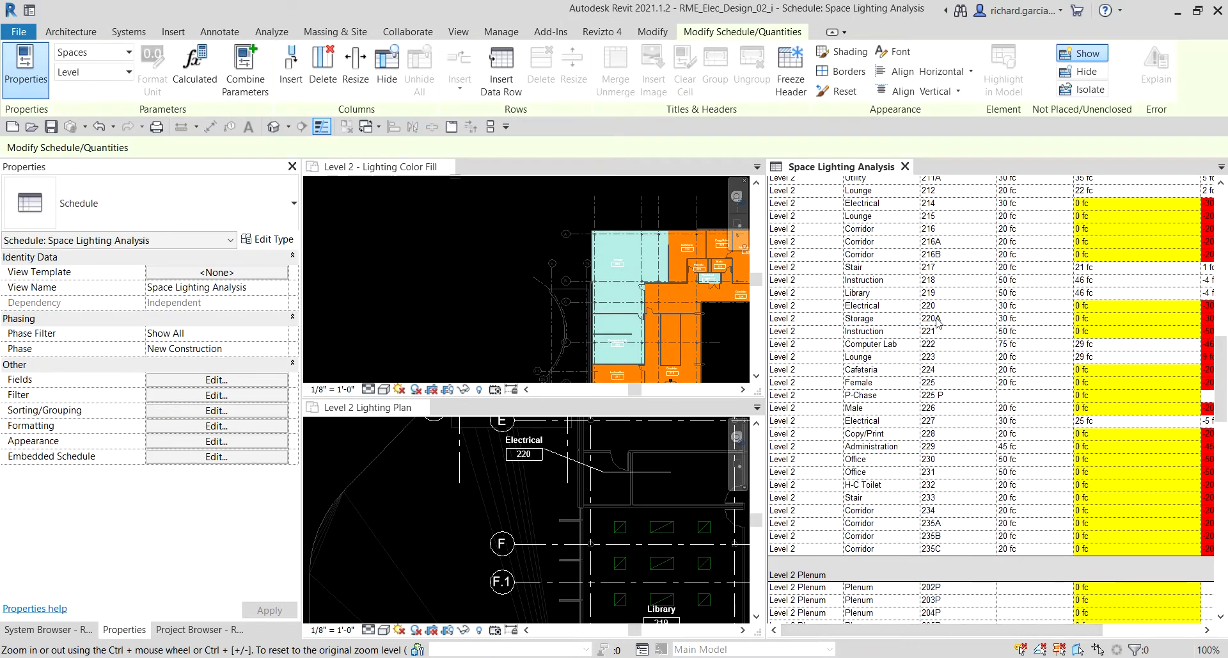
Select the Library 219 row in the schedule to highlight its space, and bring it into view in the Level 2 - Lighting Color Fill plan.
left_click(814, 294)
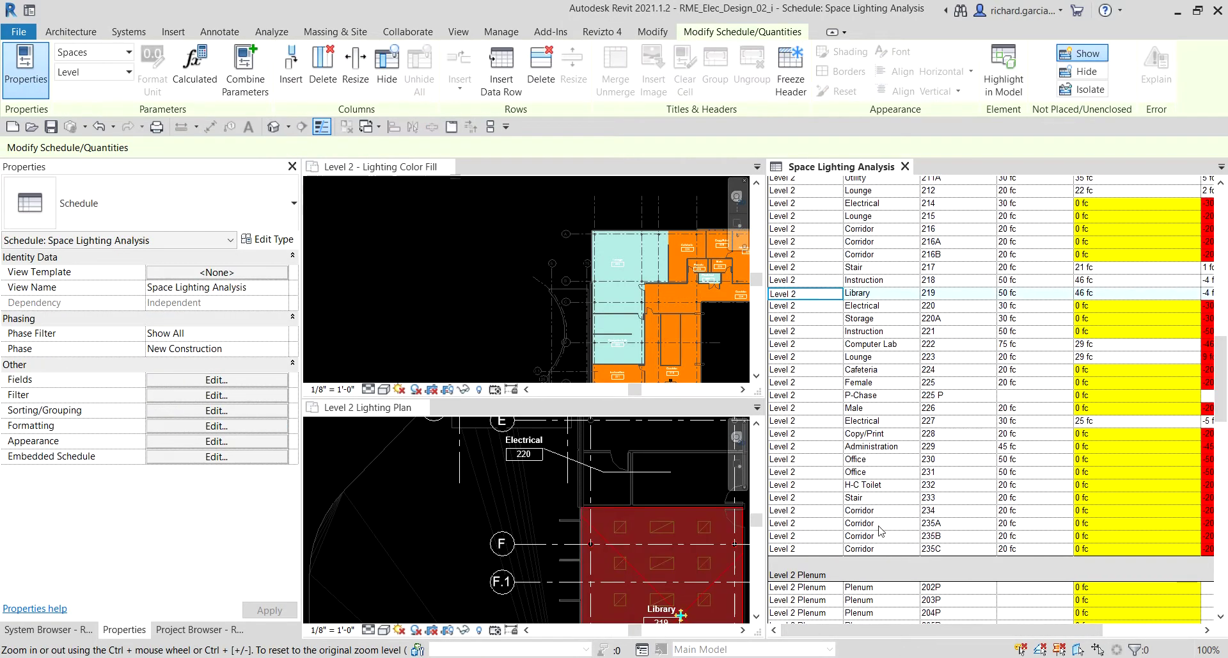
scroll(548, 332, "down", 3)
left_click(548, 332)
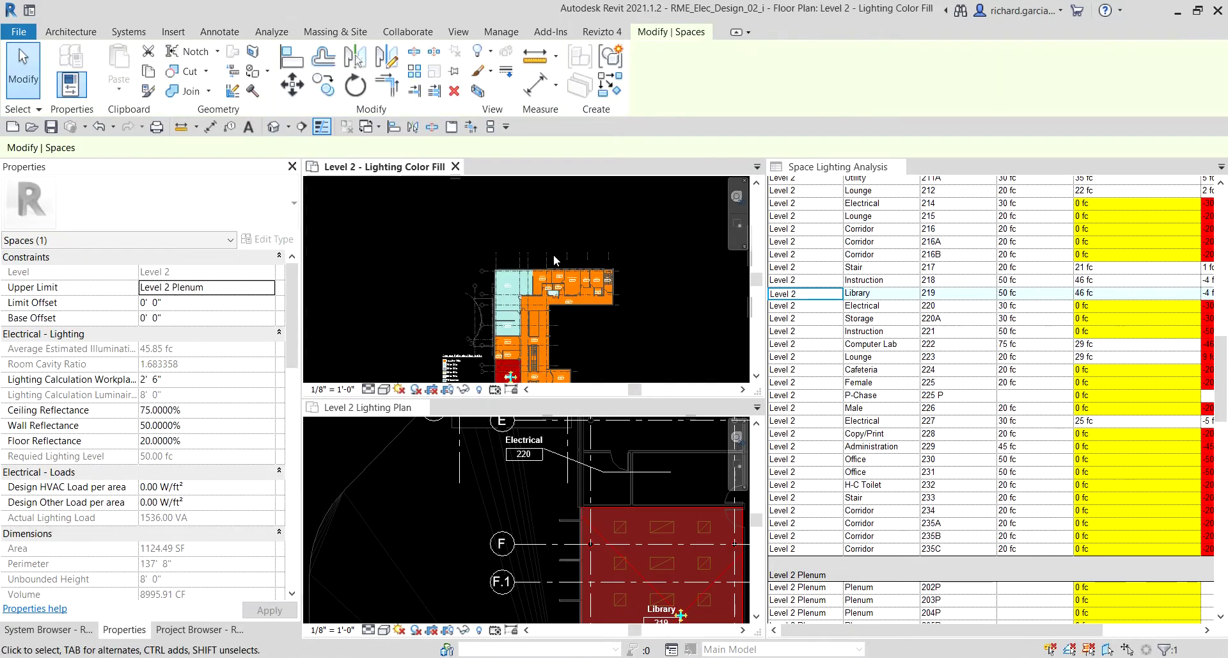
Examine Library 219 close up in the color fill and lighting plans, and its estimated illumination and Lighting Delta in the schedule.
scroll(537, 310, "up", 4)
scroll(536, 308, "up", 3)
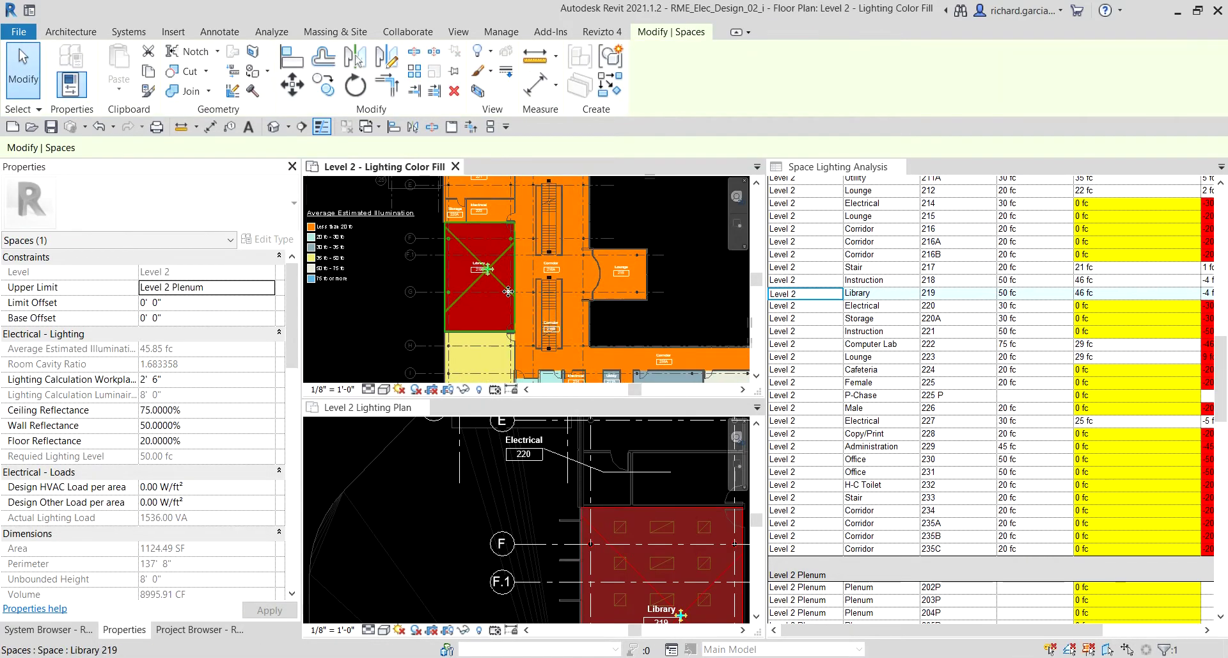
left_click(596, 524)
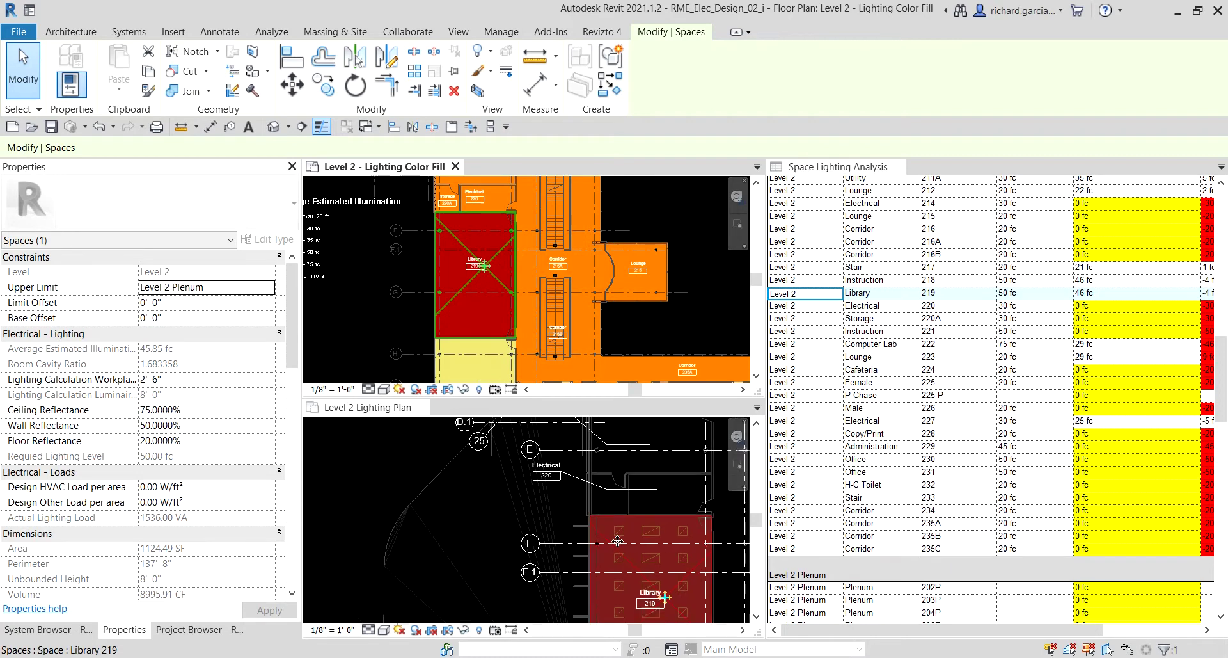
middle_click_drag(597, 524, 512, 470)
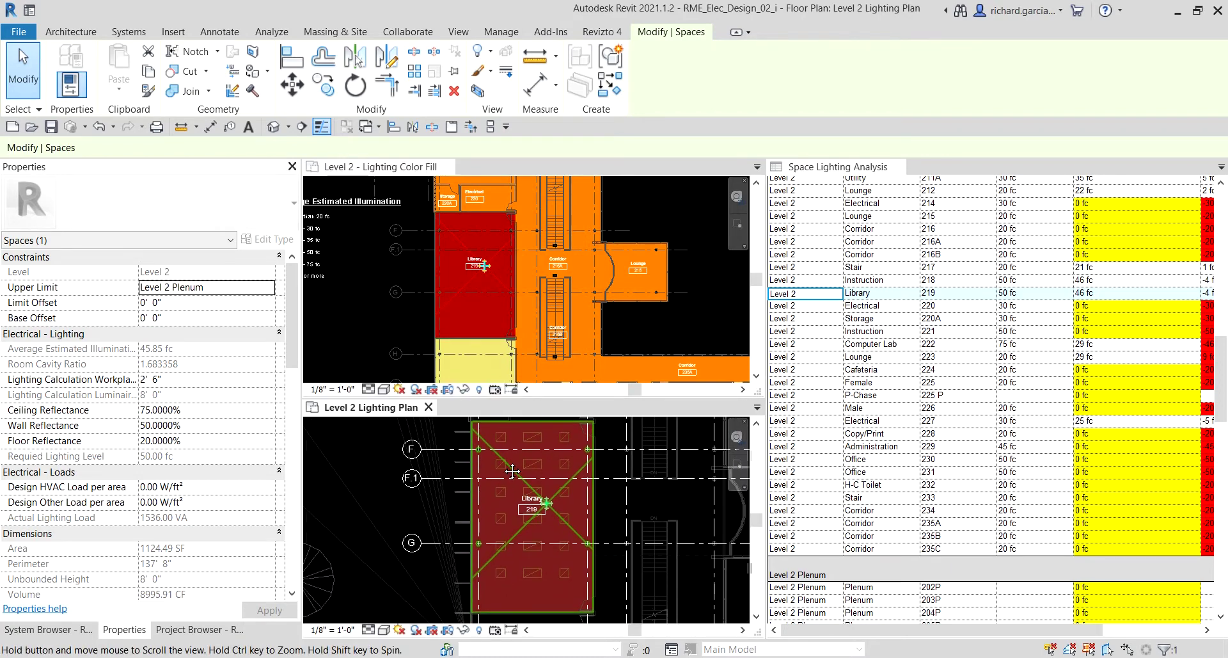
key("Escape")
left_click_drag(1052, 630, 1152, 630)
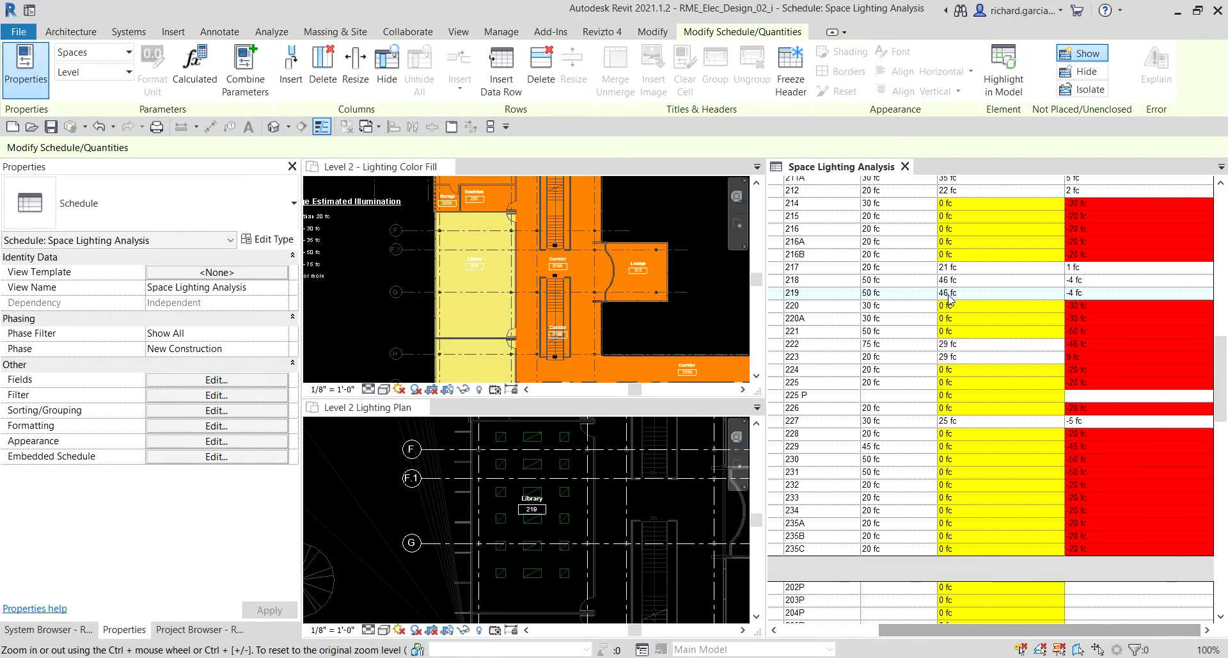
left_click(1080, 295)
scroll(551, 501, "down", 1)
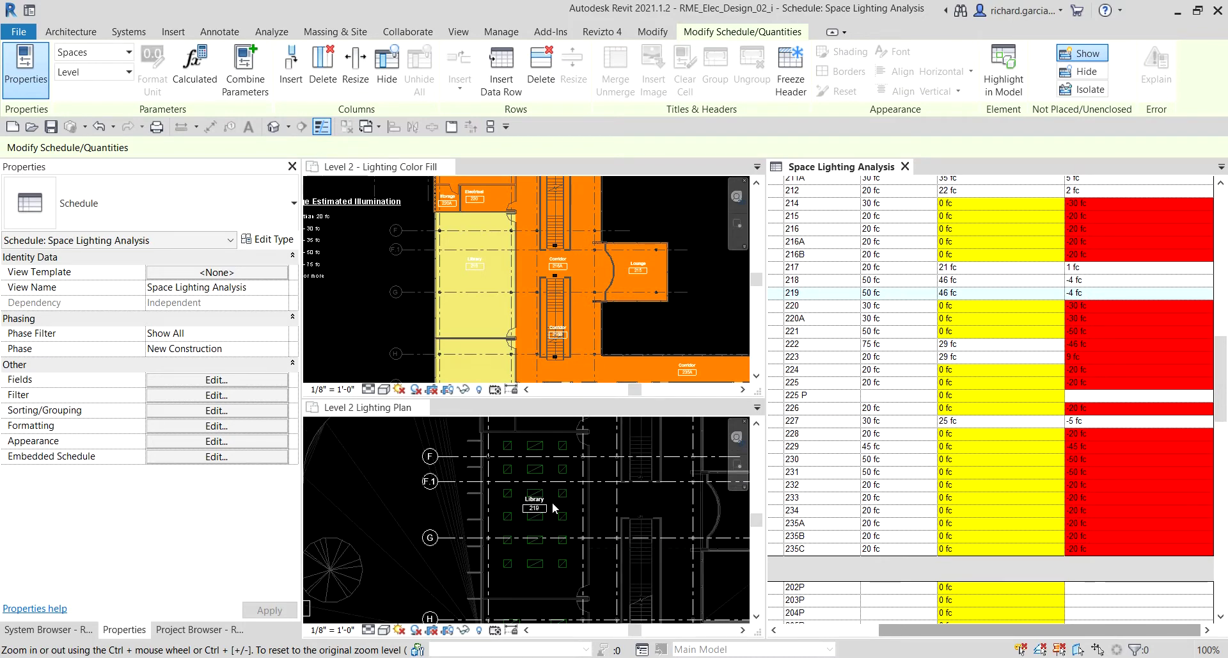
Duplicate the type of a 2'x4' recessed parabolic fixture in Library 219 on the lighting plan as "2'x4'(3 Lamp) - T5_HO_54W - 277V".
left_click(551, 511)
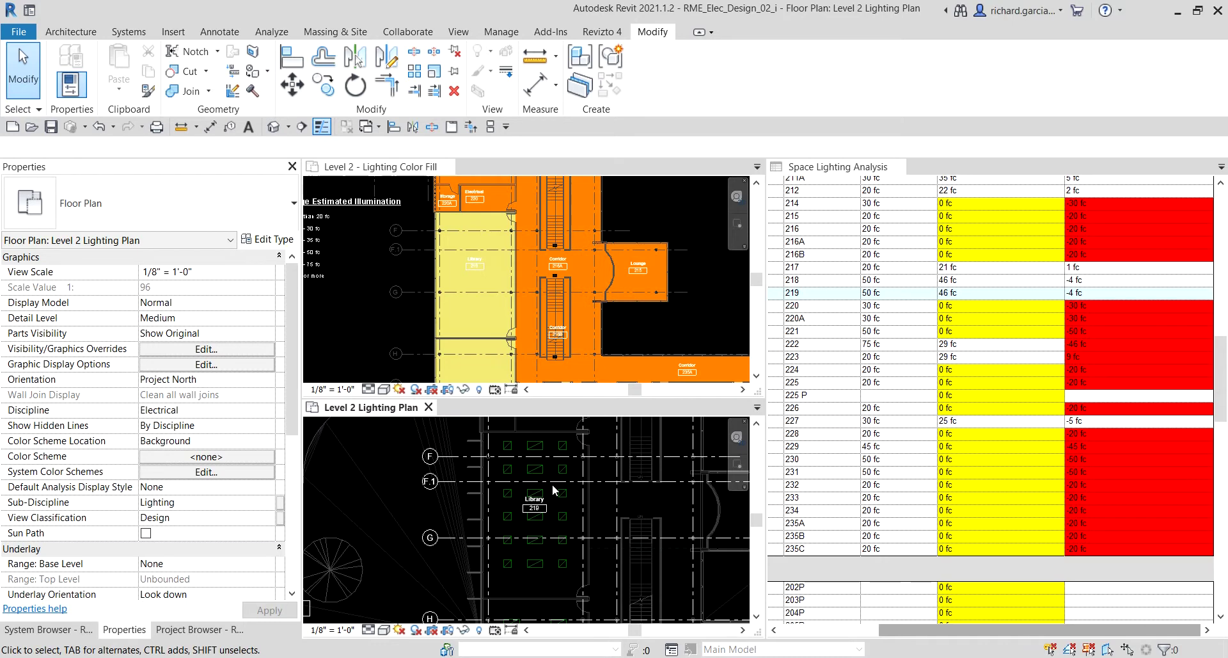
scroll(550, 480, "up", 5)
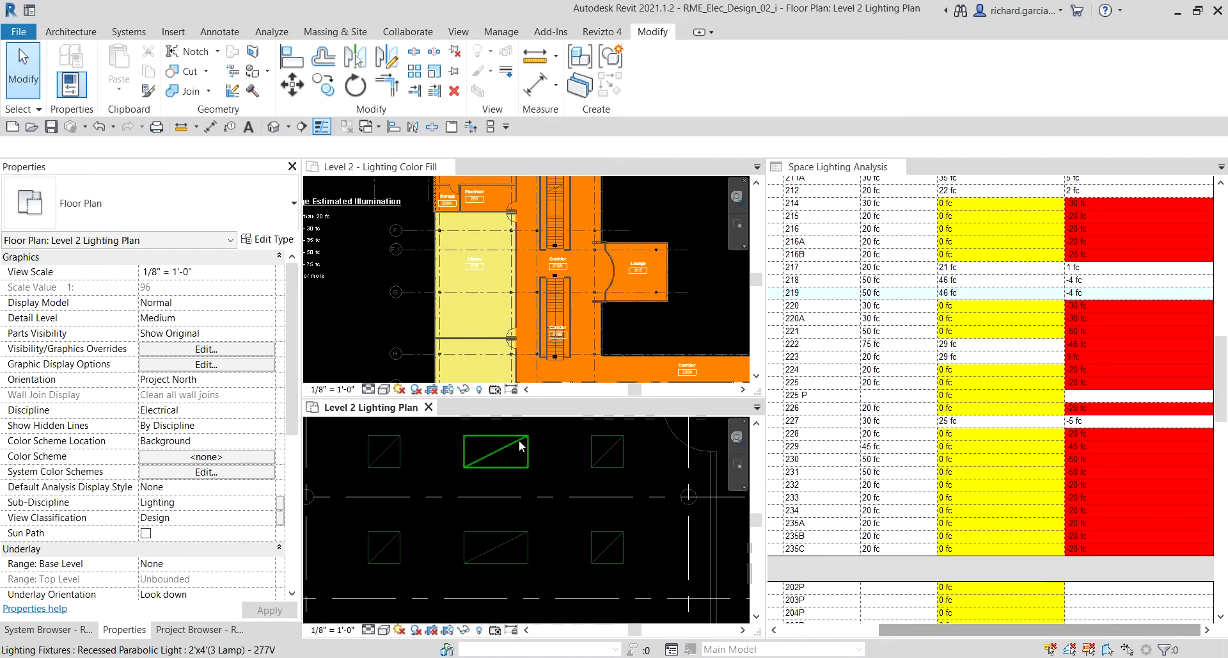
left_click(521, 442)
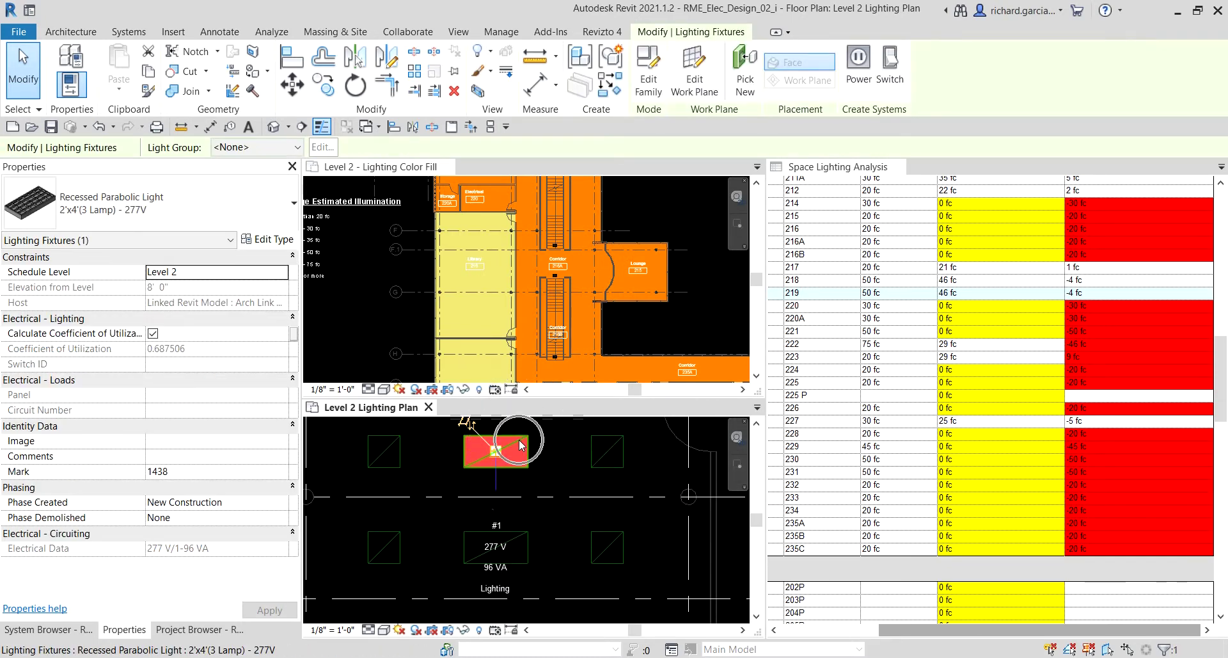
left_click(275, 240)
left_click(670, 102)
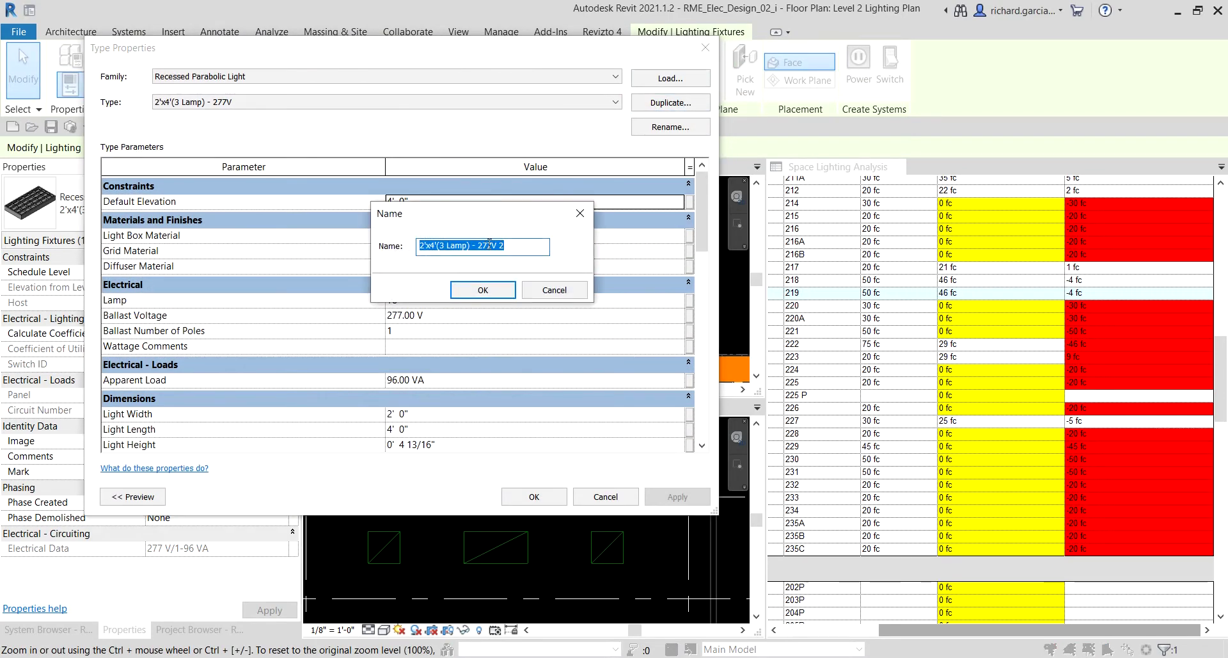
left_click_drag(477, 246, 505, 245)
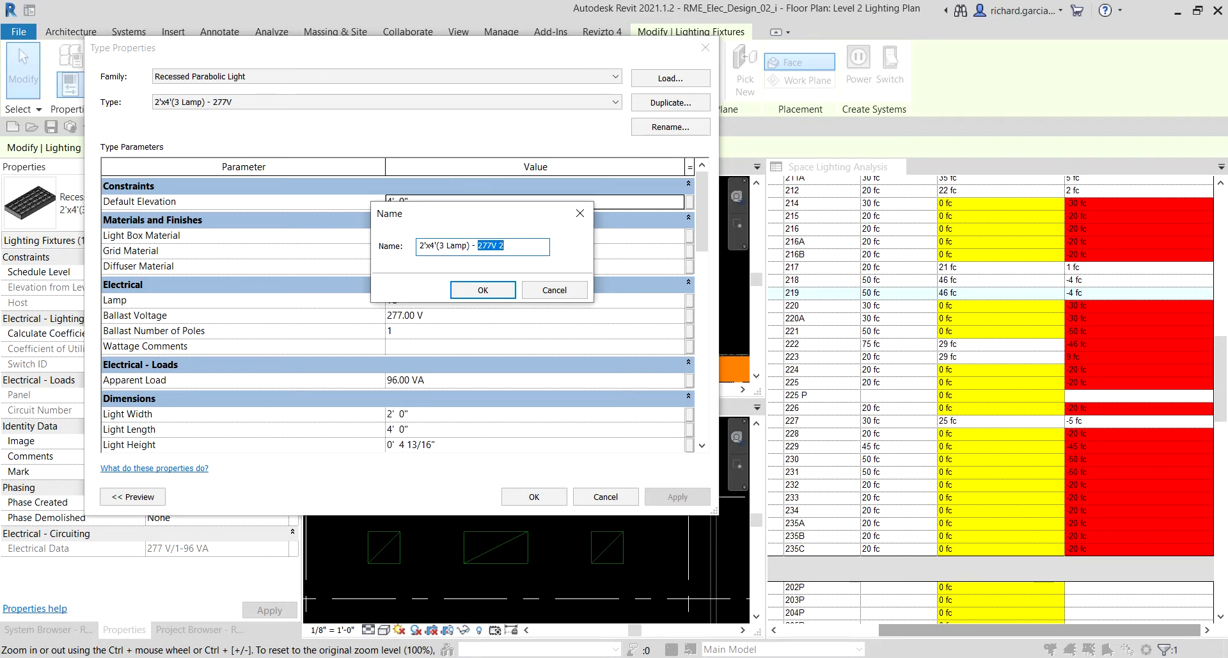
left_click(518, 246)
key("BackSpace")
key("BackSpace")
key("BackSpace")
key("BackSpace")
key("BackSpace")
type("T5_HO_54W - 277V")
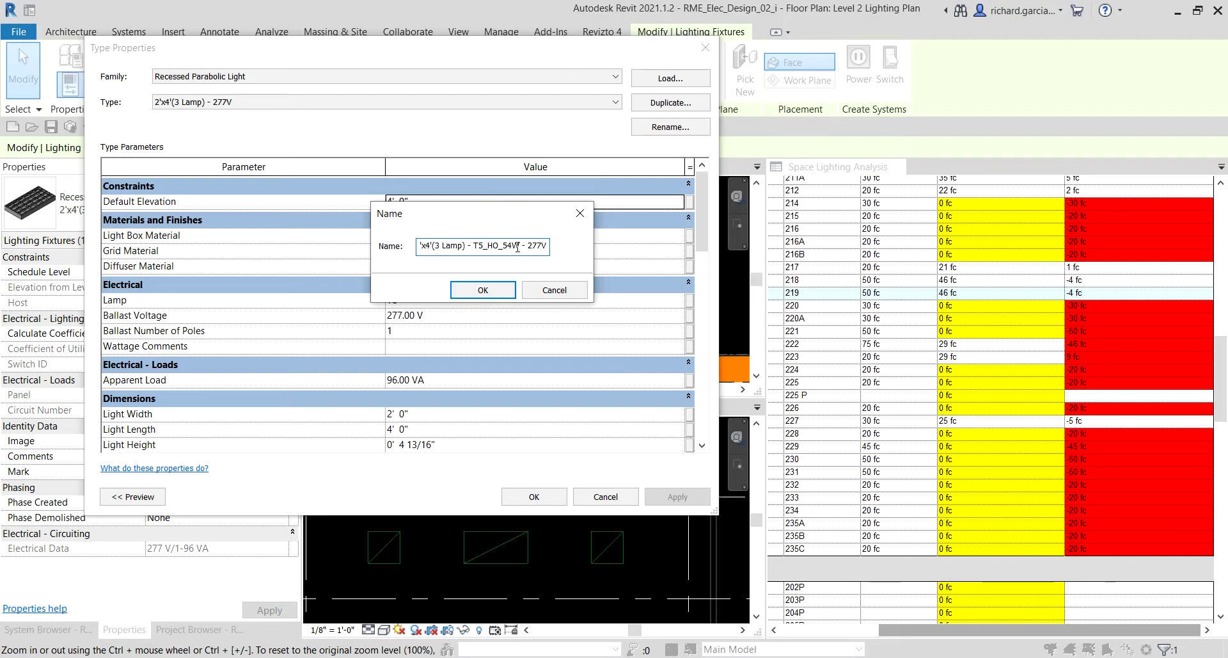
left_click(495, 290)
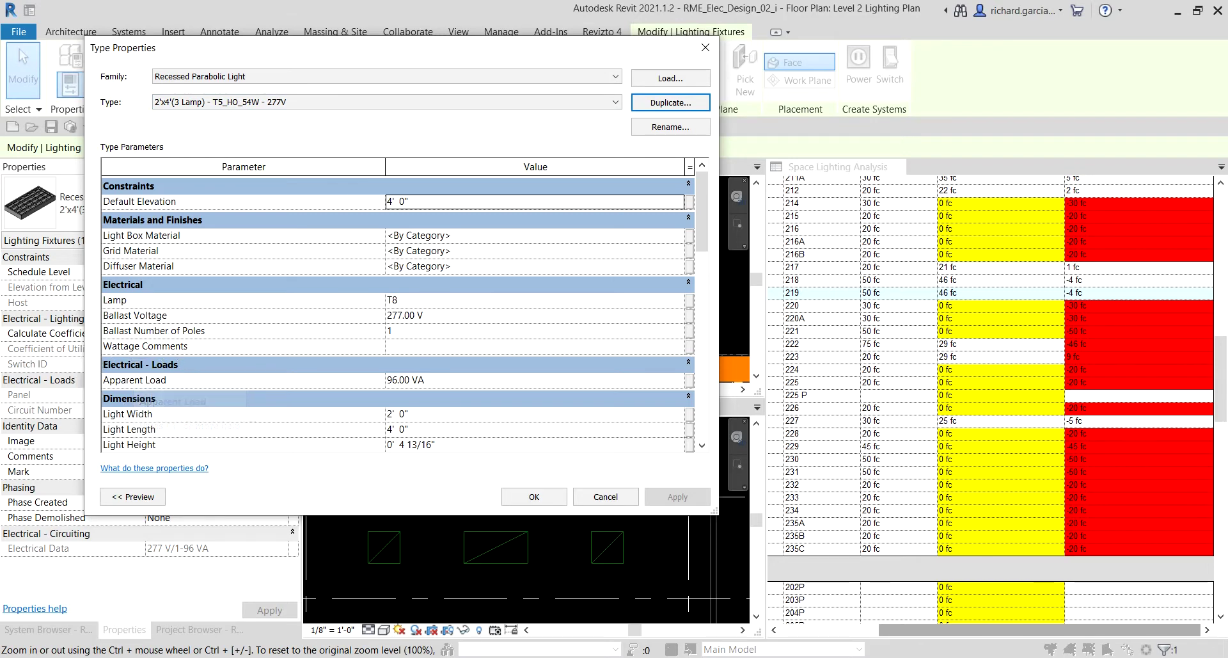
Set the new fixture type's Apparent Load to 162 VA.
key("Return")
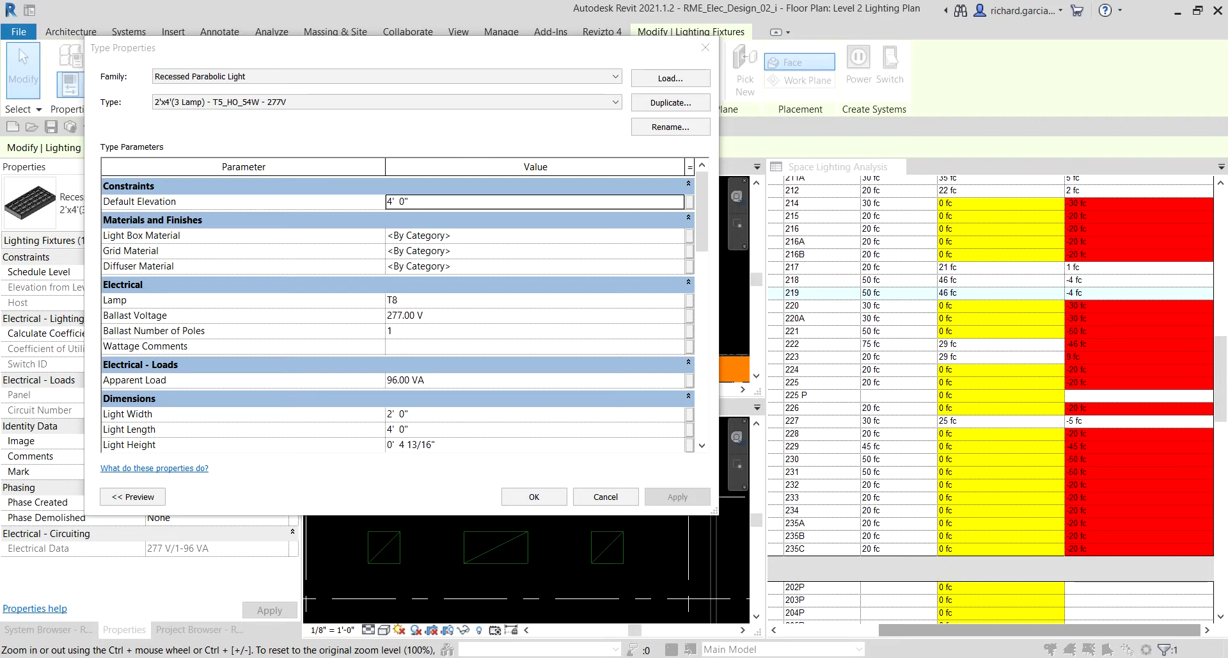
left_click(444, 382)
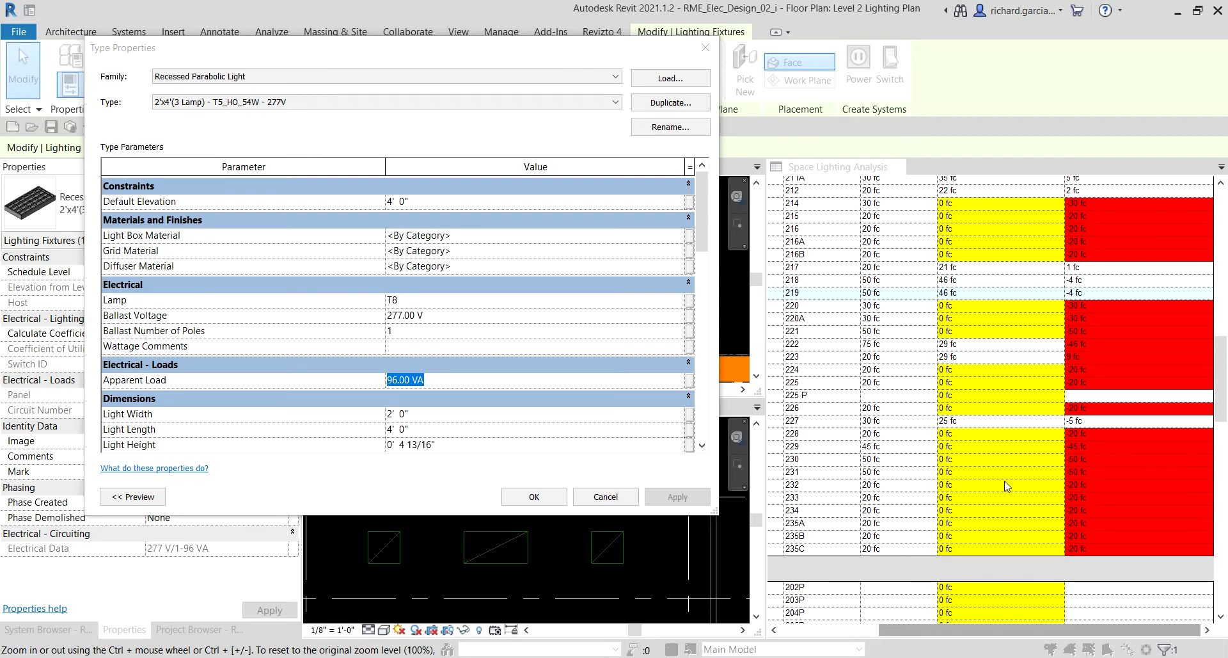
left_click(347, 377)
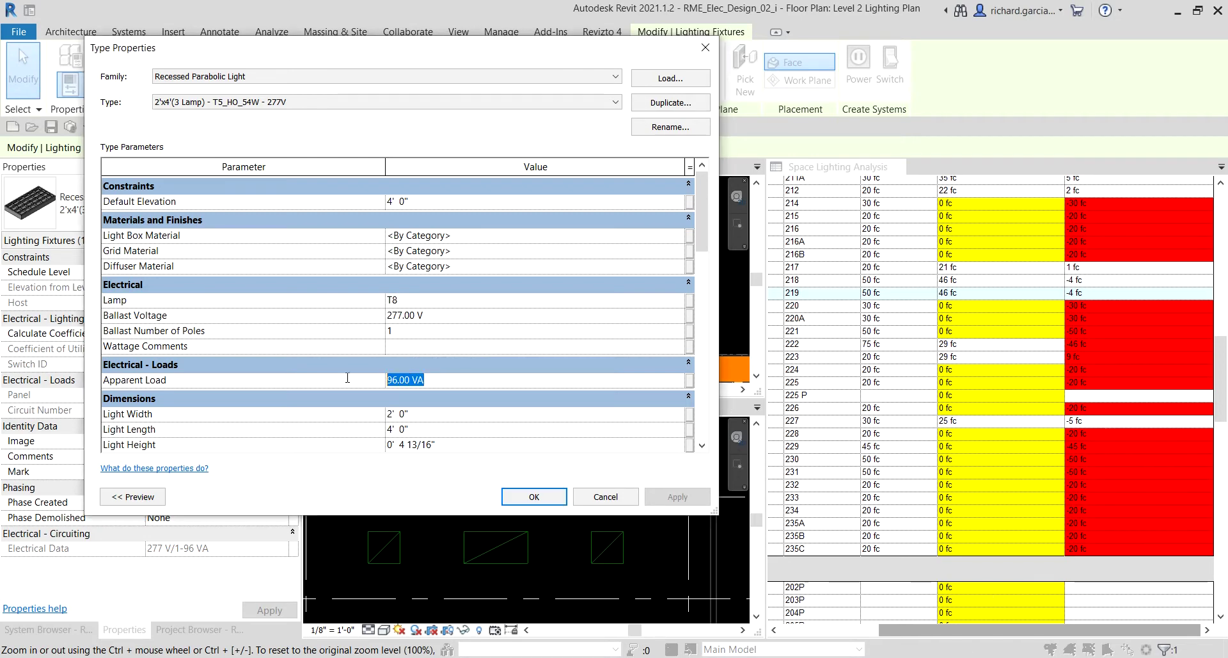
type("162")
Set the new fixture type's Type Mark to F15 and check the entered Apparent Load.
scroll(372, 355, "down", 2)
scroll(372, 354, "down", 3)
scroll(371, 354, "up", 1)
scroll(371, 354, "up", 2)
scroll(382, 293, "down", 1)
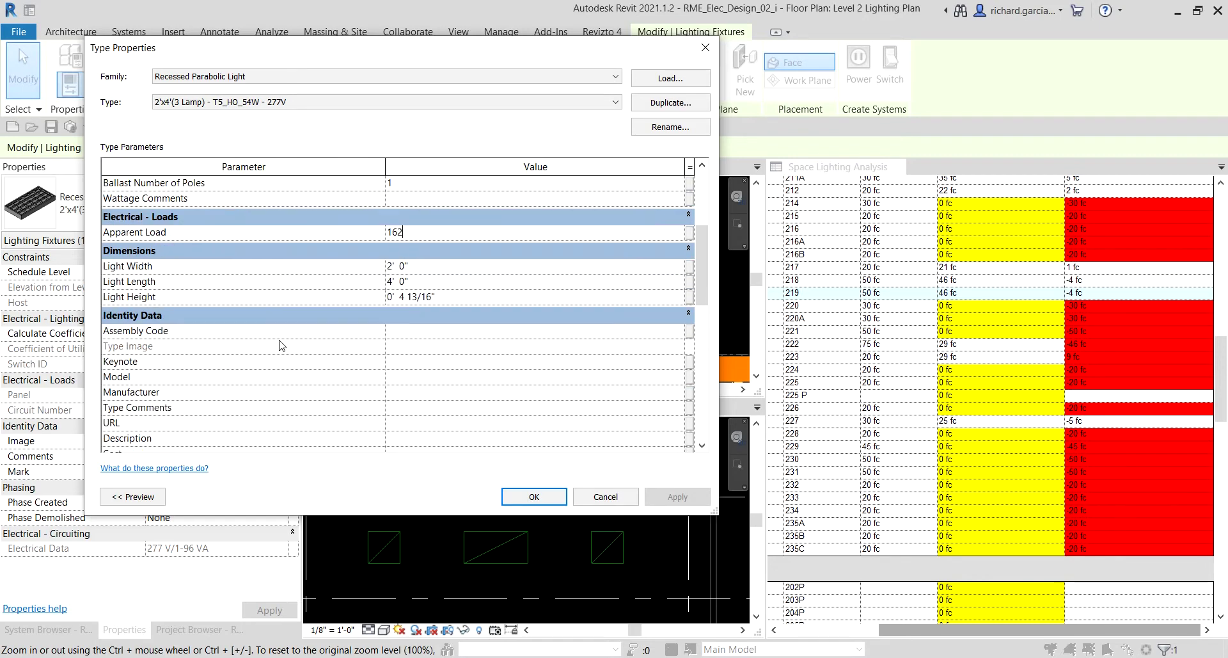
scroll(189, 414, "down", 1)
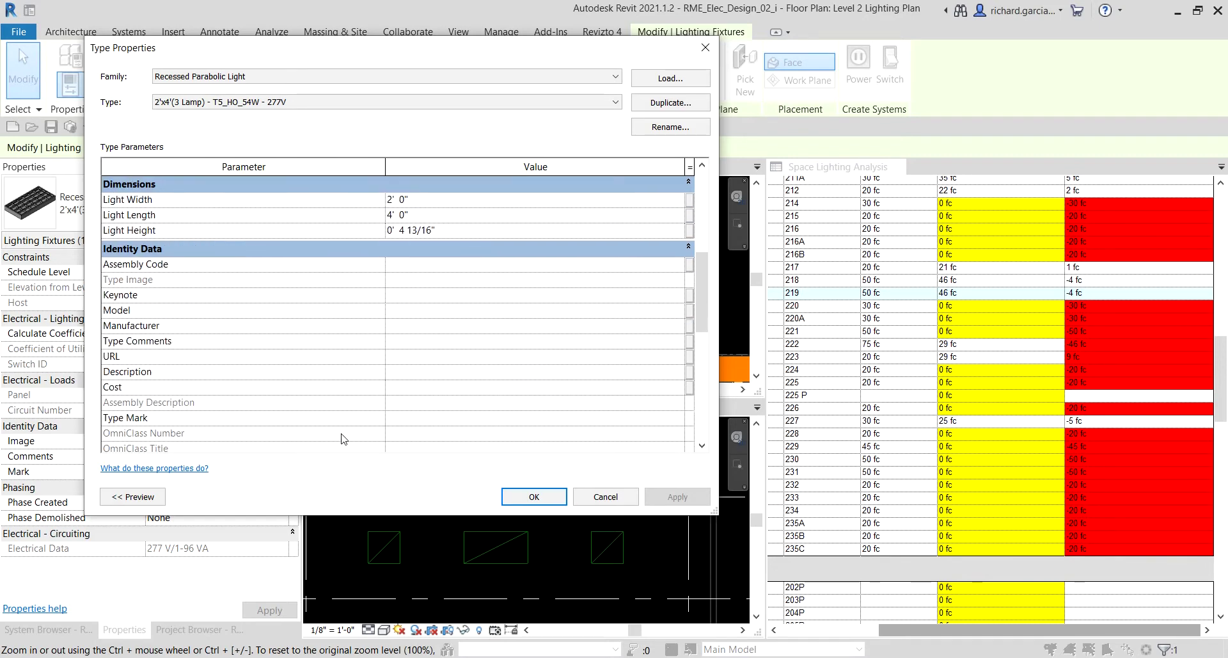
left_click(398, 419)
type("F1p")
scroll(447, 409, "up", 4)
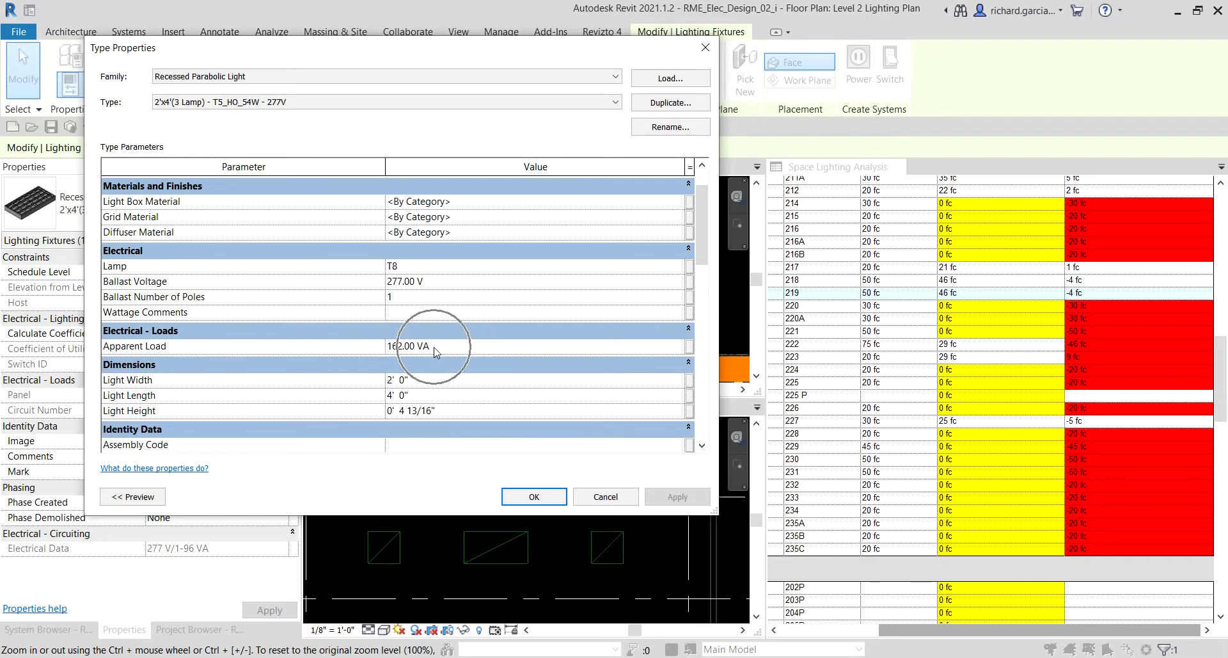
scroll(435, 352, "down", 5)
scroll(435, 352, "down", 1)
left_click(415, 339)
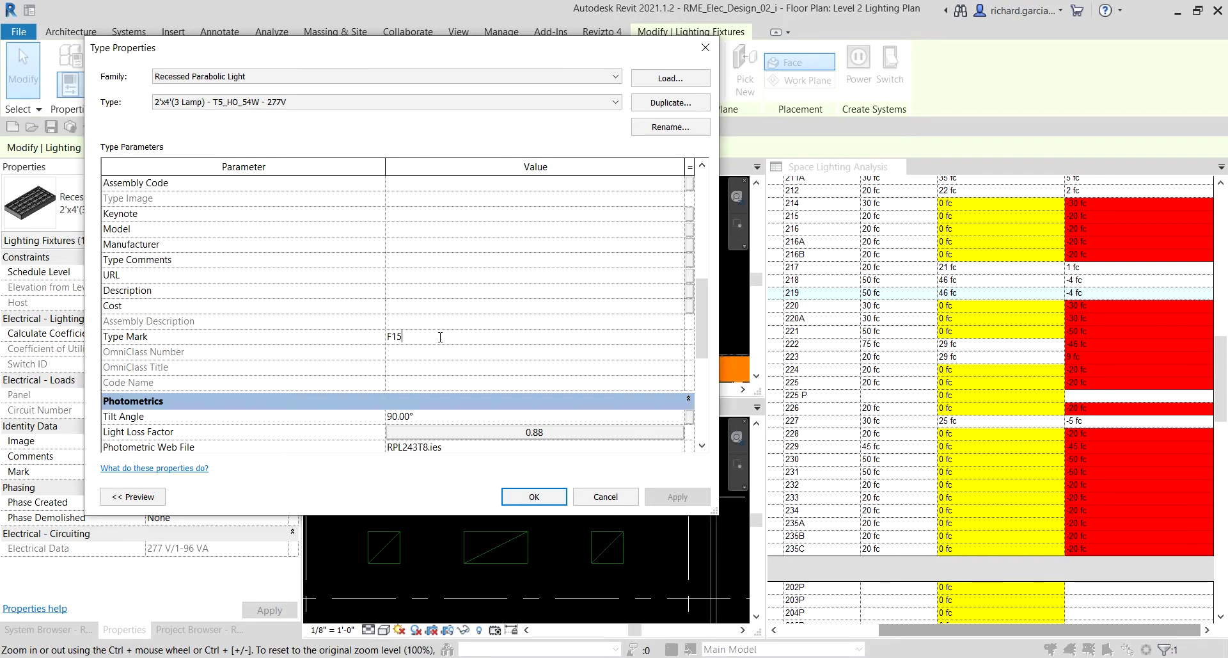
Set the new fixture type's Lamp to T5 [HO].
scroll(440, 337, "up", 6)
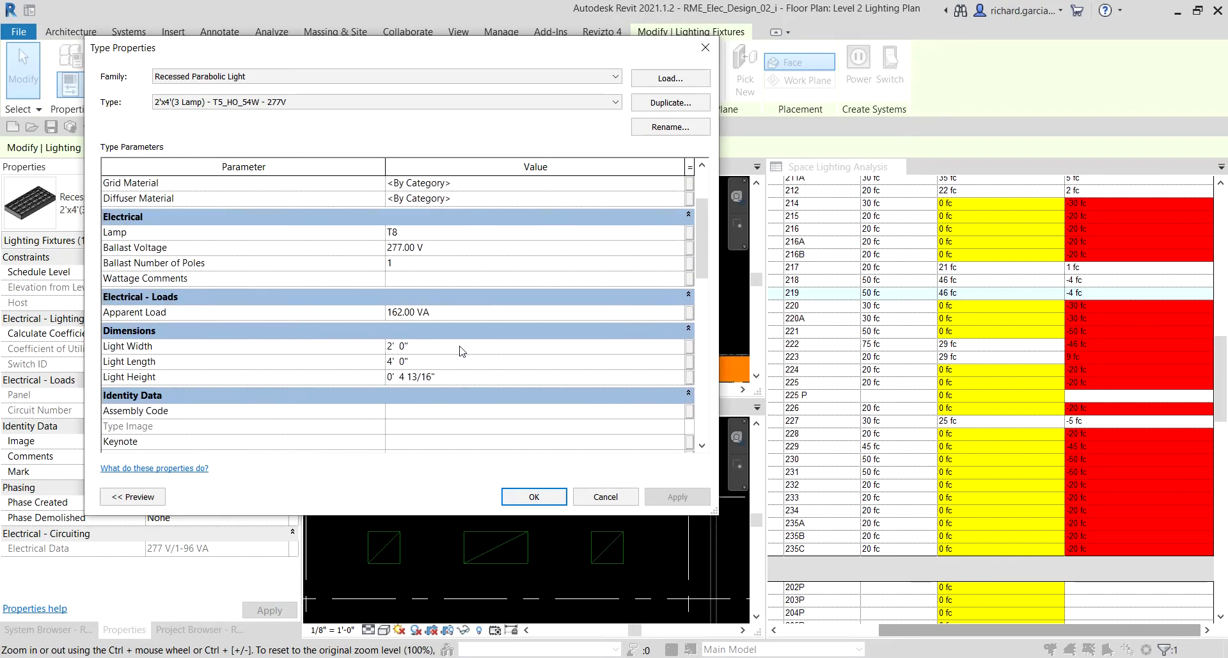
left_click(408, 234)
type("T5")
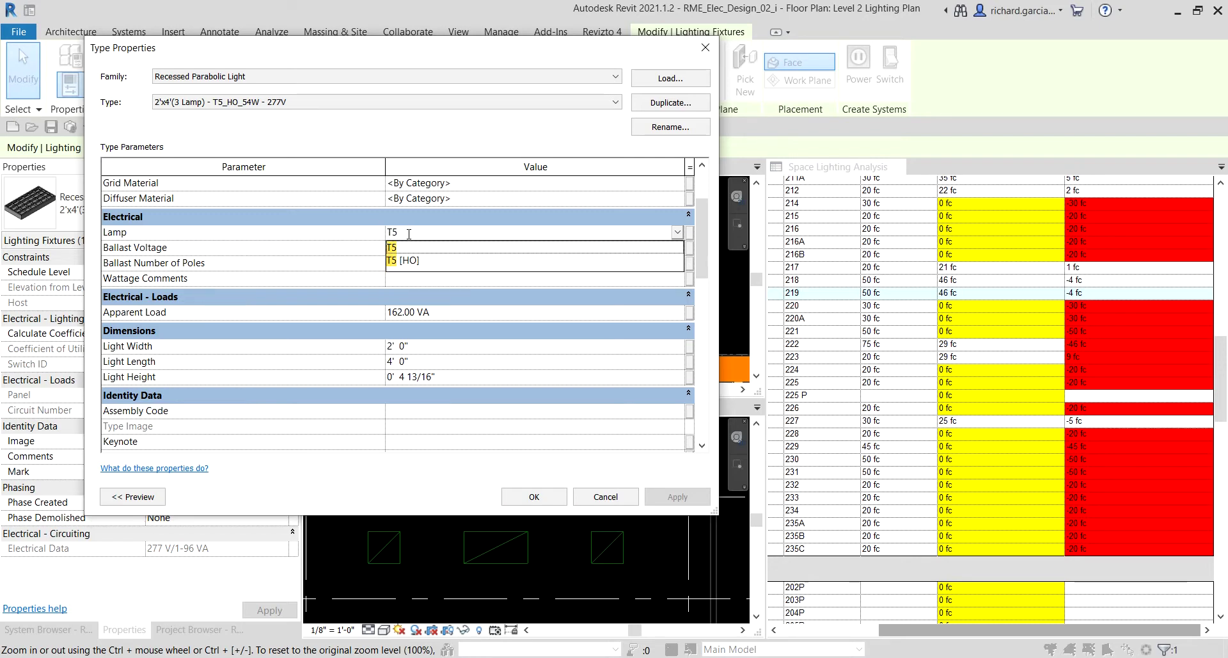
left_click(426, 260)
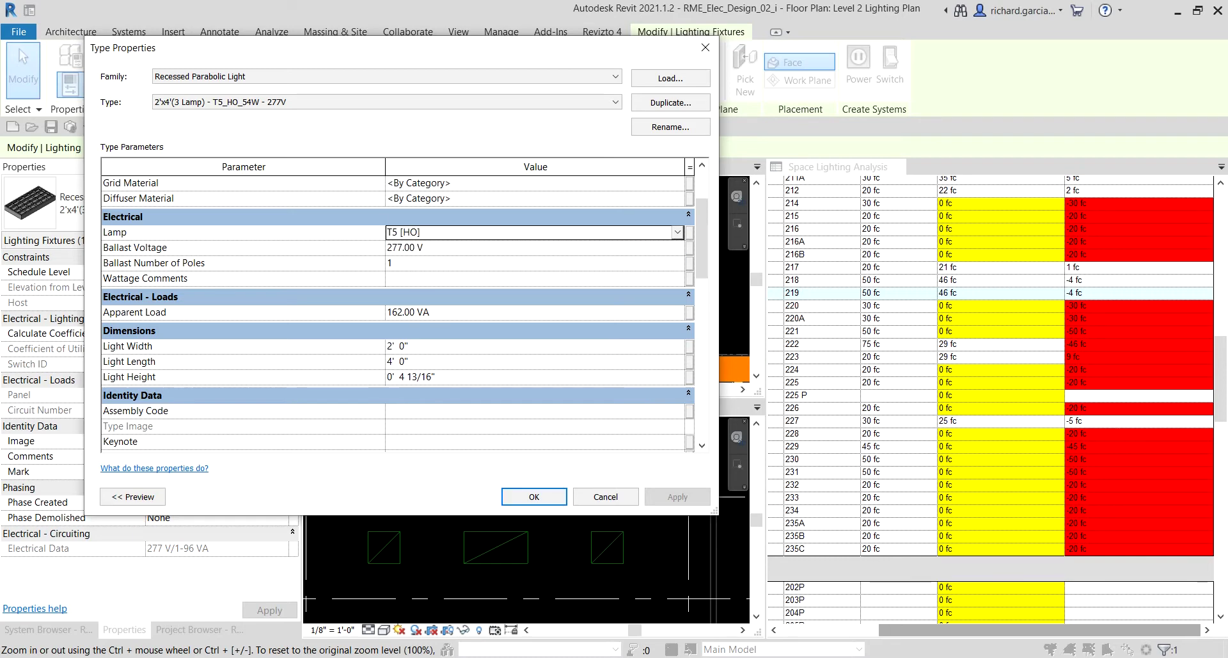
key("Return")
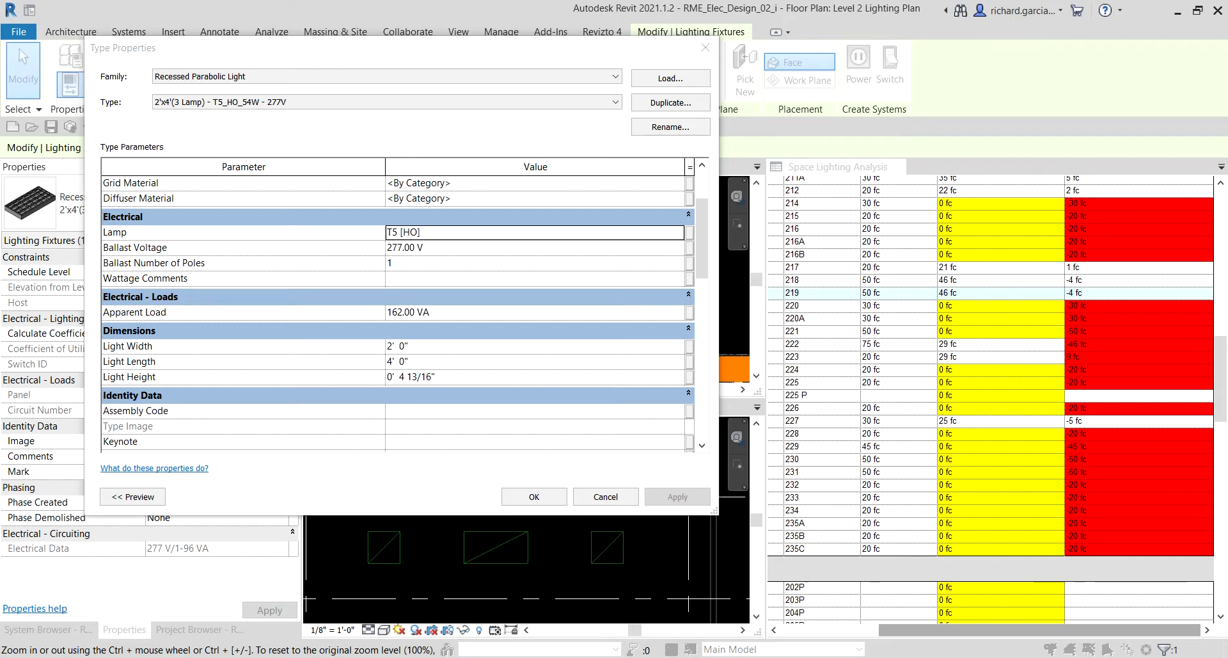
Open the fixture type's Light Loss Factor settings and set the Ballast Loss Factor to 0.93.
scroll(266, 337, "down", 2)
scroll(268, 335, "down", 5)
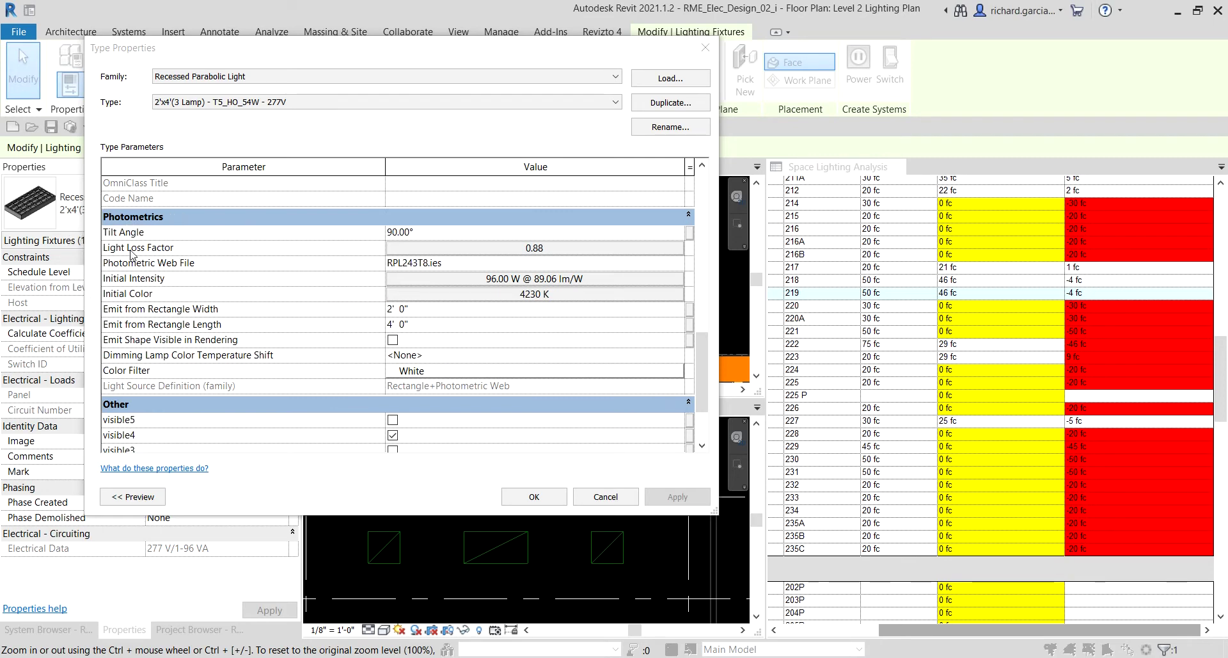
left_click(483, 252)
left_click(483, 254)
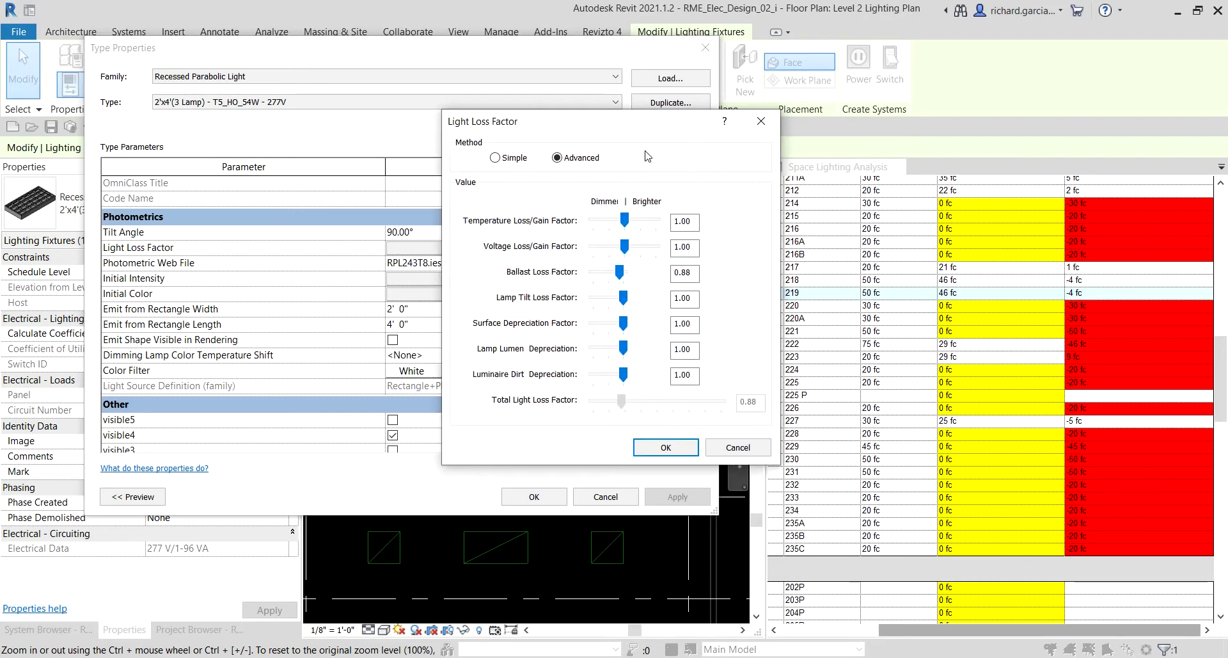
left_click_drag(548, 124, 510, 118)
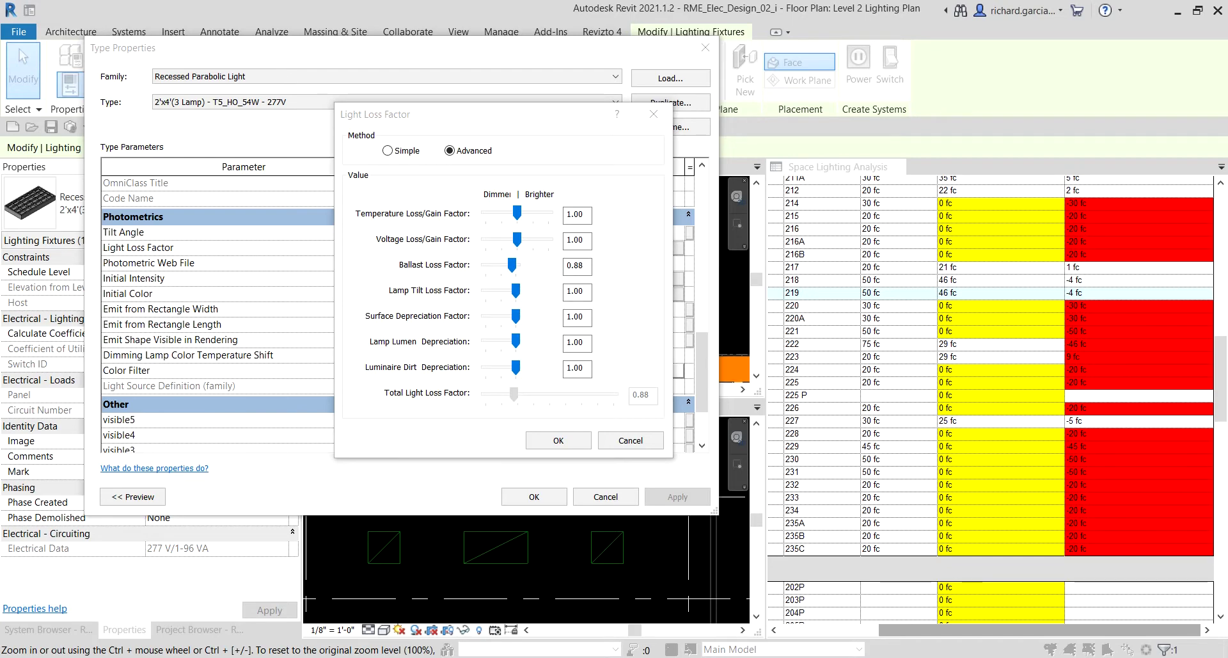
left_click(583, 265)
left_click(586, 268)
left_click_drag(586, 268, 546, 268)
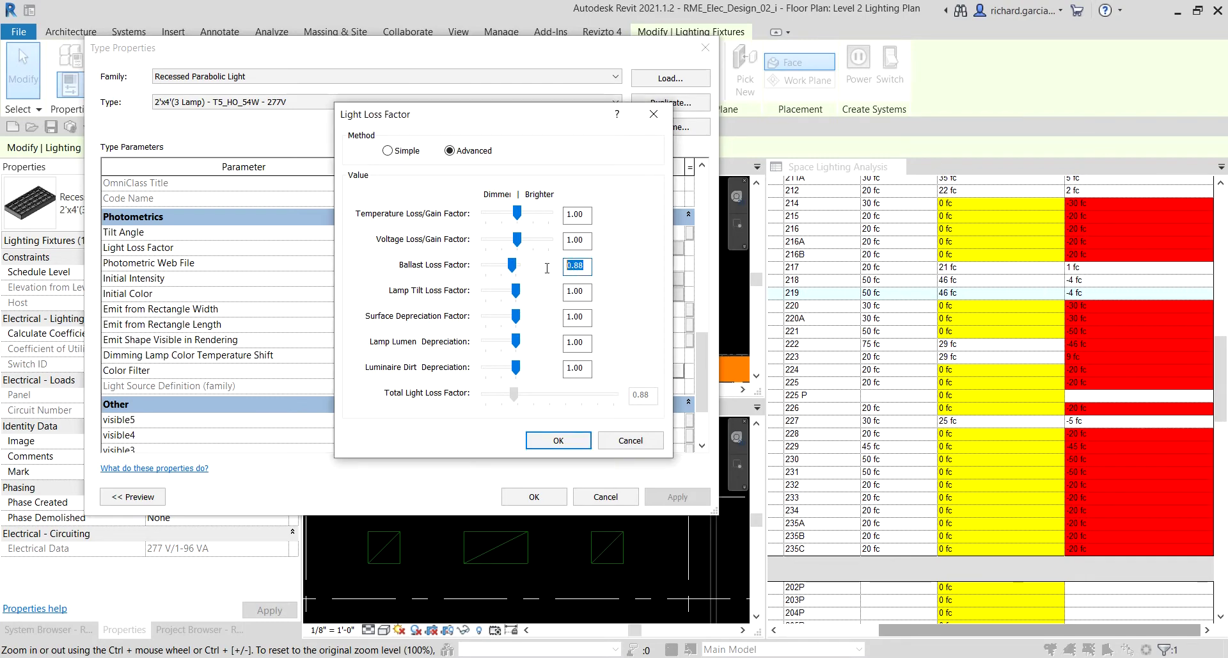
type(".93")
Set the Luminaire Dirt Depreciation to 0.85 and confirm the light loss settings and the new fixture type.
left_click_drag(586, 369, 558, 370)
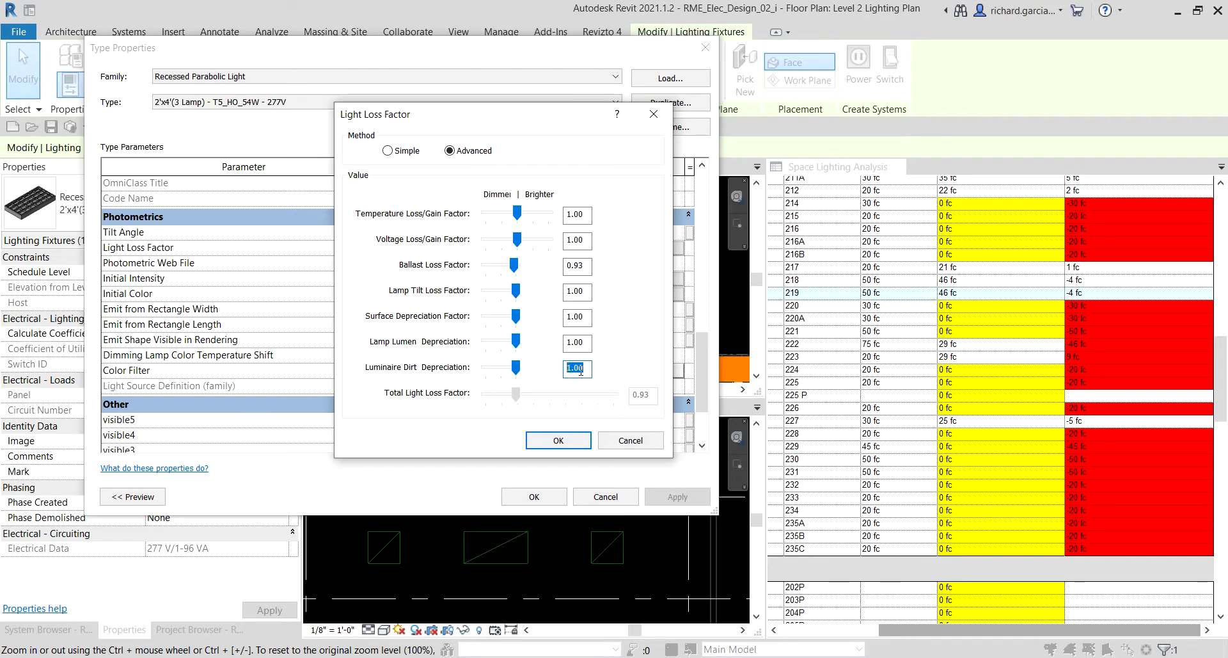
type(".85")
left_click(558, 440)
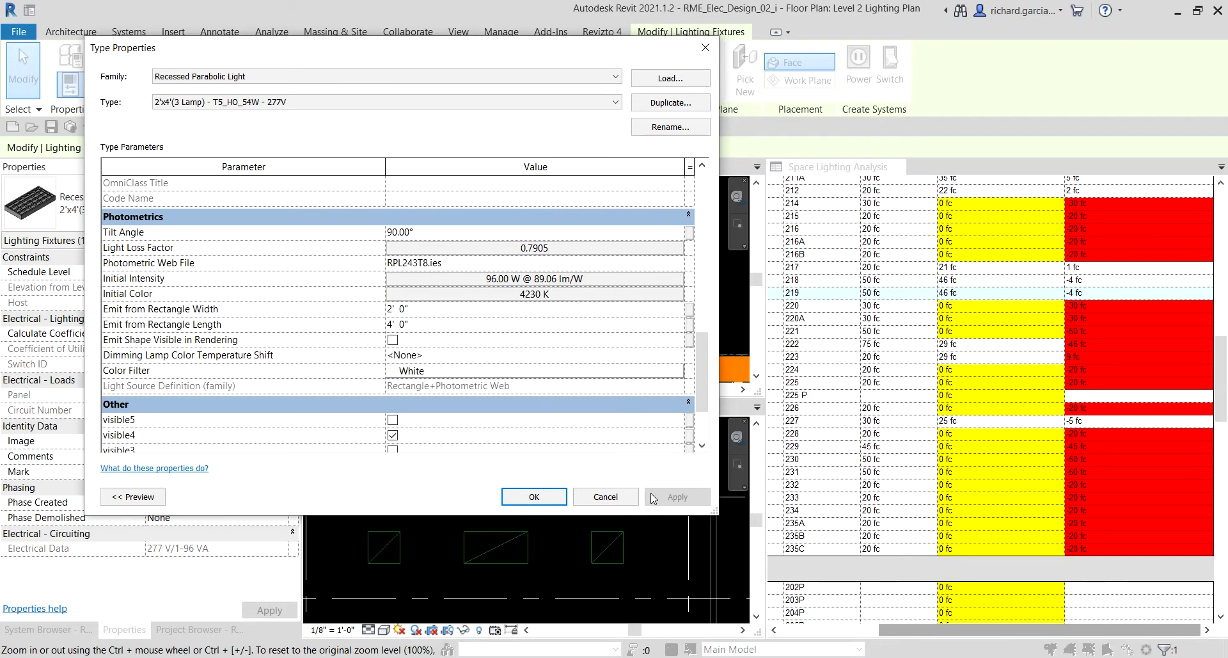
left_click(547, 501)
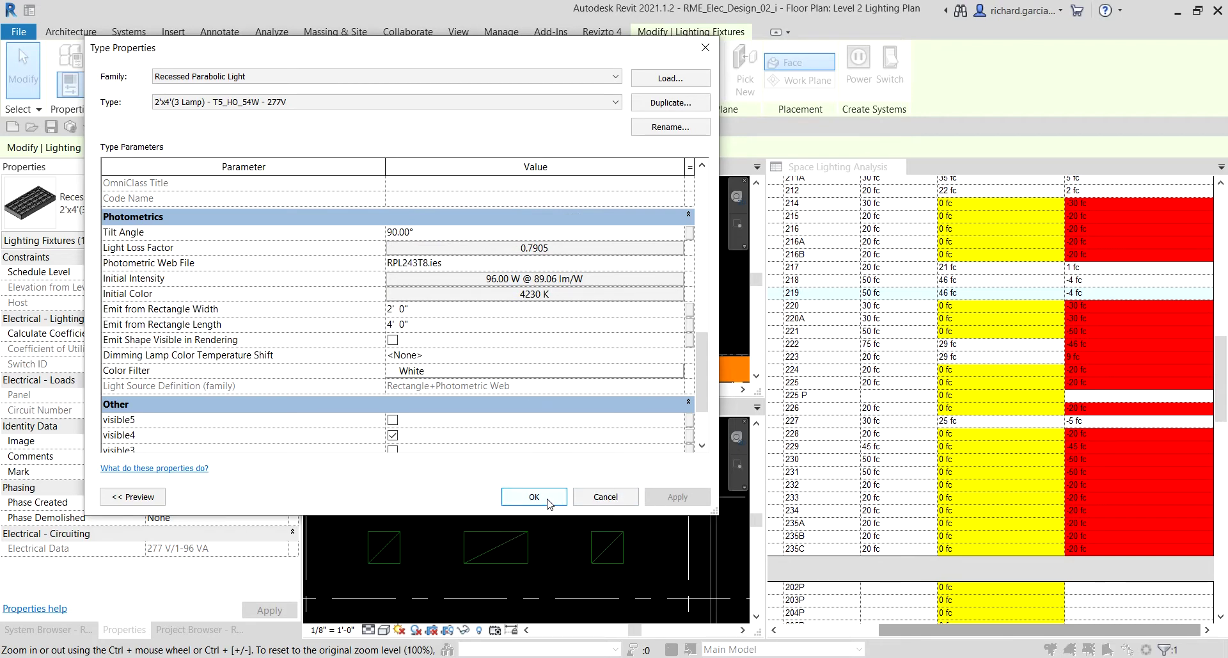
left_click(548, 498)
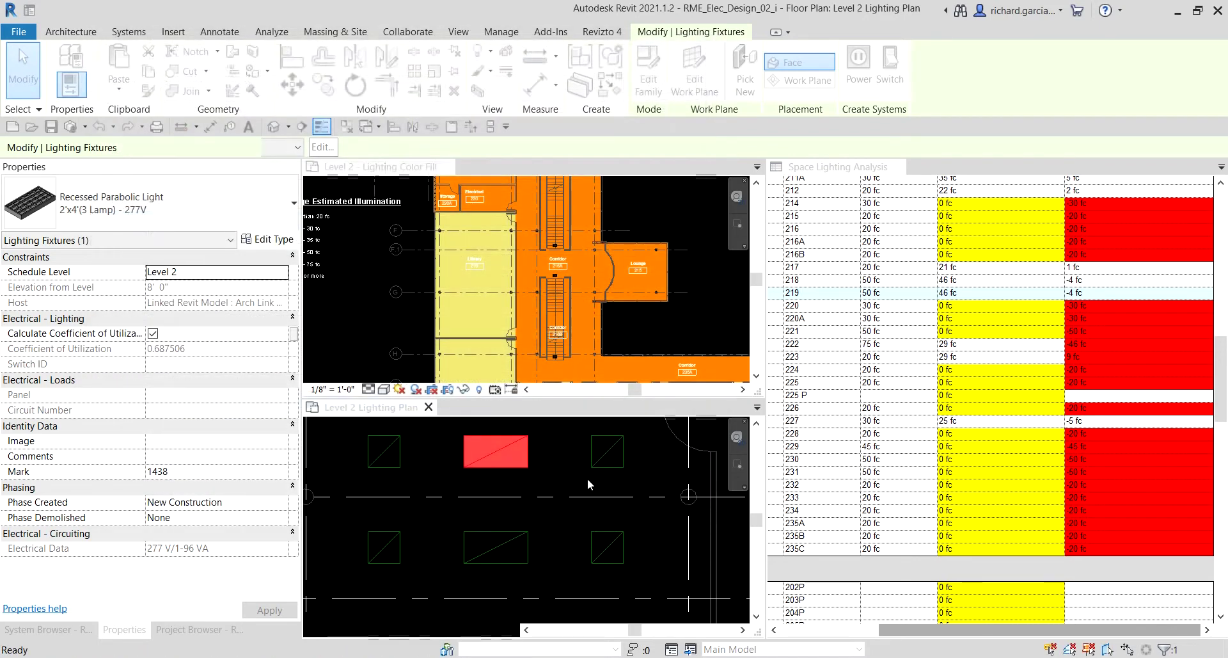
Check Library 219's estimated illumination and Lighting Delta in the schedule, and undo the fixture type change to compare the values.
left_click(958, 293)
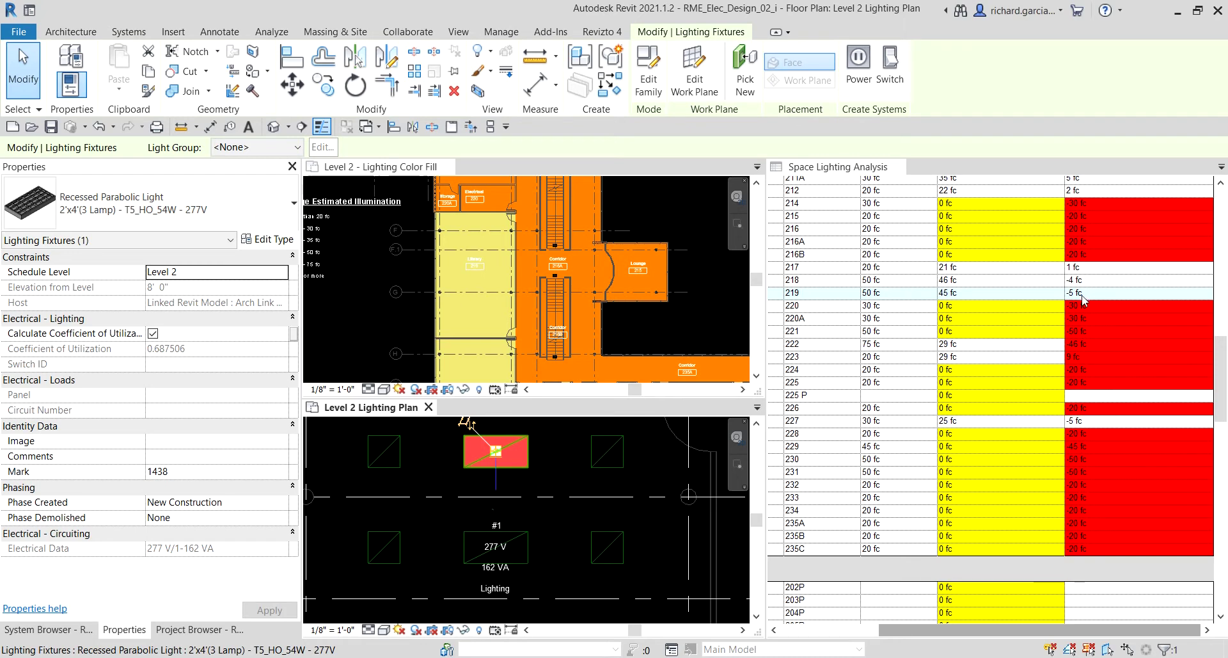
left_click(961, 295)
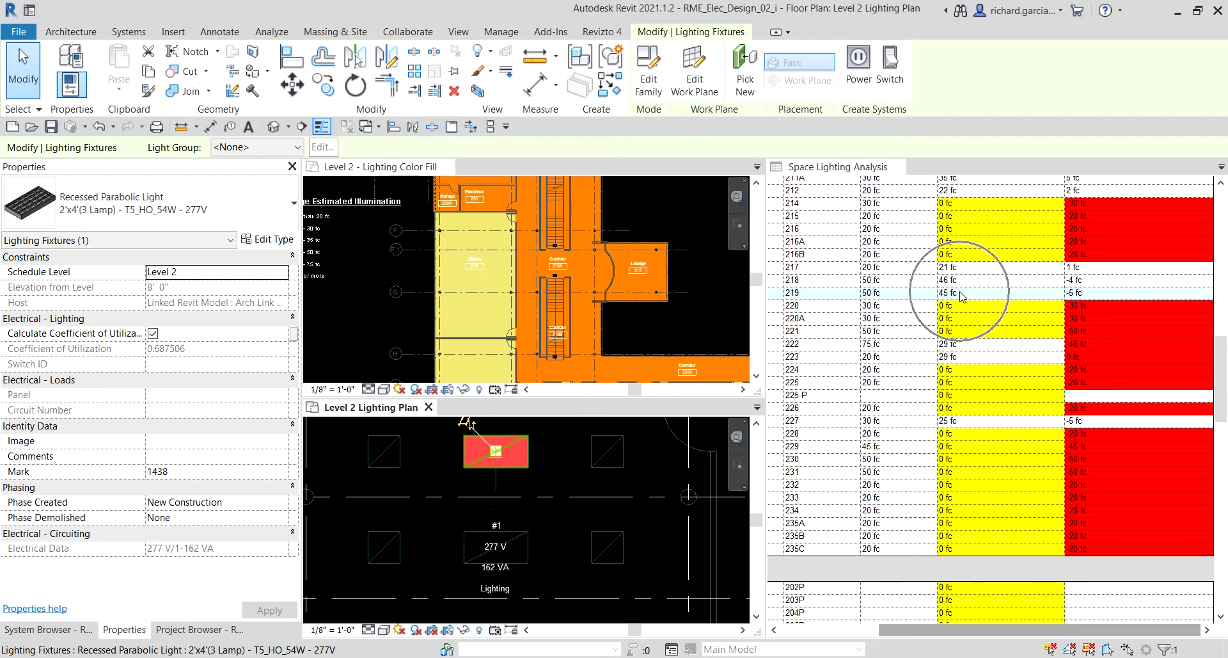
left_click(961, 295)
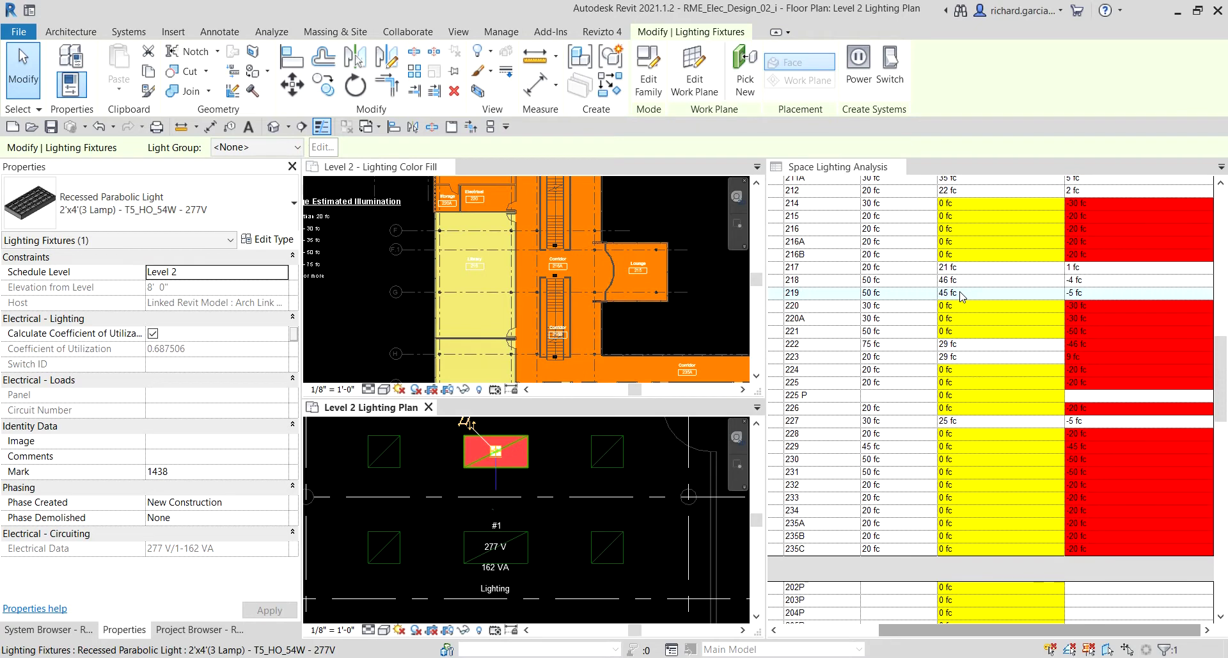
left_click(105, 128)
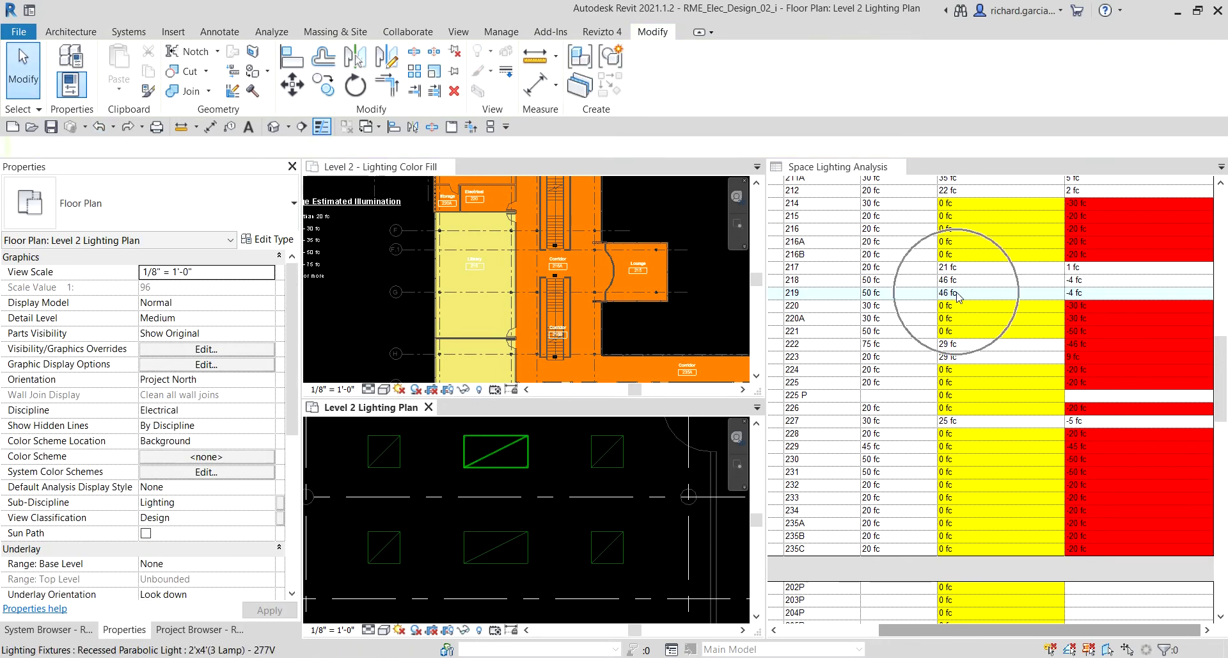
Redo the fixture type change and compare Library 219's estimated illumination and Lighting Delta in the schedule.
left_click(1087, 294)
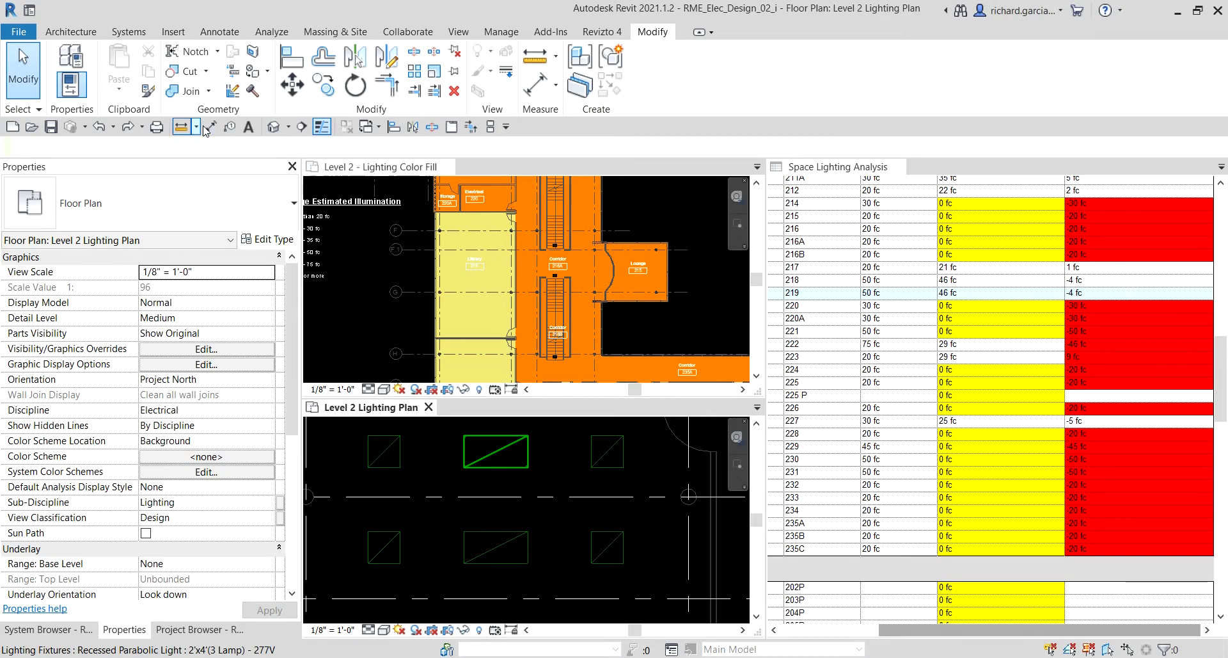
left_click(128, 128)
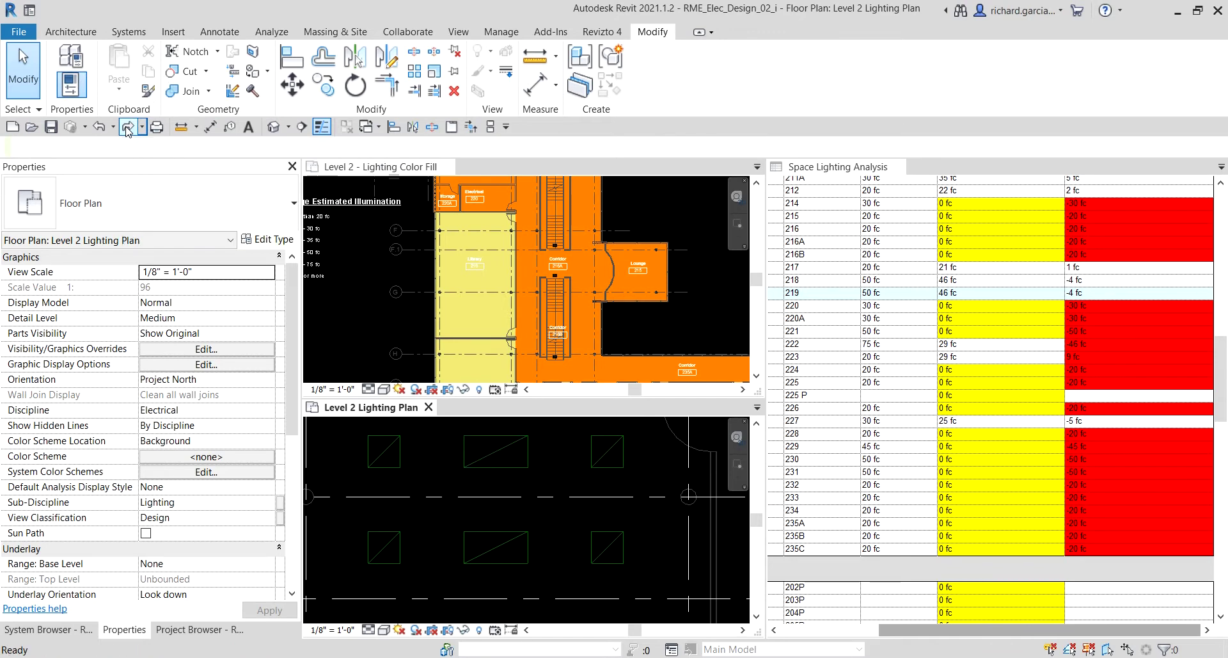
left_click(955, 298)
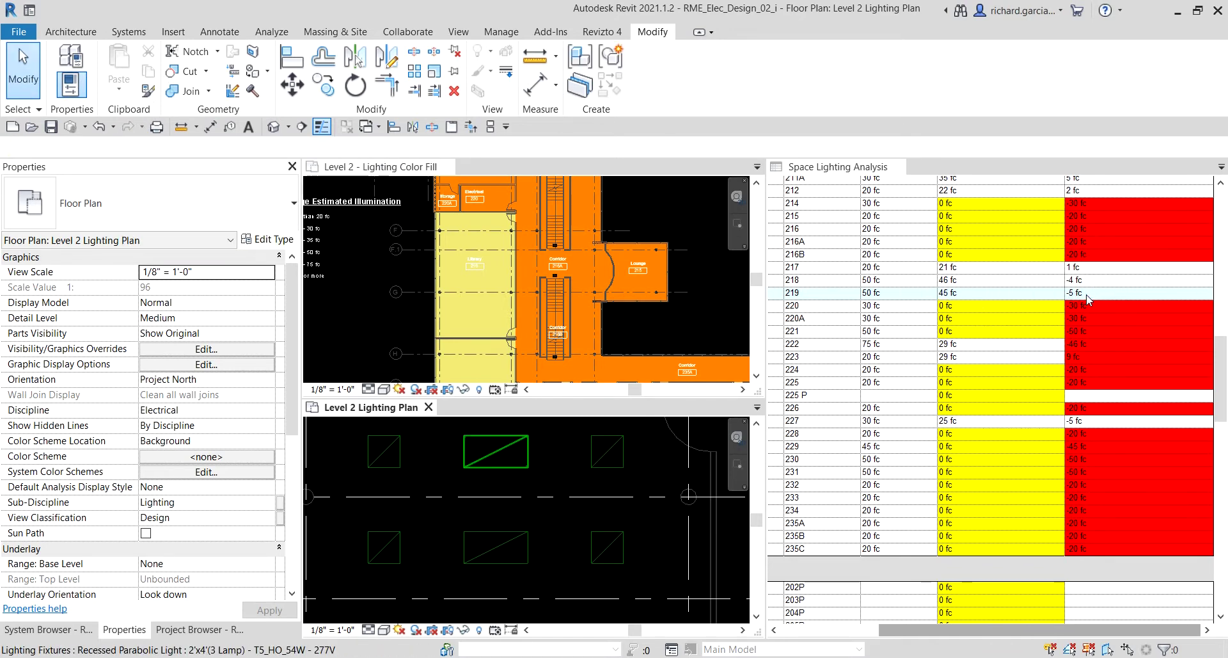
Open the type properties of the library's T5_HO_54W fixture at its Photometrics parameters.
left_click(474, 509)
scroll(502, 474, "down", 2)
scroll(513, 462, "up", 2)
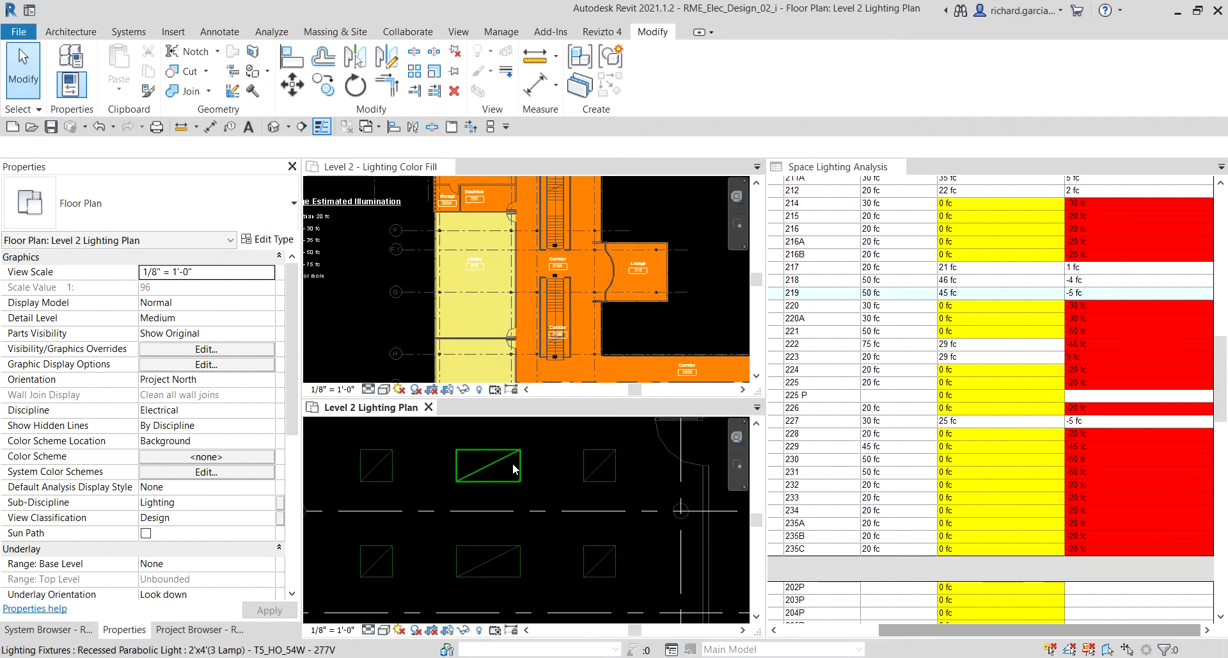
left_click(517, 451)
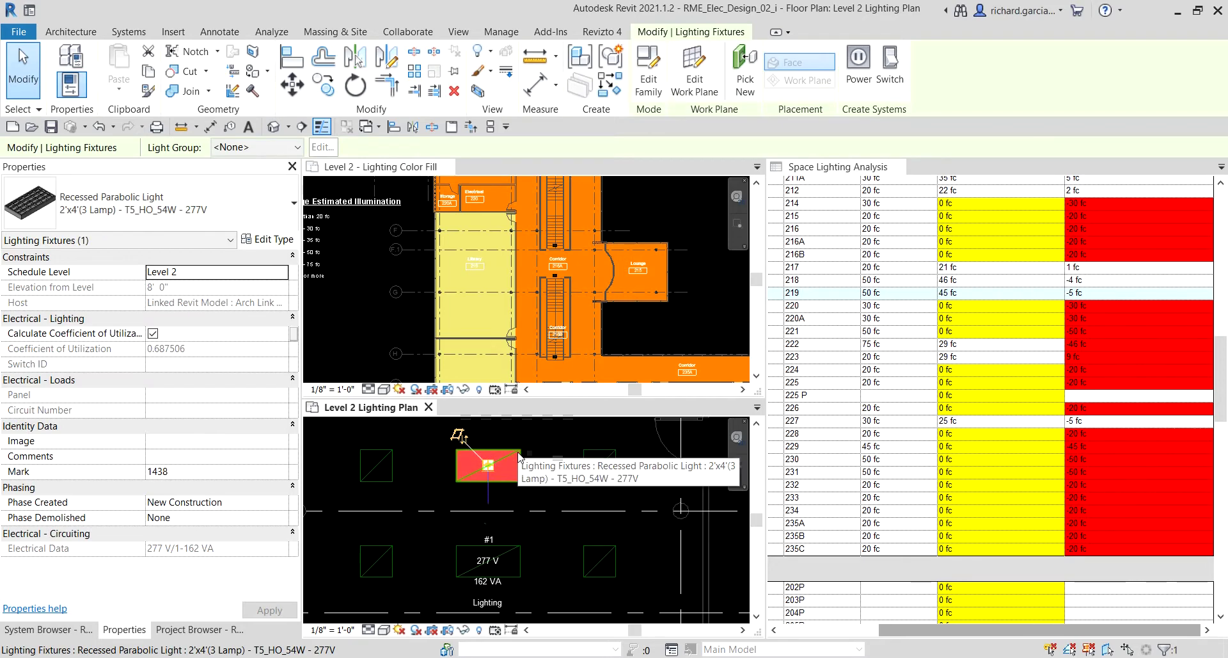
left_click(272, 239)
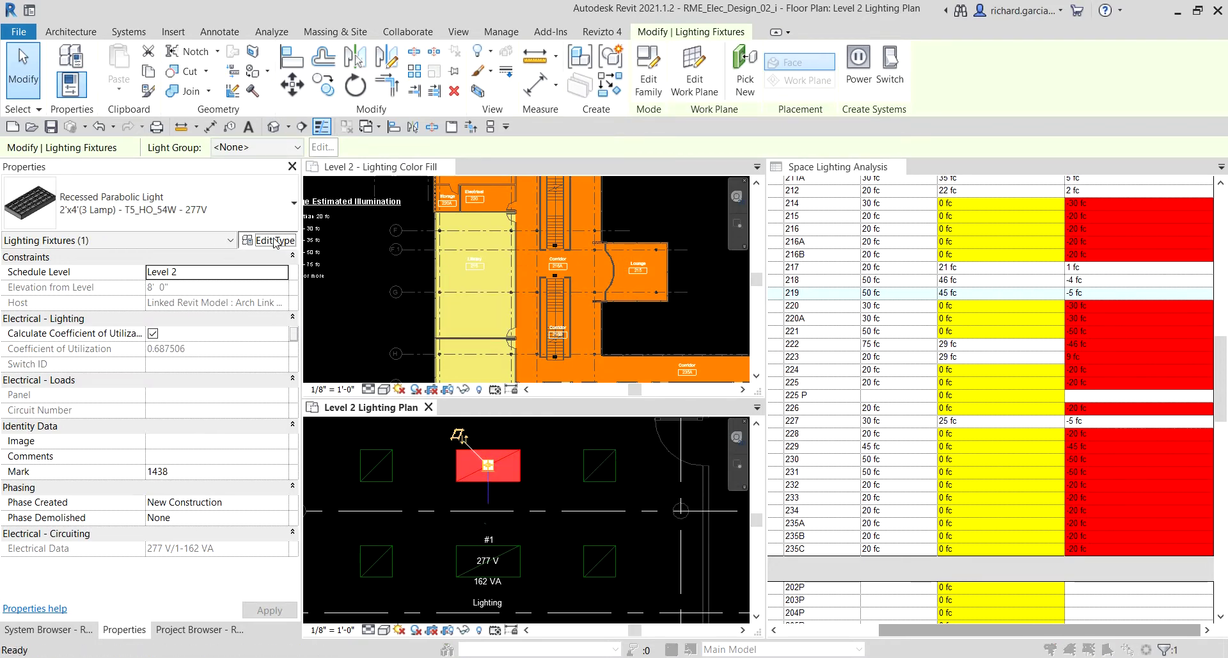
scroll(562, 267, "down", 5)
scroll(562, 267, "down", 6)
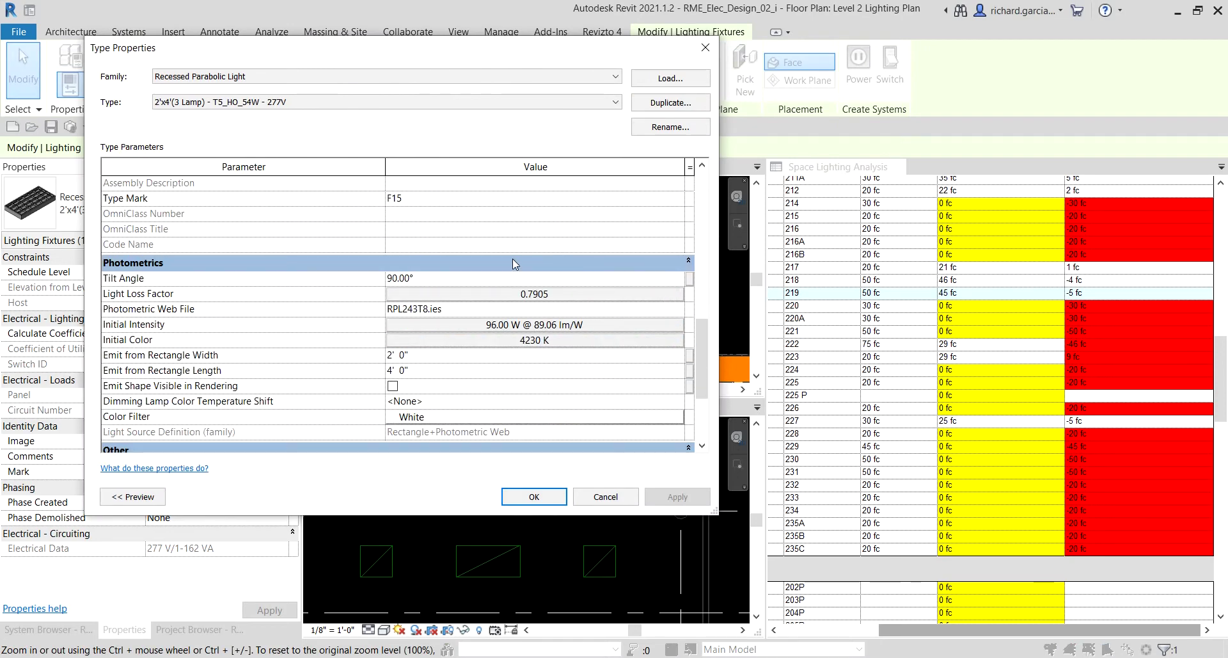
Assign 463T5_S.ies from the IES folder as the fixture type's Photometric Web File.
left_click(473, 310)
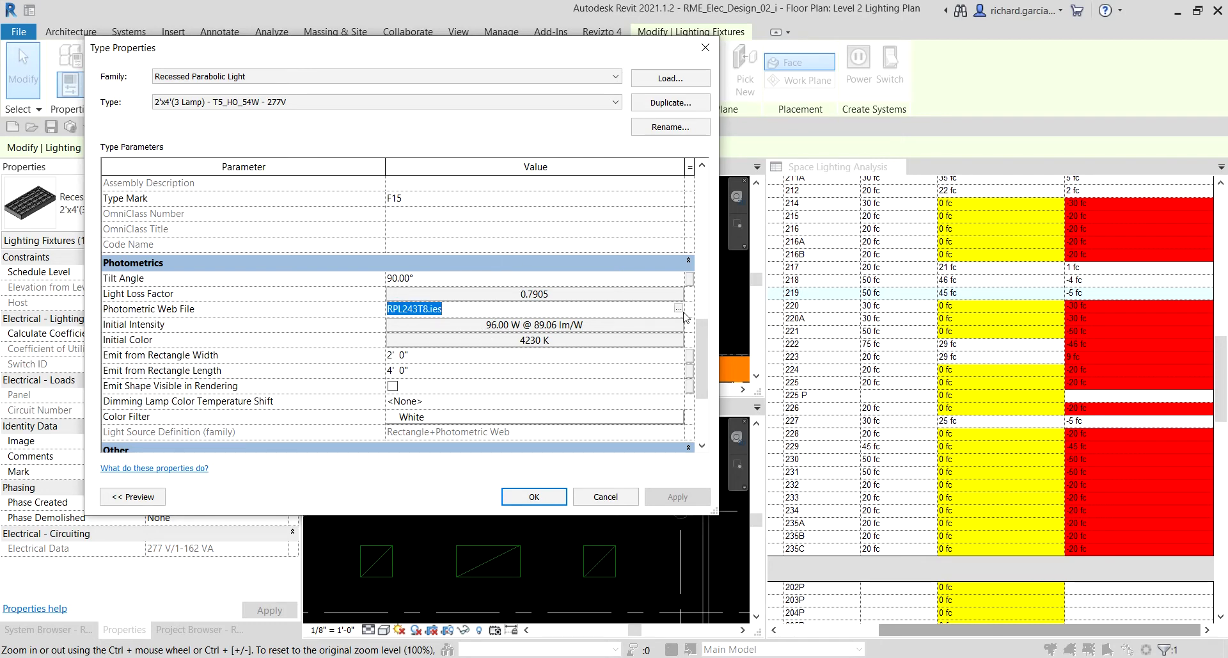
left_click(678, 310)
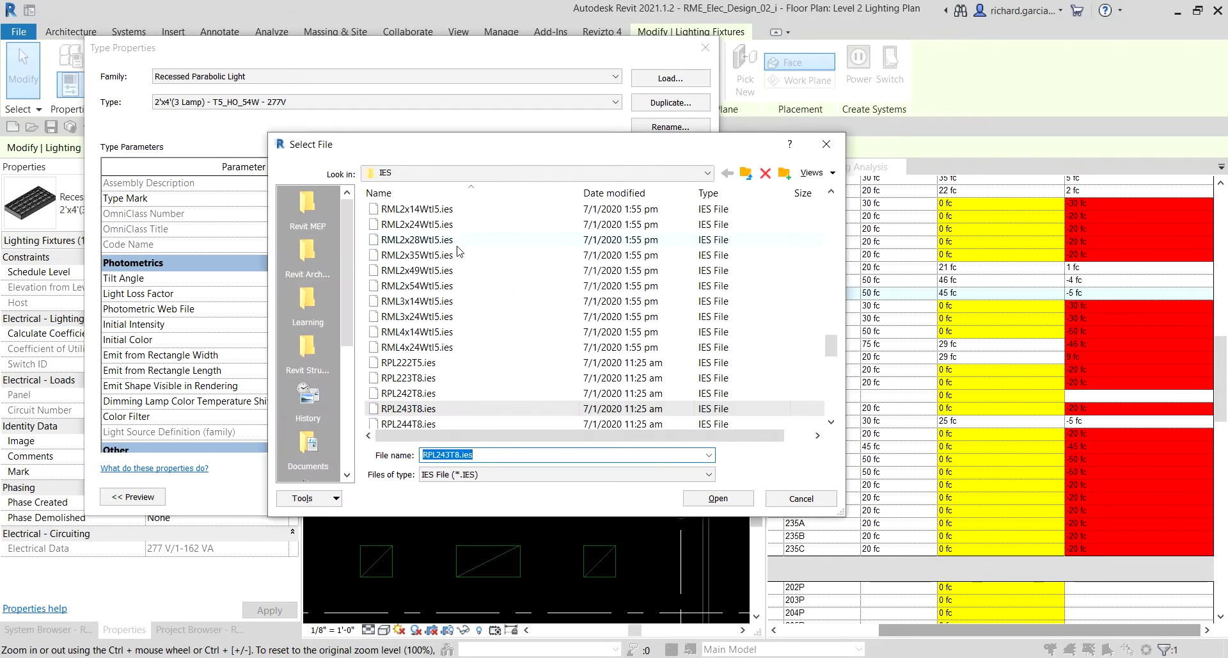
scroll(458, 250, "up", 8)
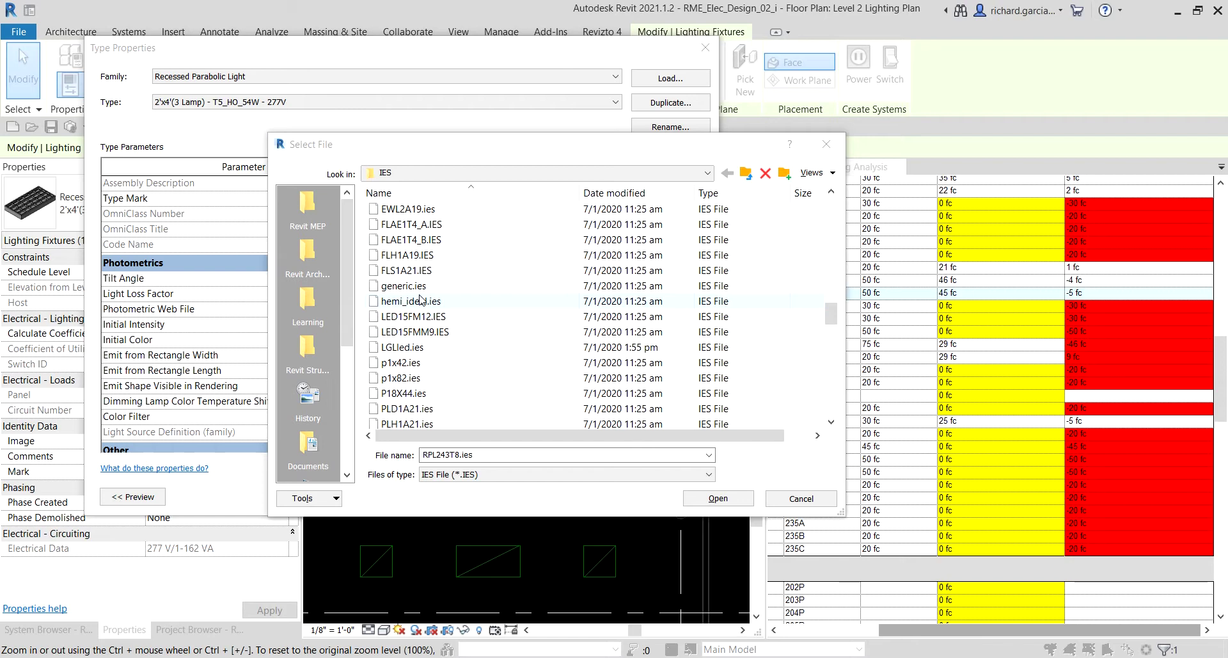
scroll(451, 322, "down", 5)
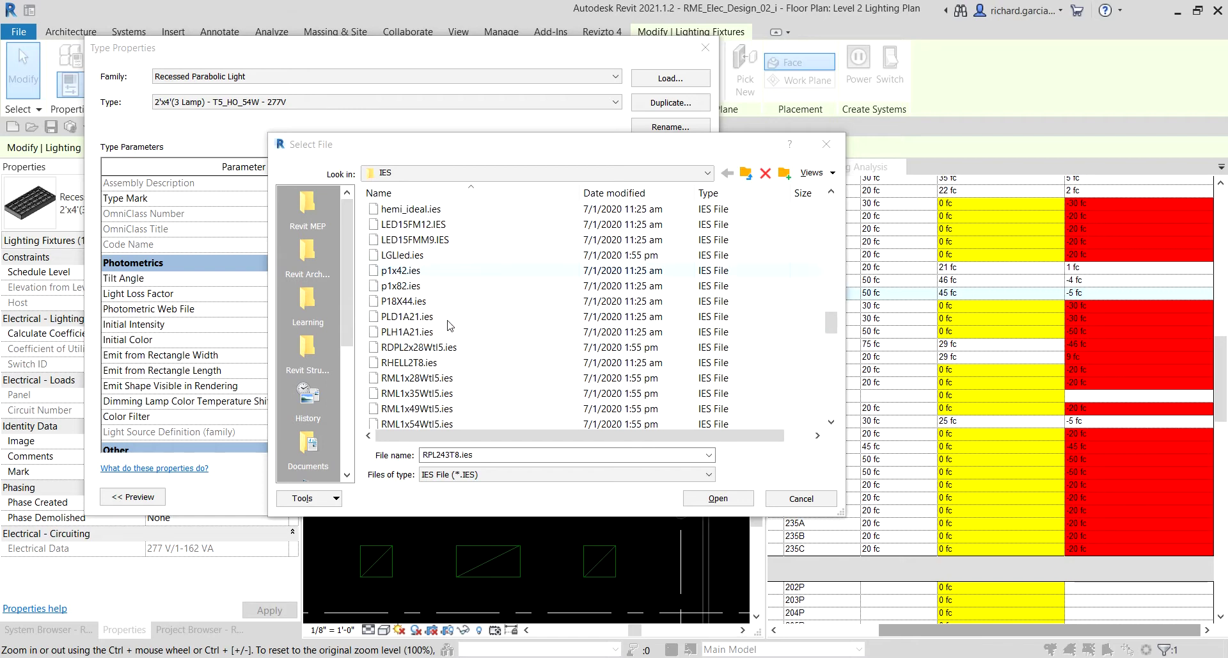
scroll(452, 322, "up", 20)
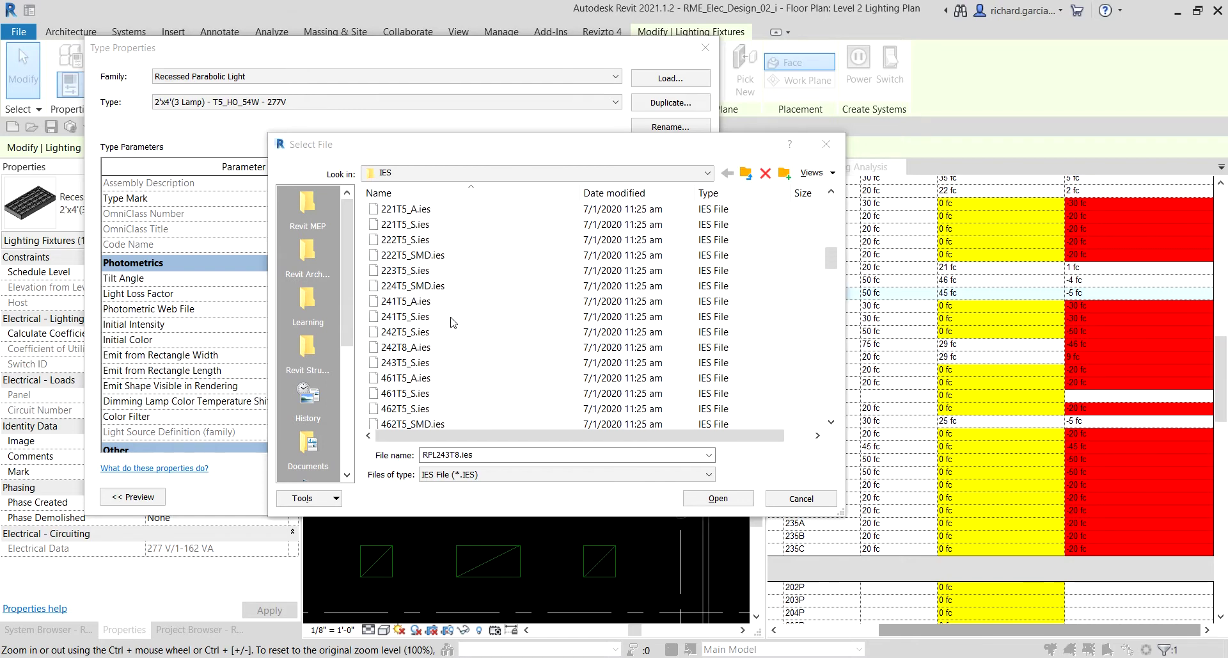
scroll(452, 322, "down", 4)
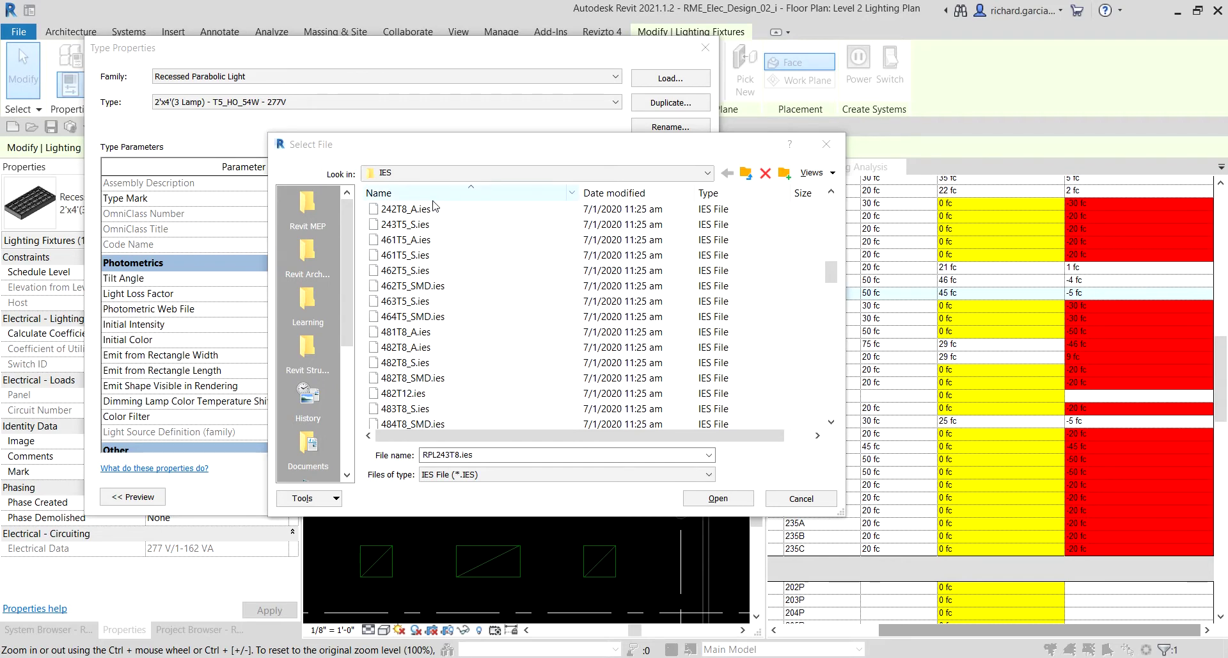
left_click(387, 307)
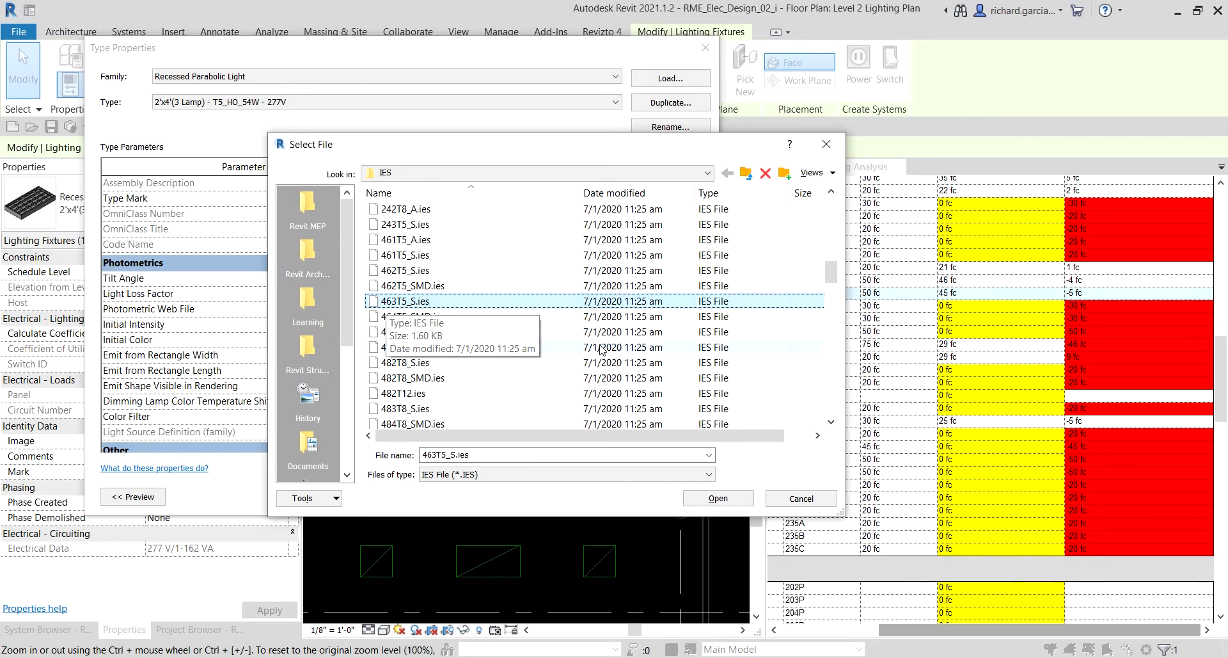
left_click(717, 497)
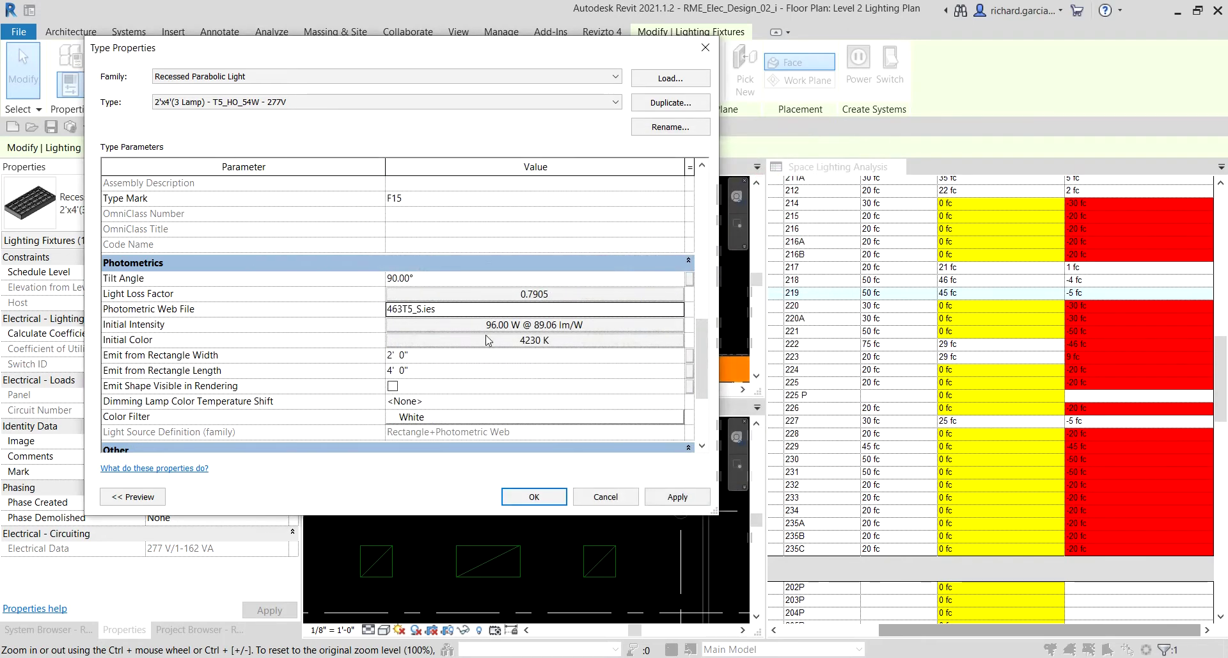
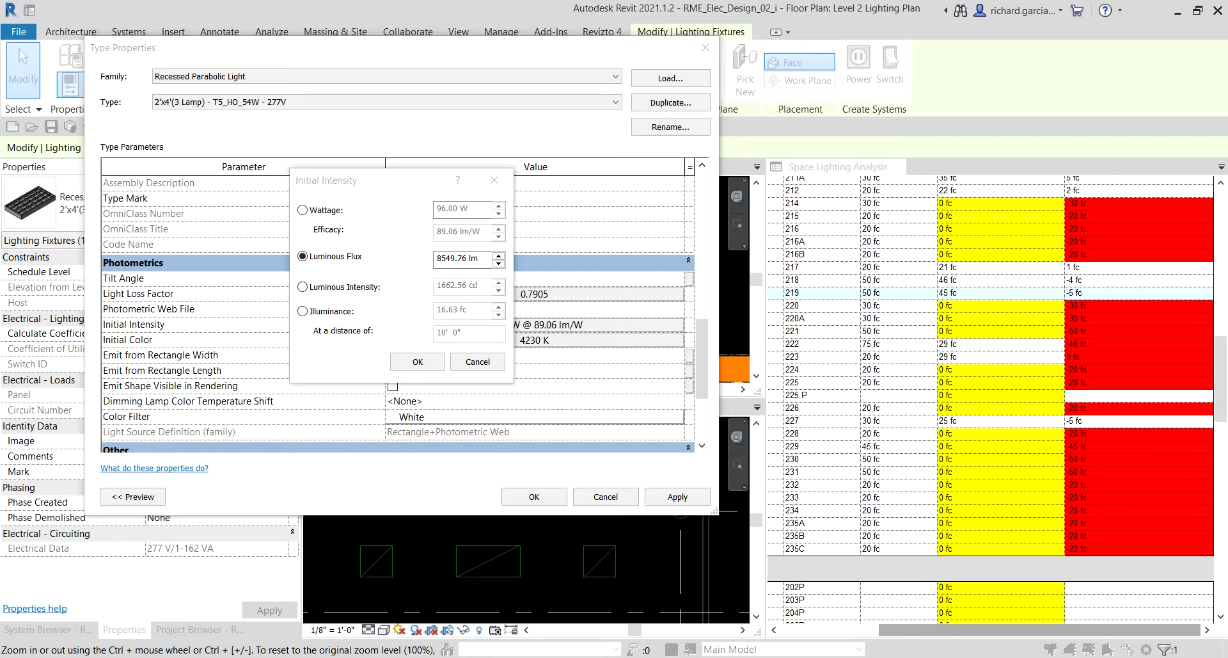
Set the fixture type's Initial Intensity to a Luminous Flux of 15000 lm.
left_click(482, 257)
left_click(339, 259)
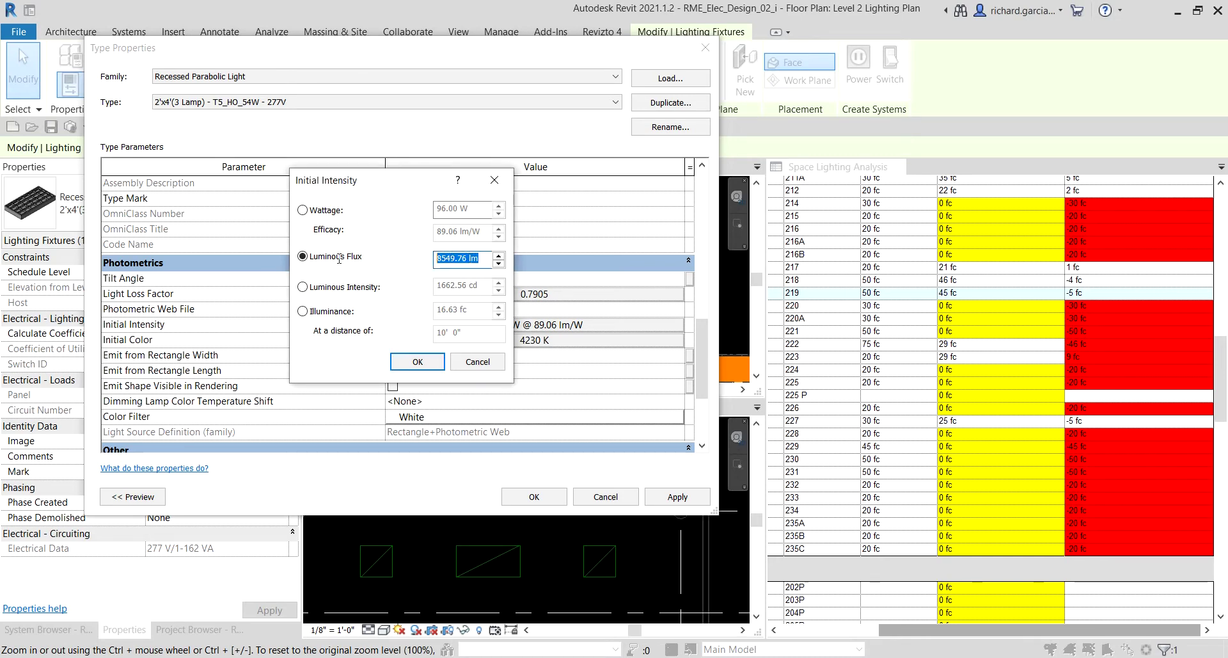
type("15000")
left_click(409, 360)
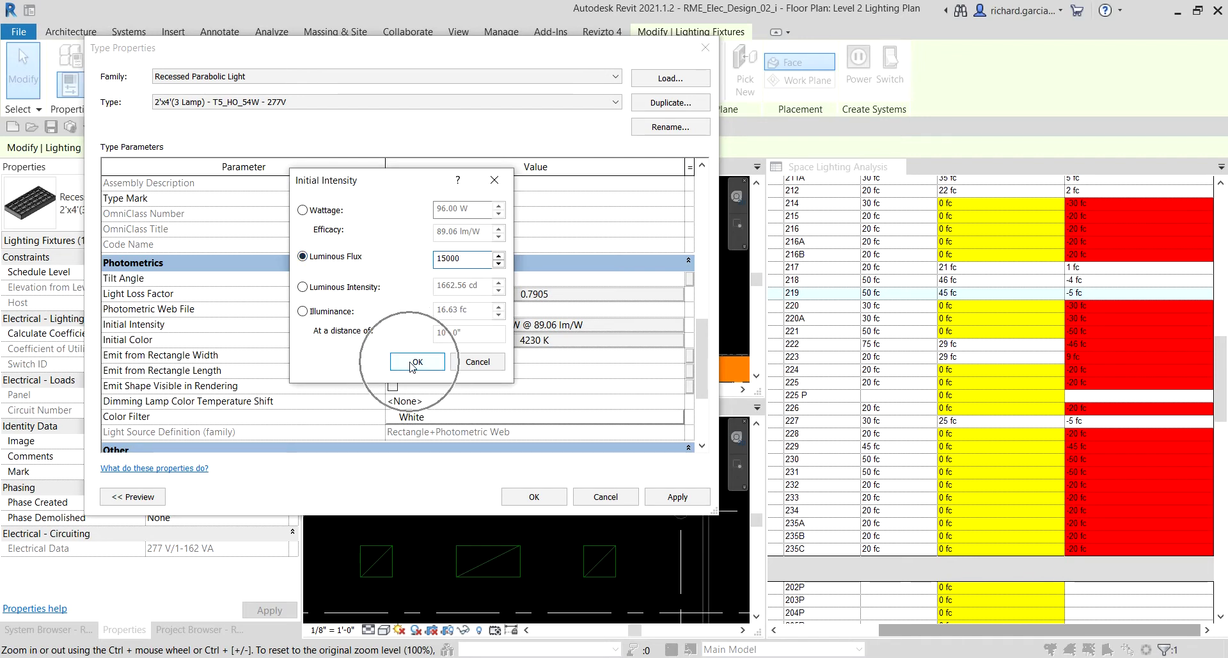
Set the Initial Color preset to Xenon, then apply and confirm the fixture type's properties.
left_click(535, 342)
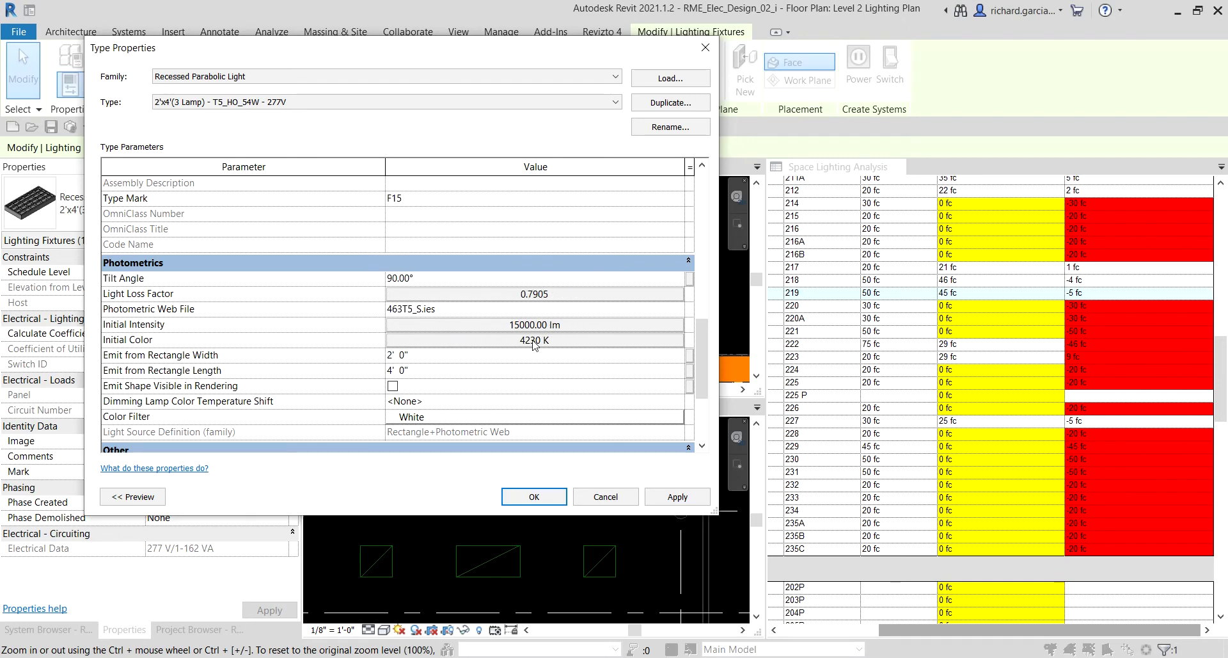
left_click(535, 342)
left_click(535, 341)
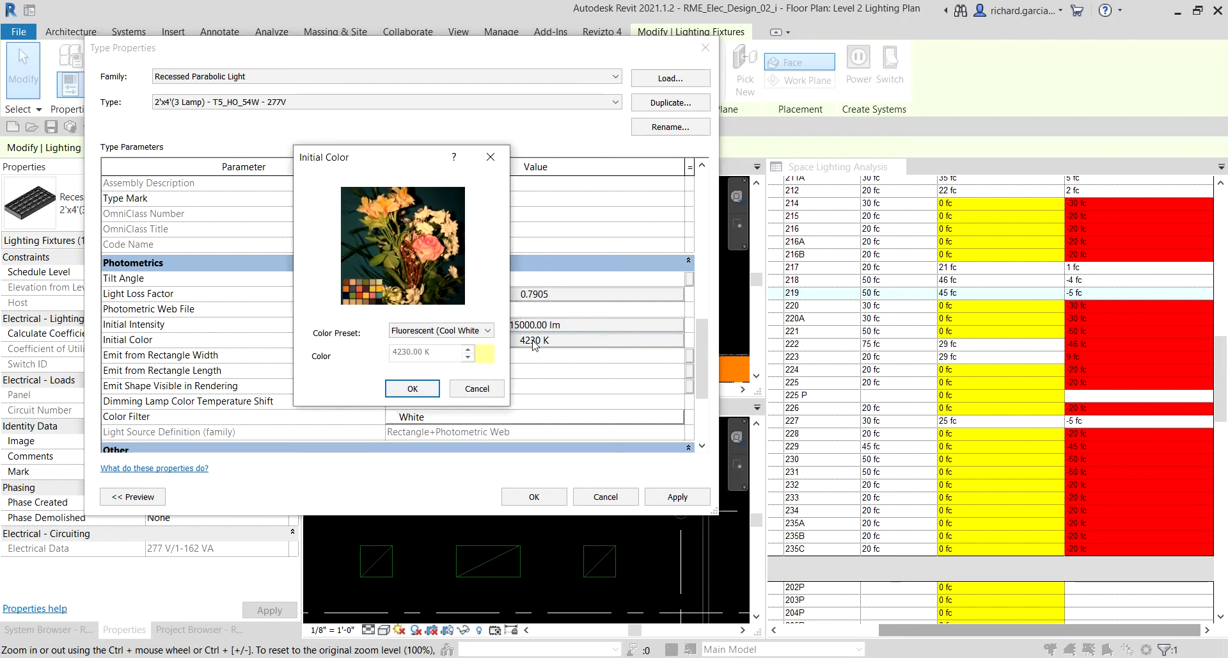
left_click(481, 331)
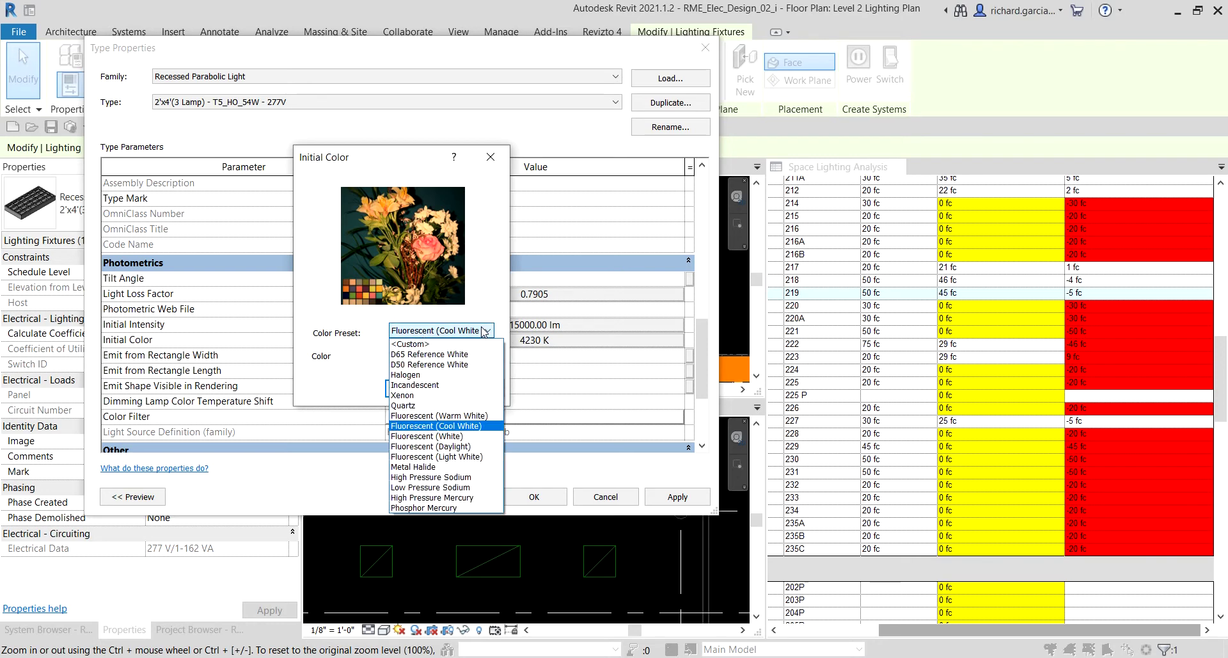
left_click(404, 397)
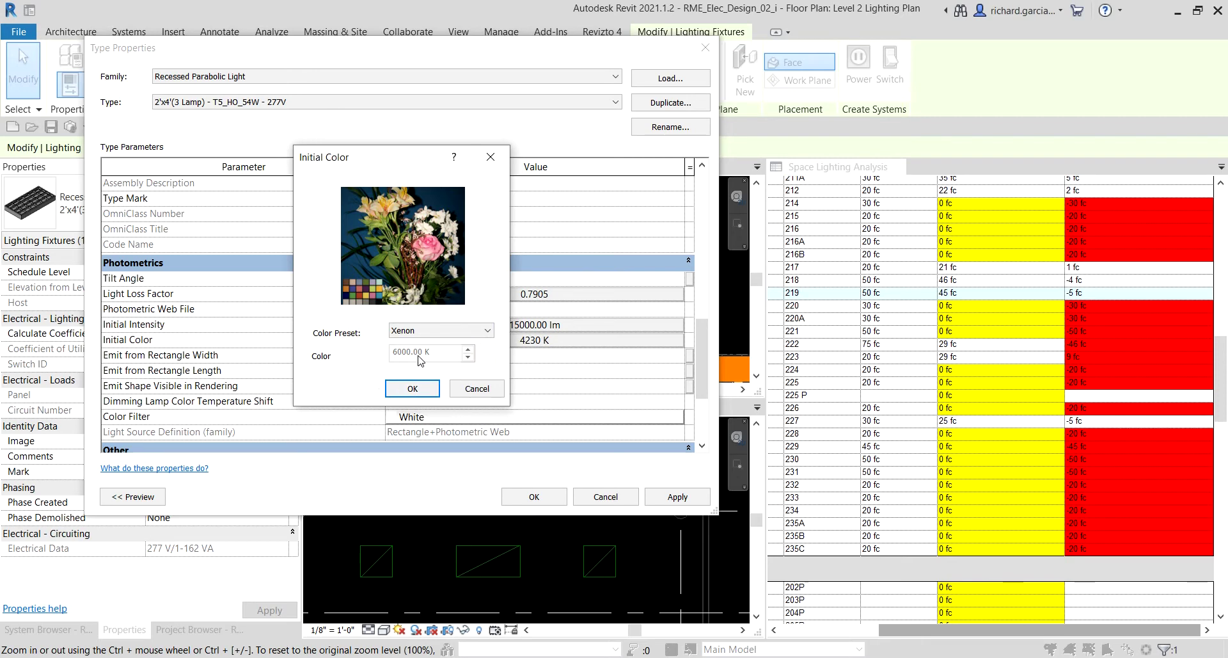
left_click(413, 388)
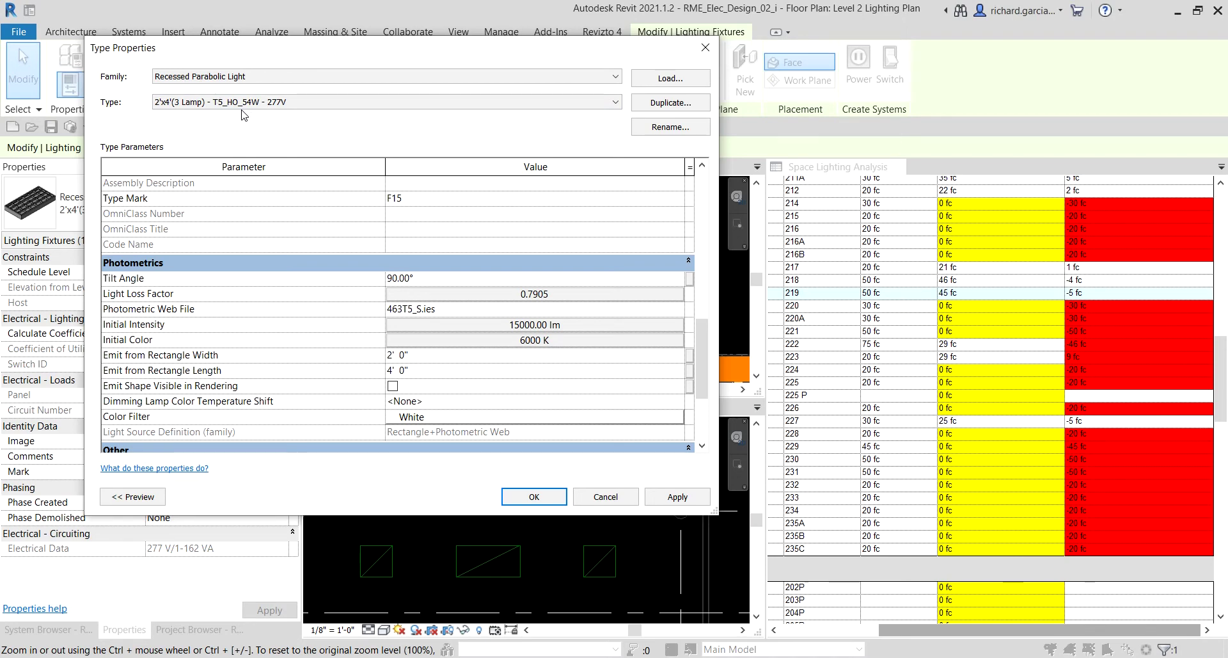
left_click(659, 496)
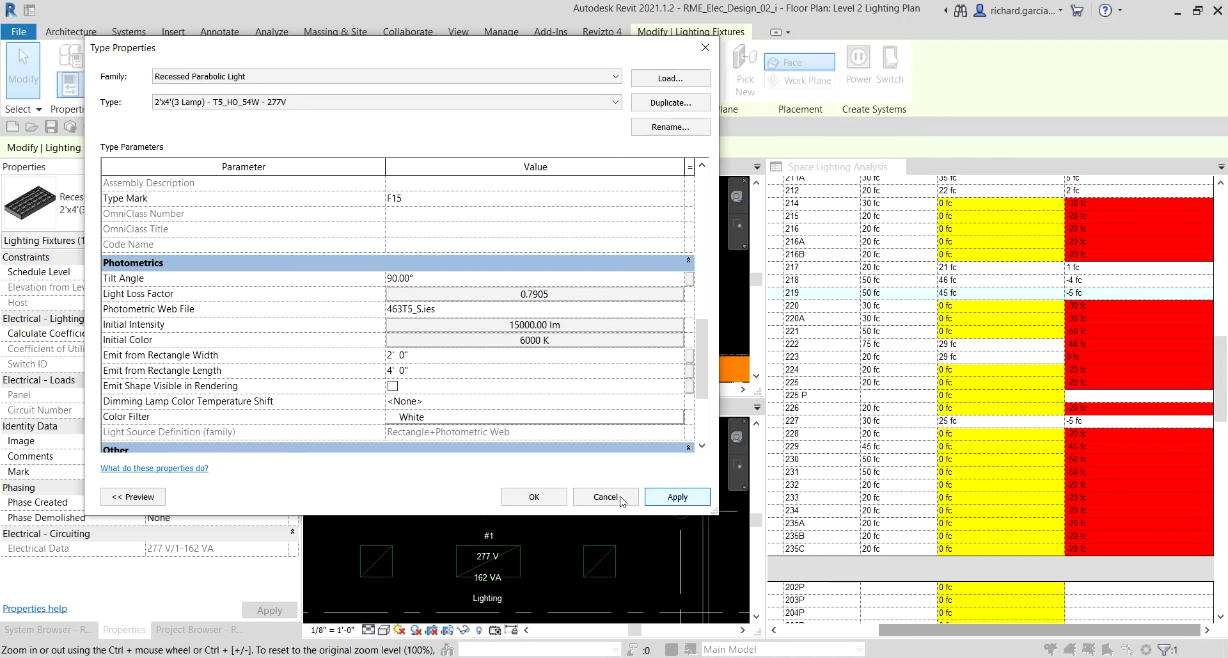
left_click(537, 497)
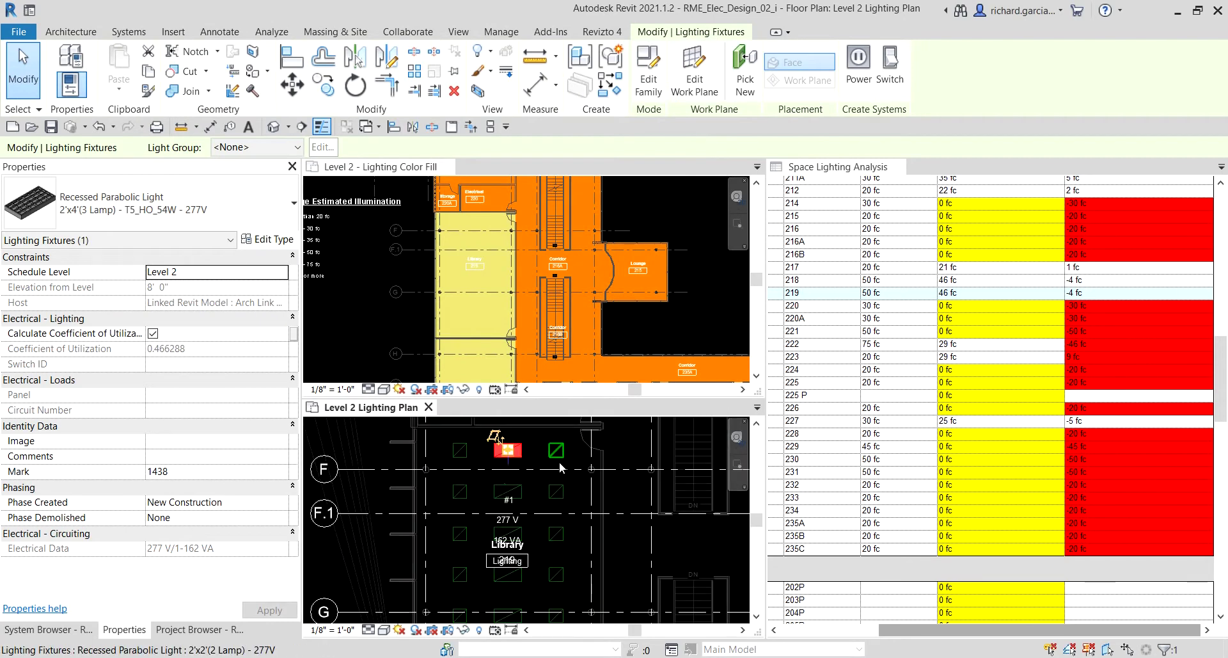
Clear the fixture selection and dismiss the save reminder without saving the project.
left_click(559, 468)
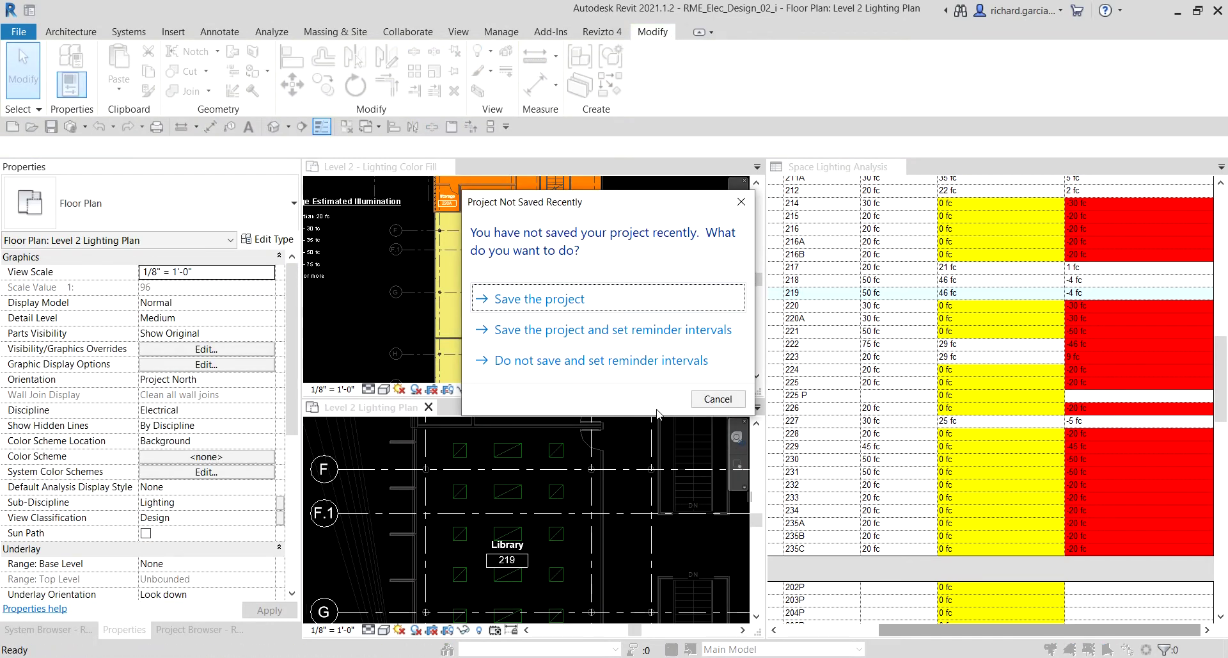
left_click(718, 398)
scroll(511, 511, "down", 1)
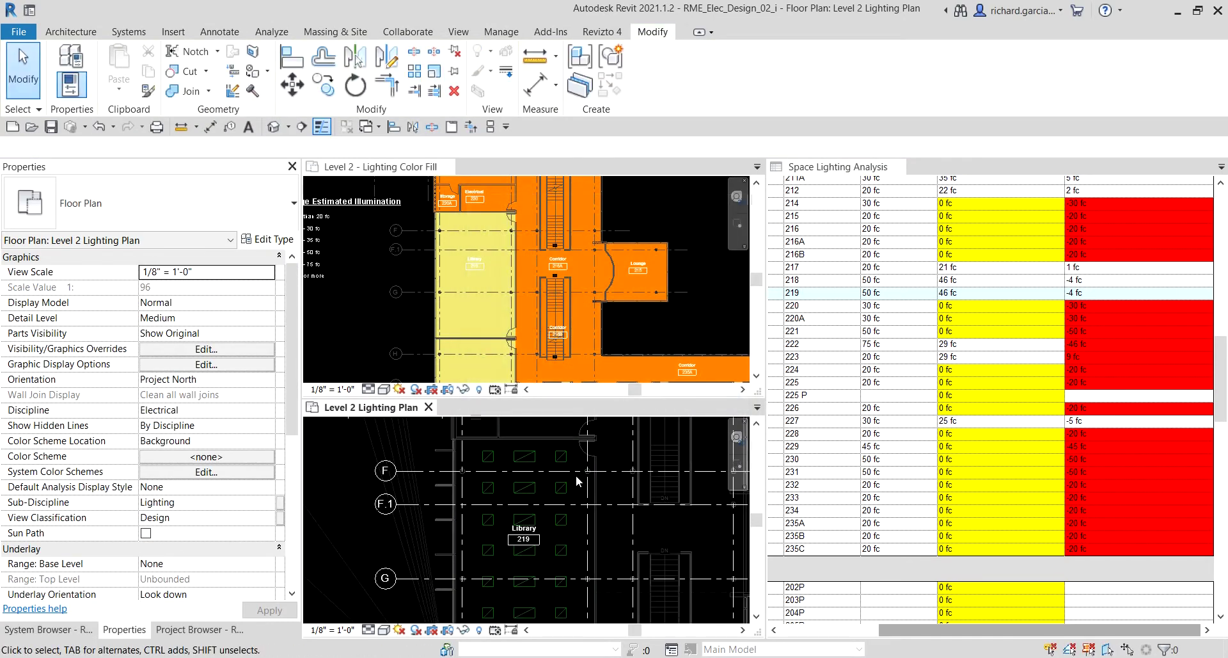
Change the five lower 2'x4'(3 Lamp) - 277V fixtures in Library 219's middle column to type 2'x4'(3 Lamp) - T5_HO_54W - 277V.
middle_click_drag(498, 512, 564, 490)
scroll(554, 480, "down", 1)
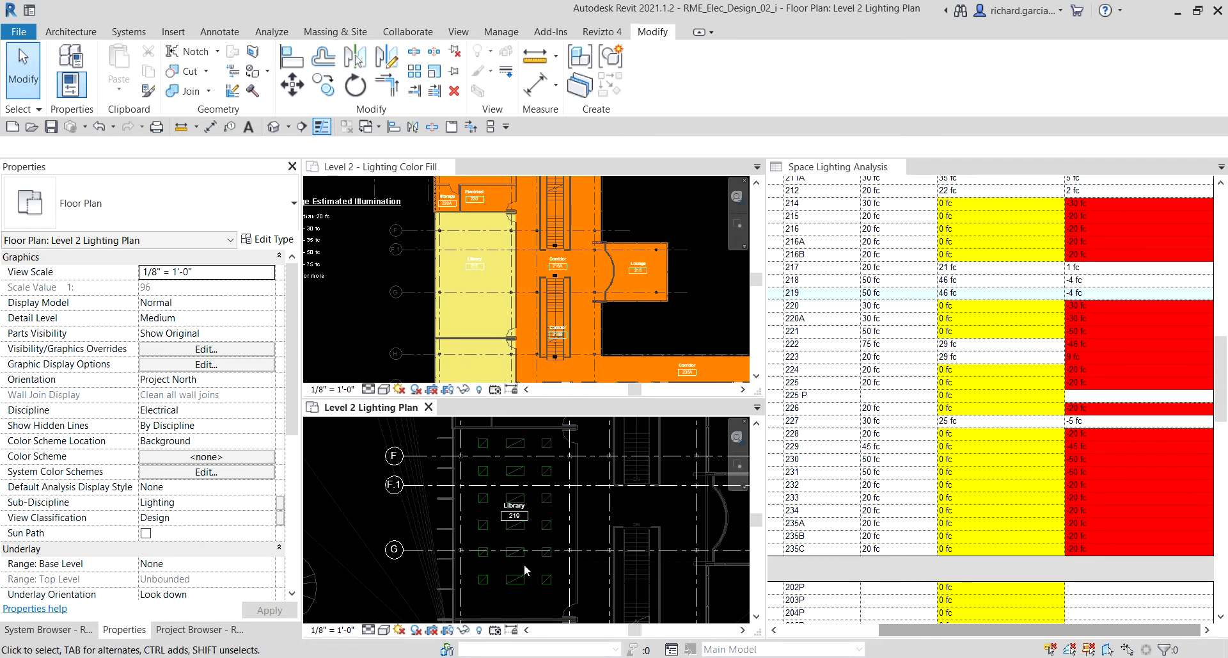
scroll(529, 498, "up", 3)
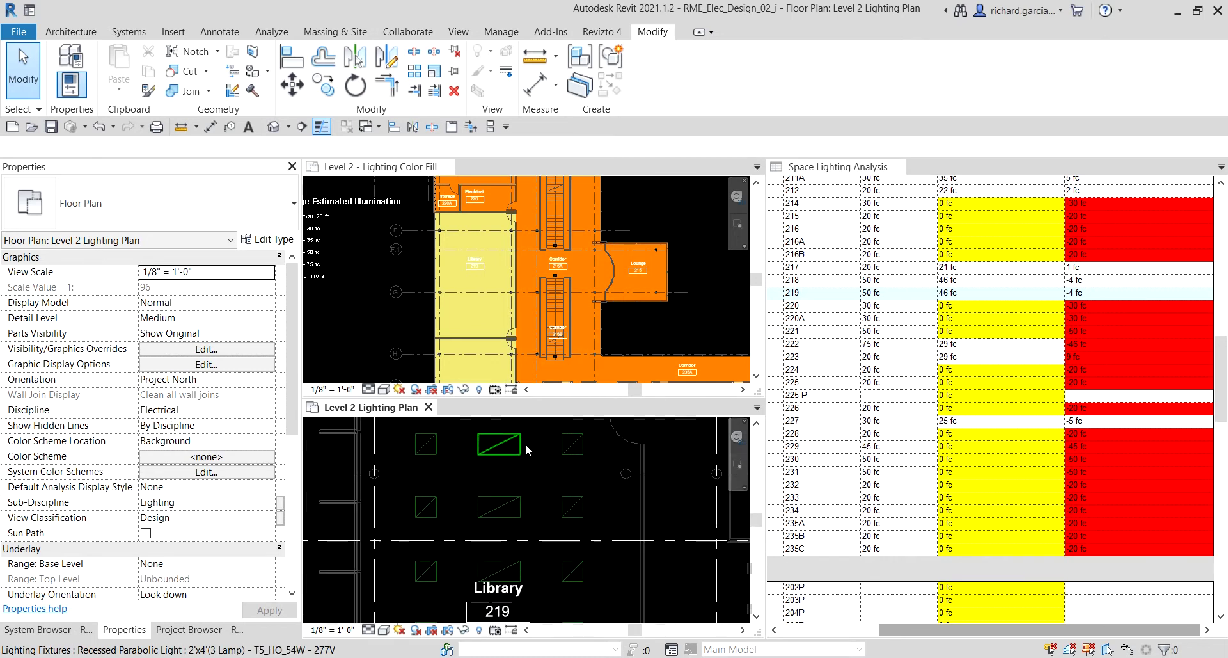
left_click(511, 490)
middle_click_drag(510, 490, 570, 453)
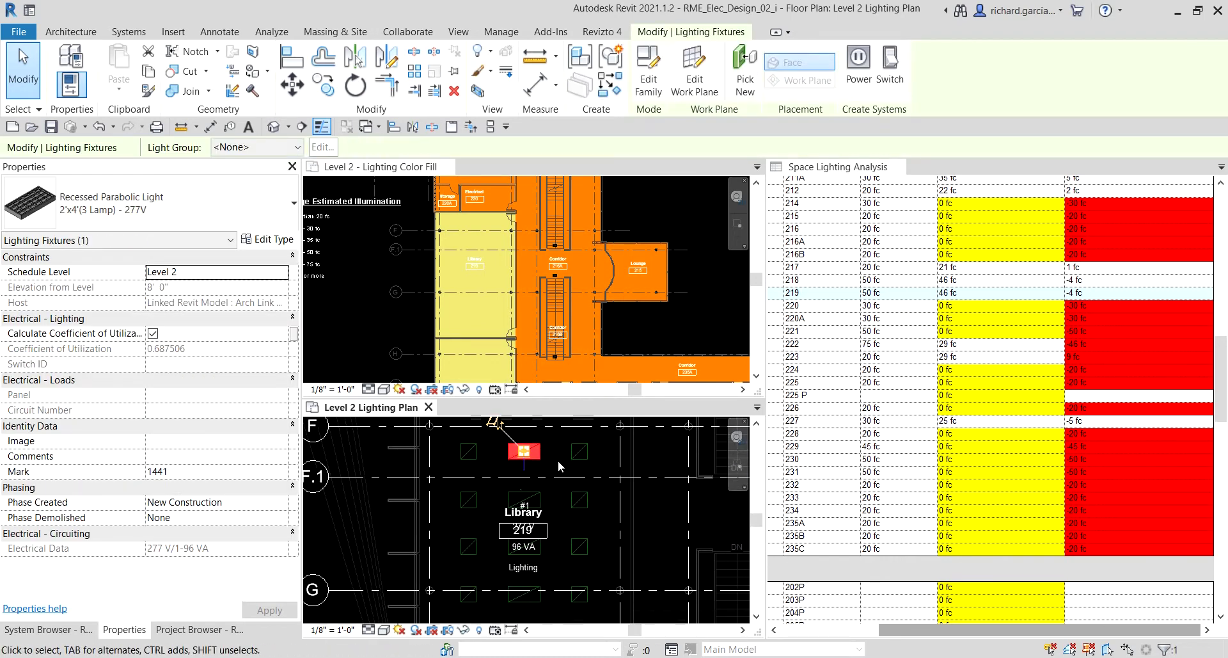
left_click(537, 500, "ctrl")
middle_click_drag(574, 500, 587, 457)
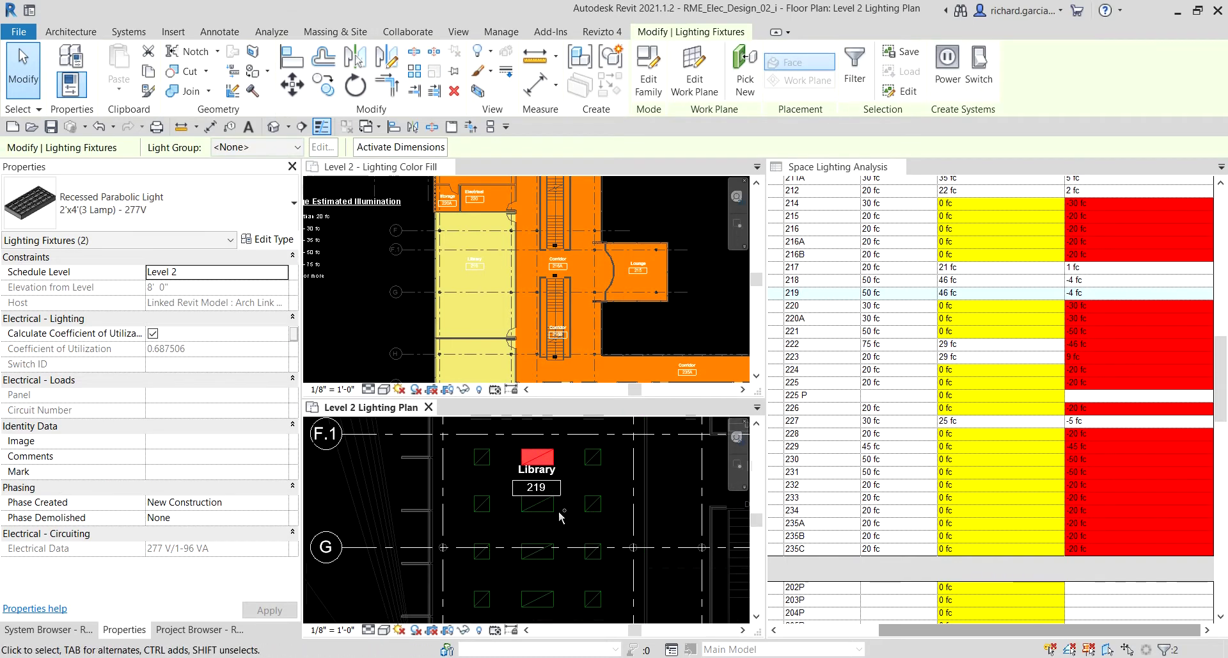
left_click(538, 504, "ctrl")
left_click(552, 565, "ctrl")
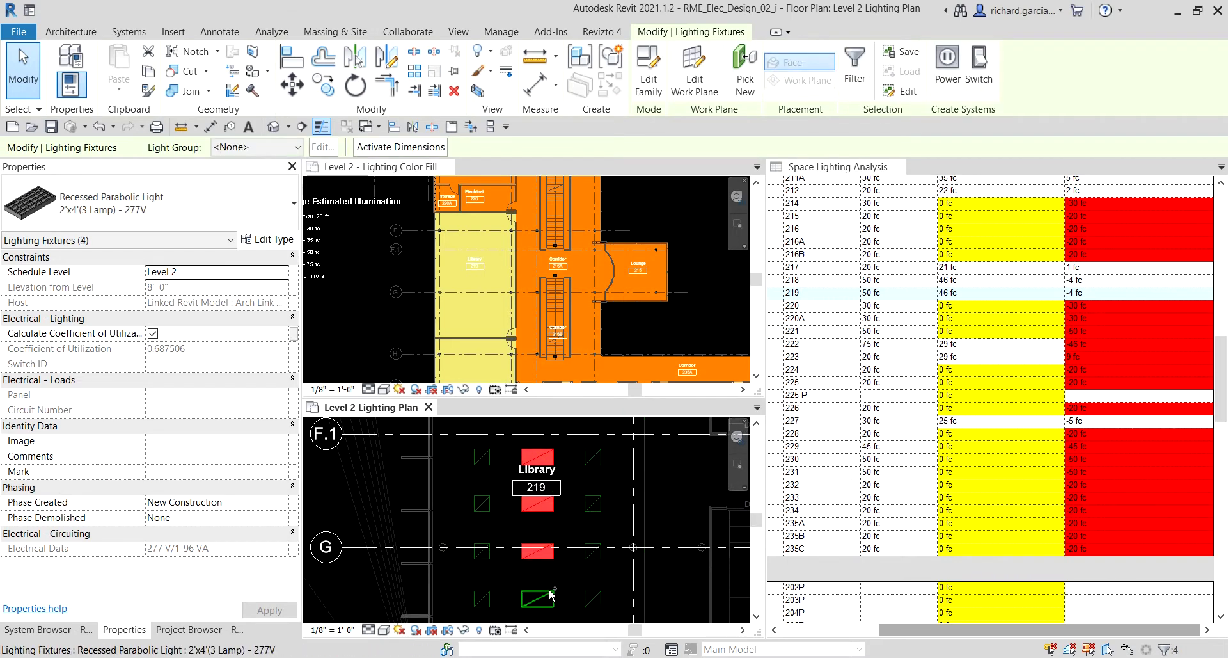
left_click(542, 597, "ctrl")
scroll(544, 595, "down", 2)
middle_click_drag(583, 560, 544, 606)
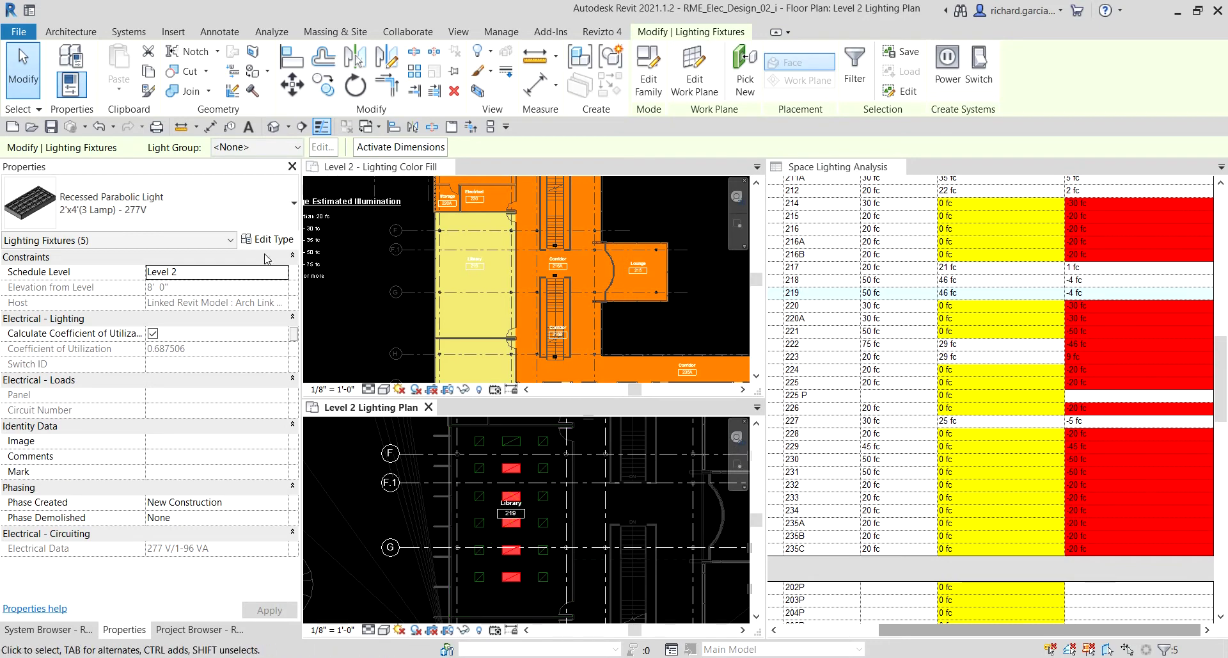
left_click(239, 213)
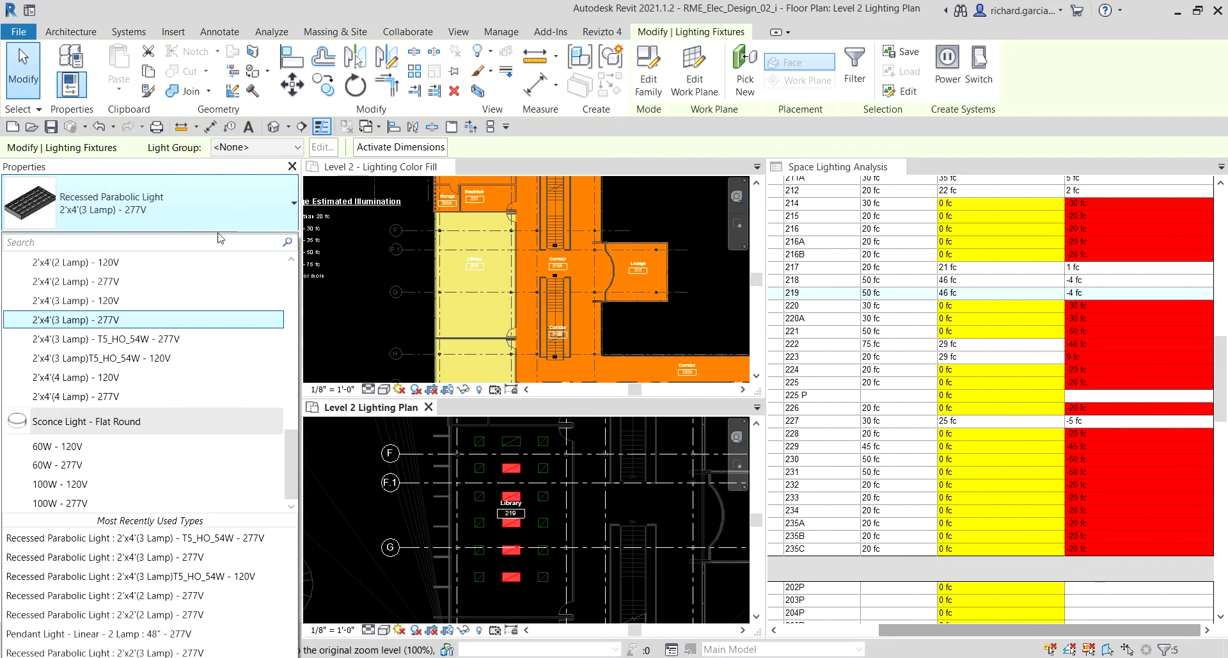
mouse_move(121, 340)
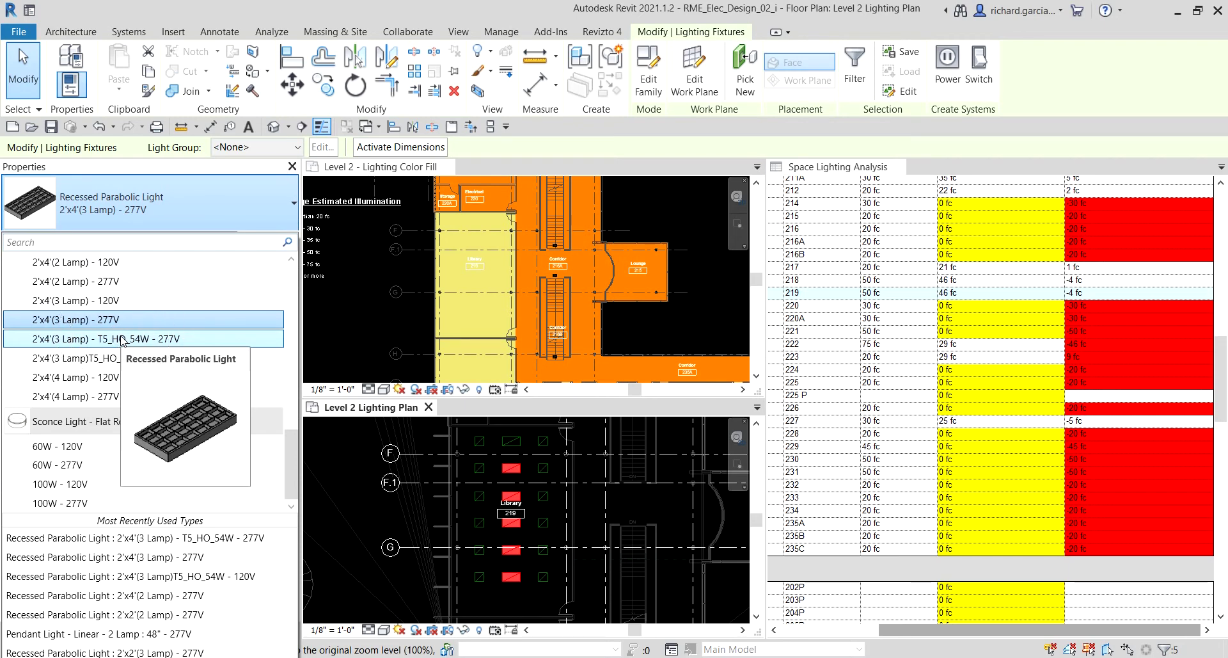
left_click(121, 339)
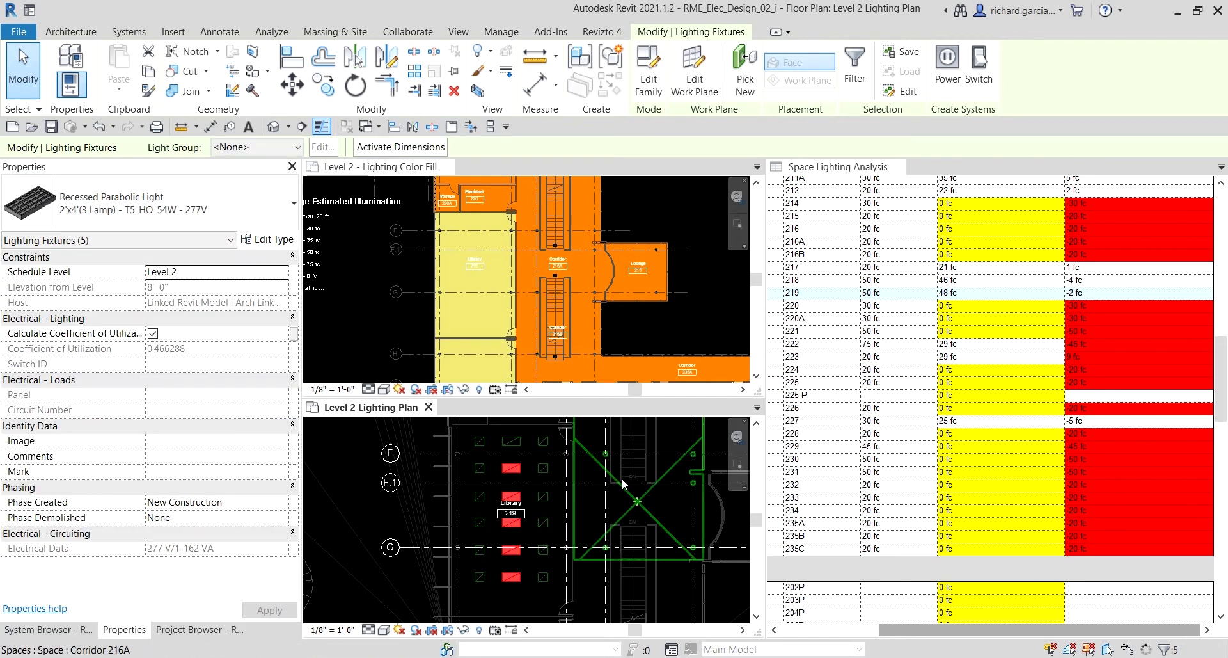
Check space 219's lighting difference in the Space Lighting Analysis schedule and clear the fixture selection.
left_click(1096, 298)
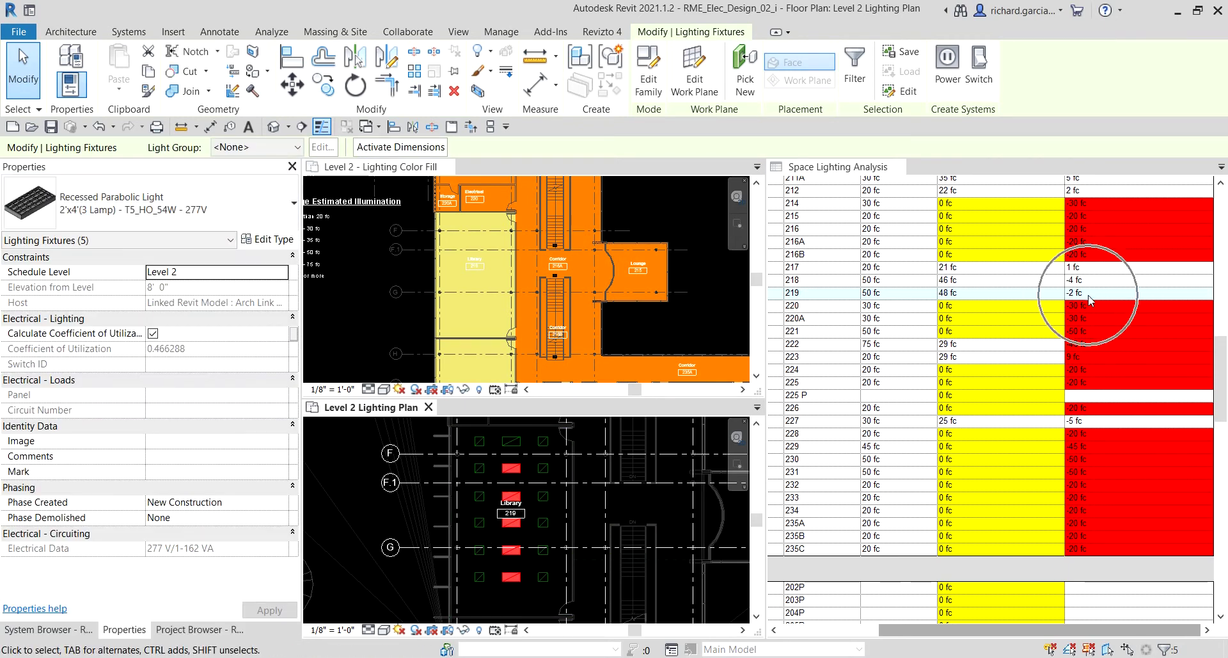
left_click(1088, 295)
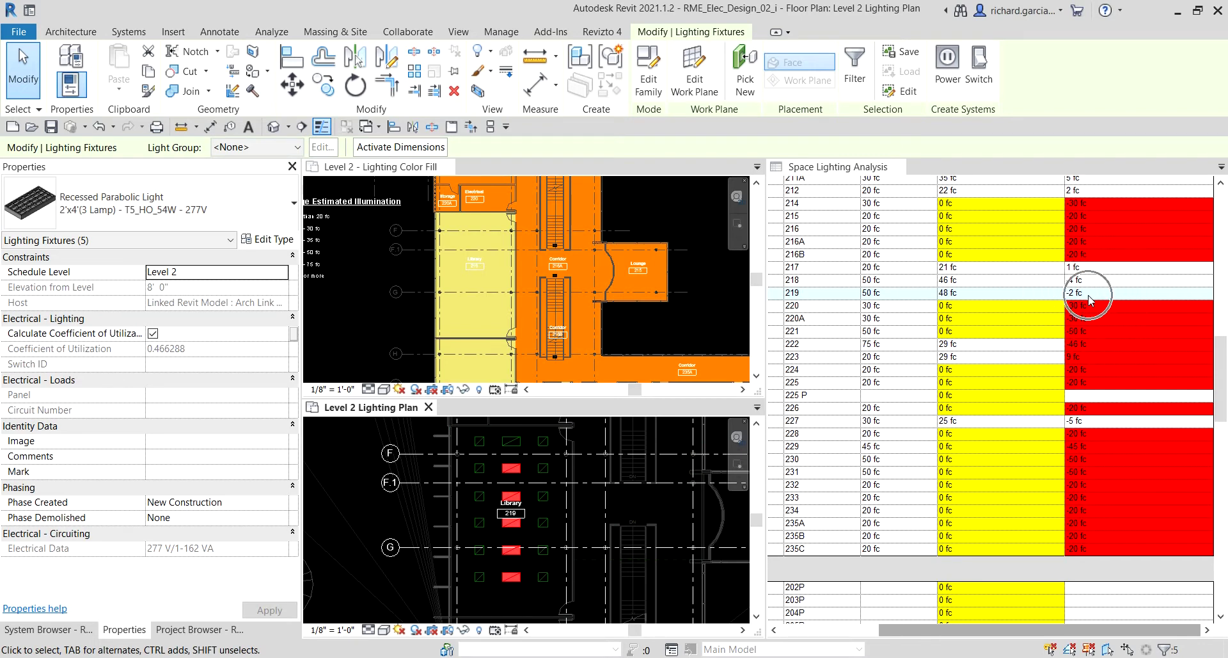
left_click(1088, 296)
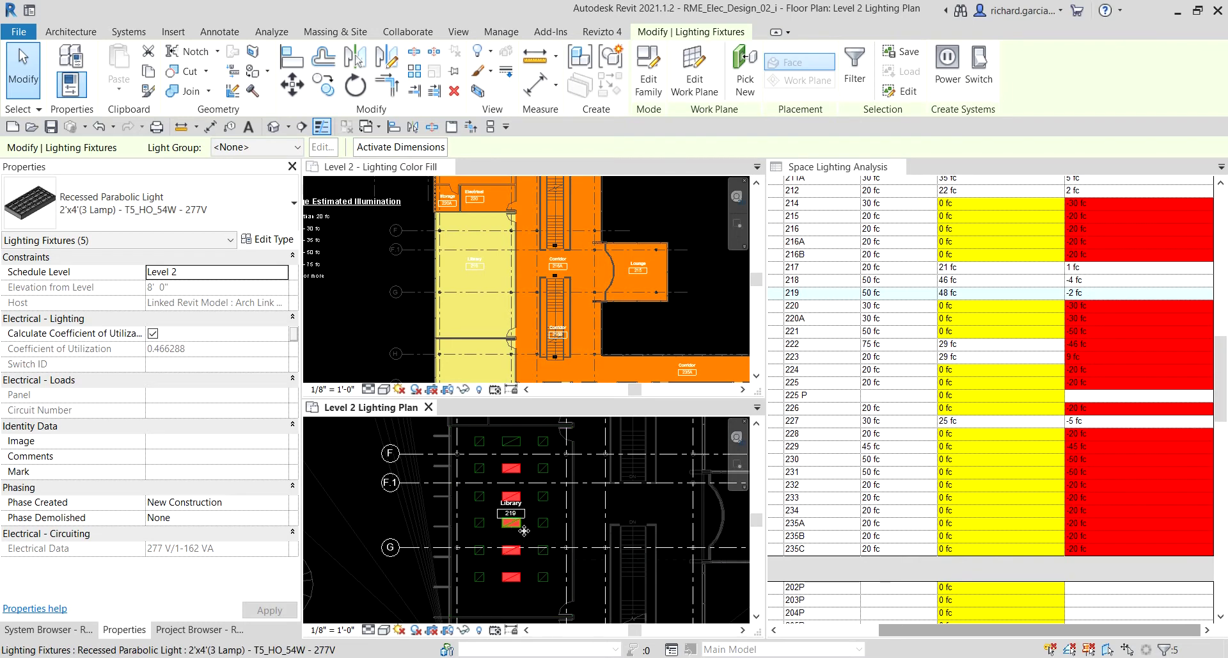
key("Escape")
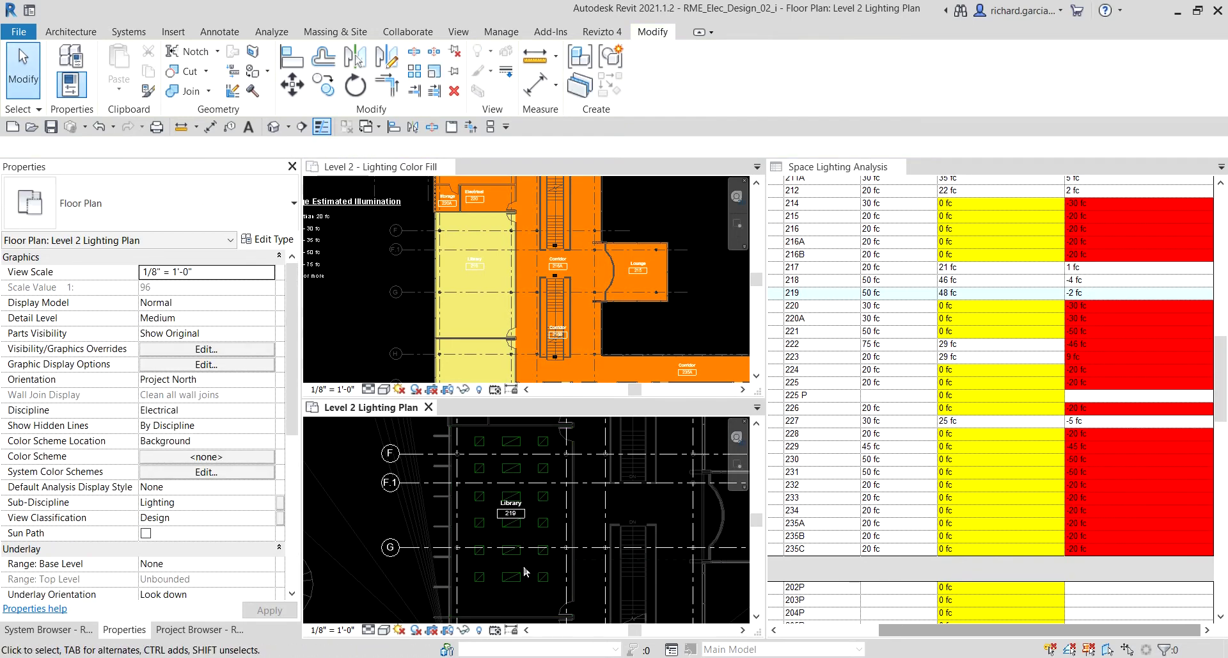
Delete the second, fourth and sixth 2'x4' fixtures from Library 219's middle column and check space 219's schedule row.
scroll(523, 565, "up", 1)
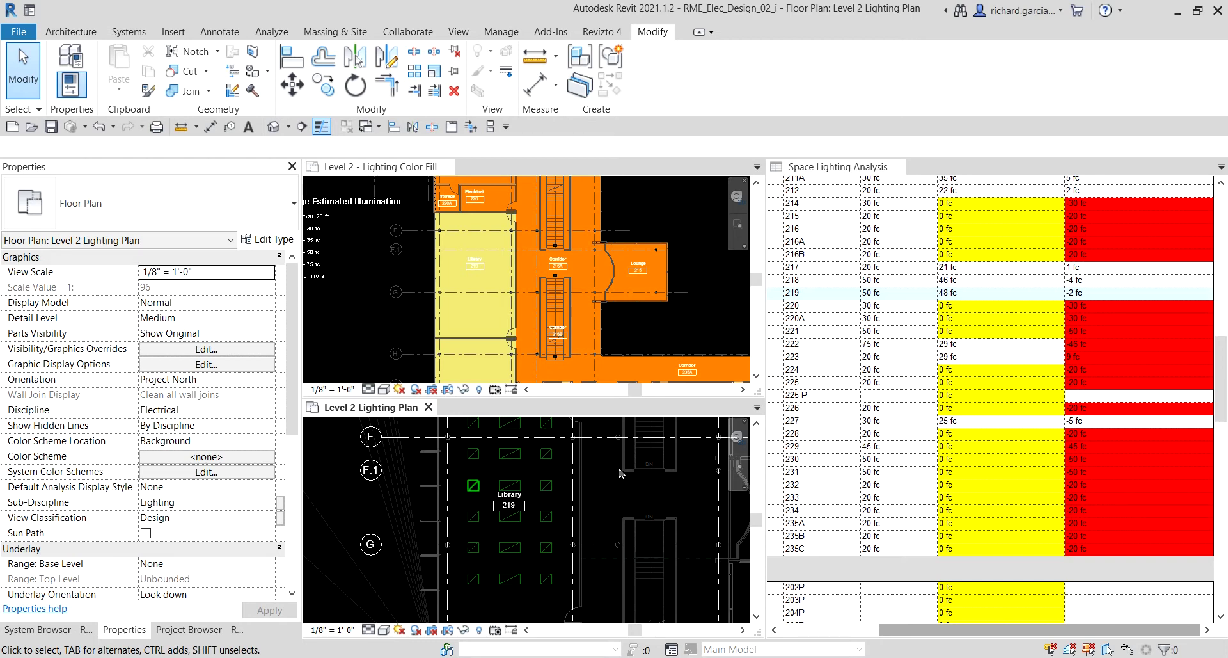
middle_click_drag(504, 456, 509, 454)
scroll(509, 454, "up", 2)
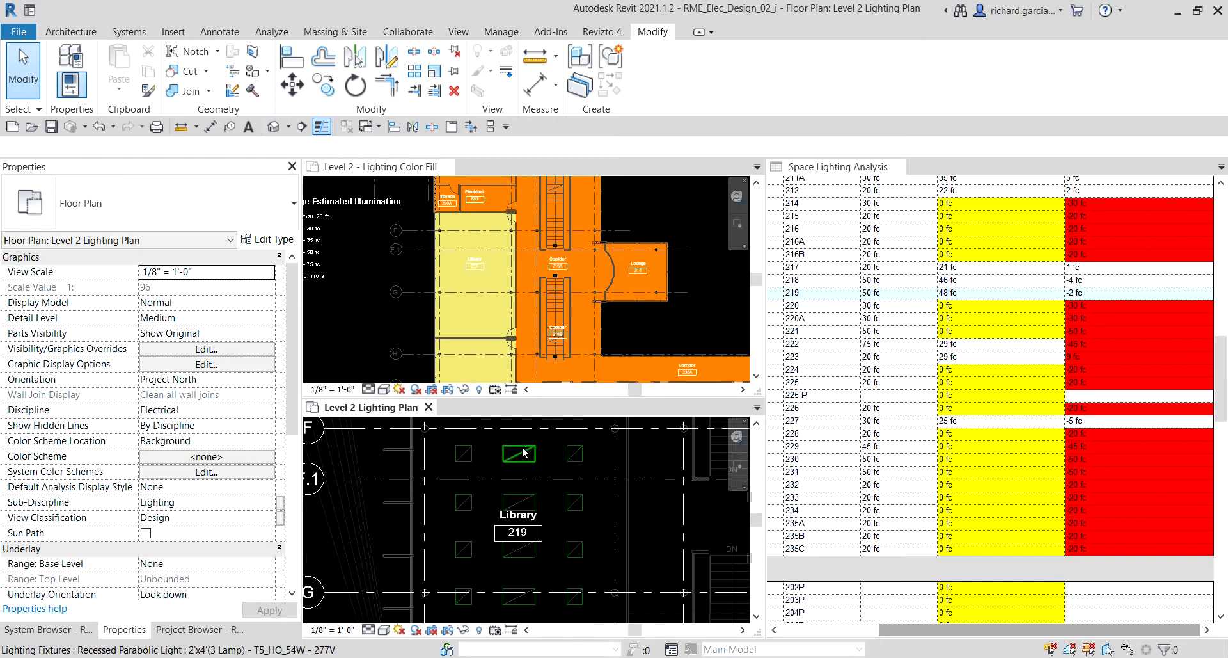
left_click(517, 453)
key("Delete")
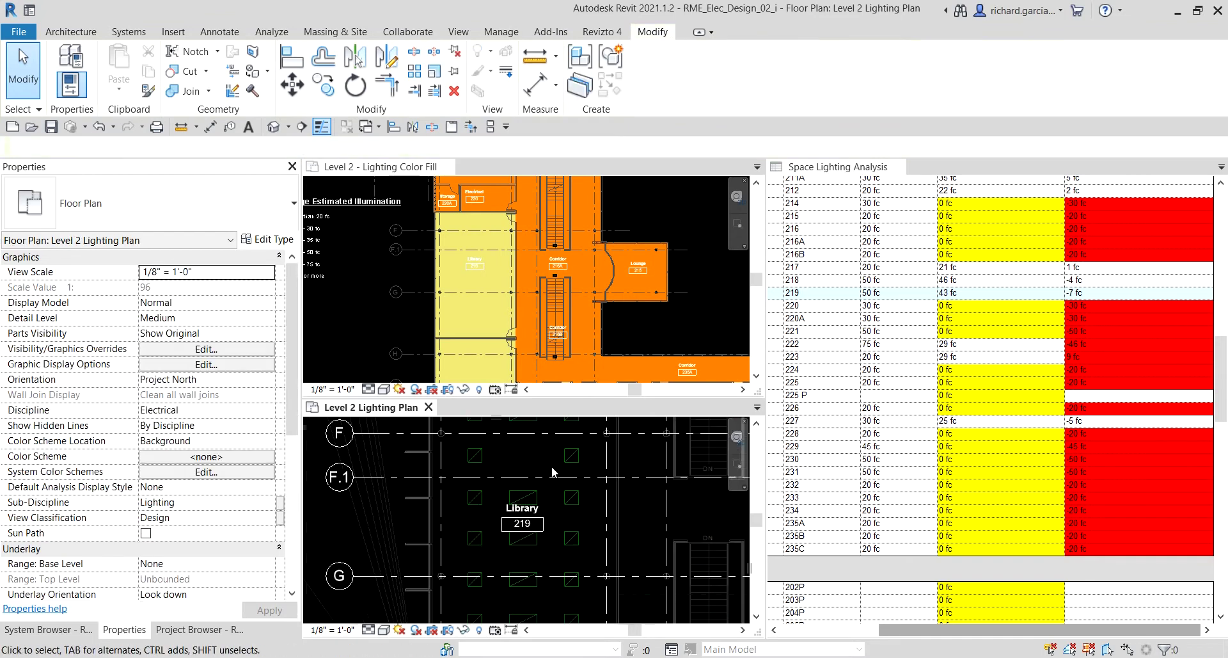
scroll(541, 467, "down", 2)
left_click(541, 528)
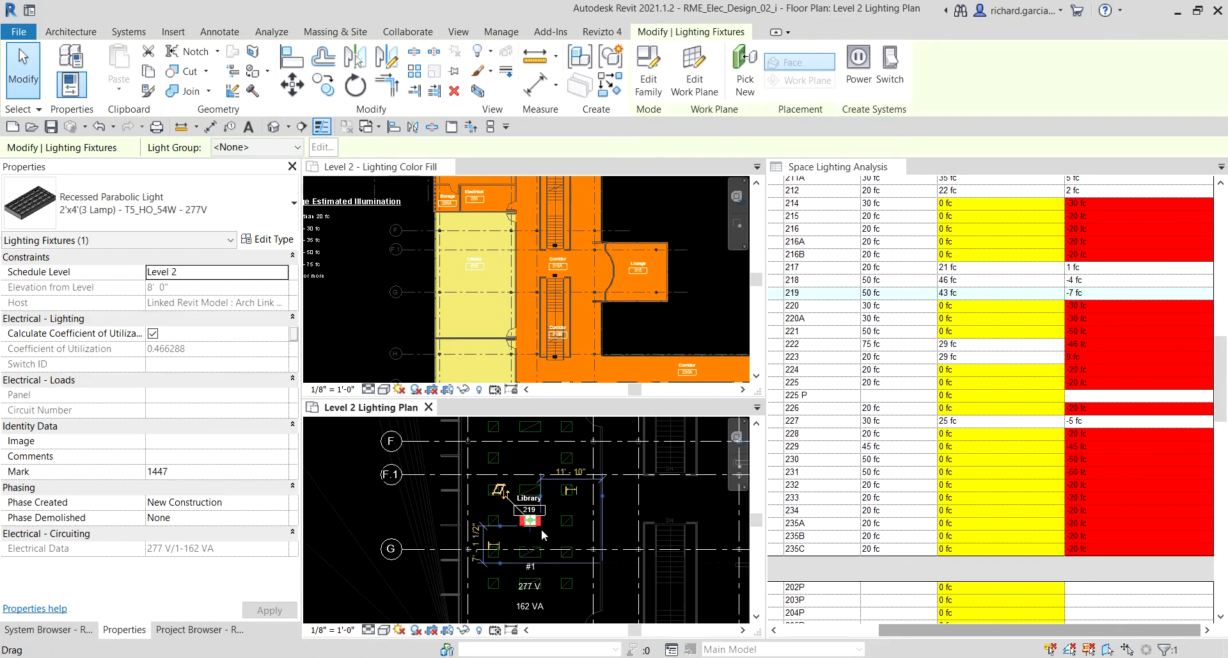
key("Delete")
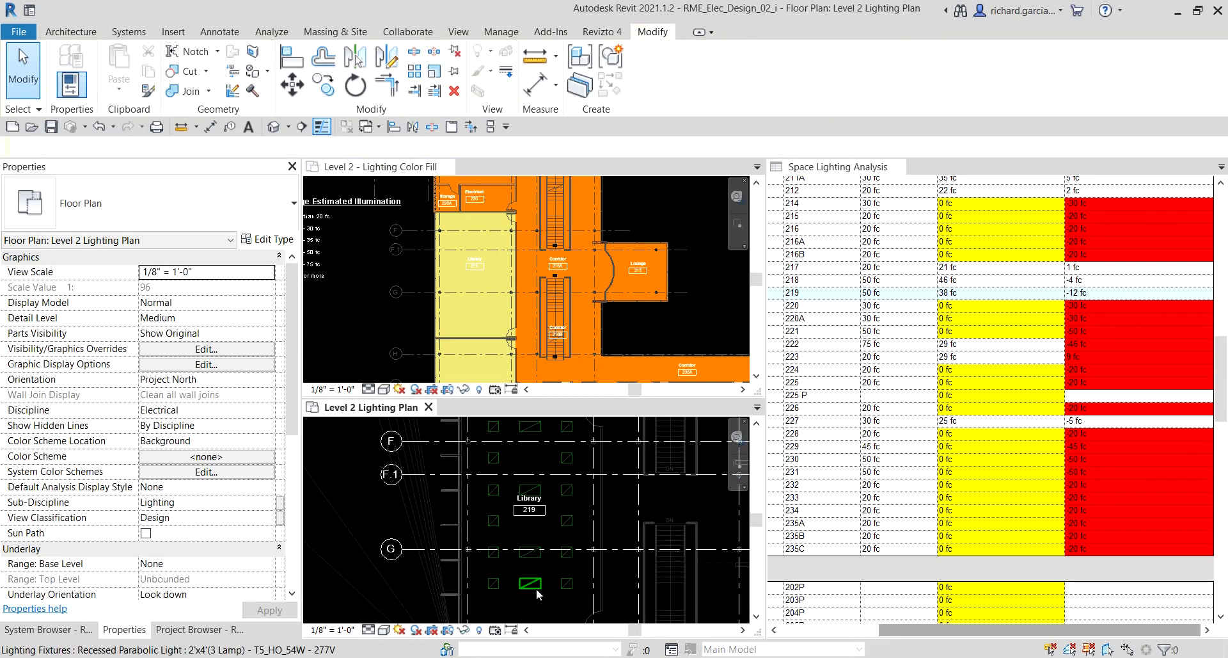
left_click(536, 587)
key("Delete")
key("Escape")
scroll(554, 501, "down", 2)
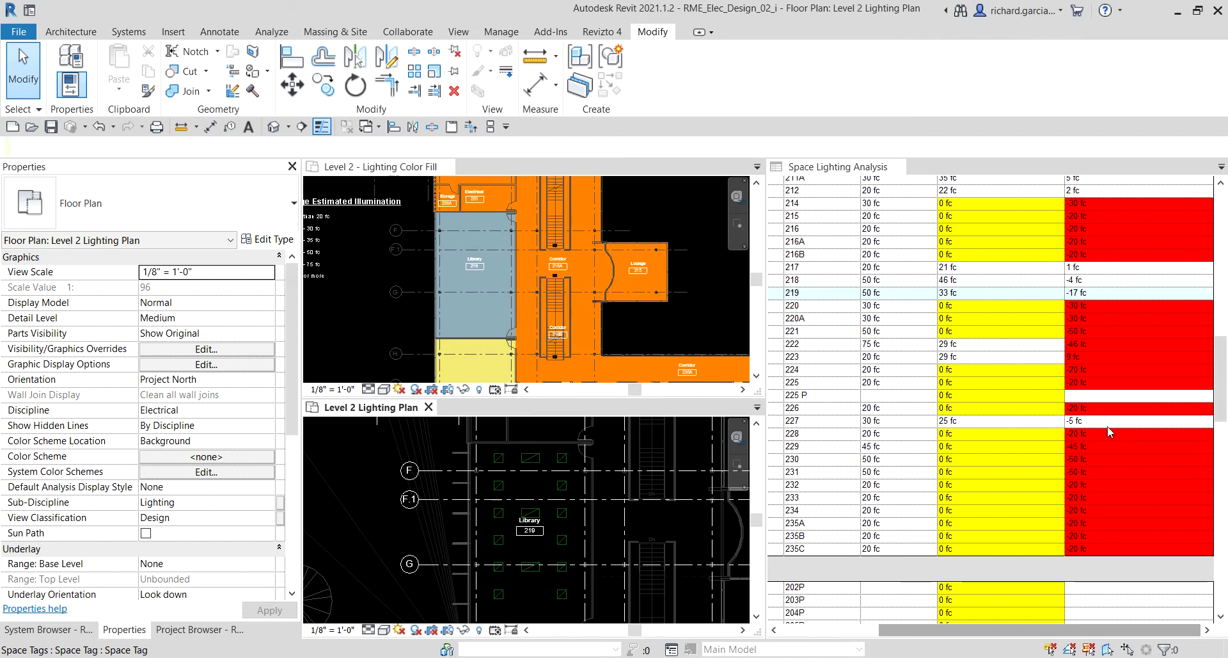
left_click(1088, 295)
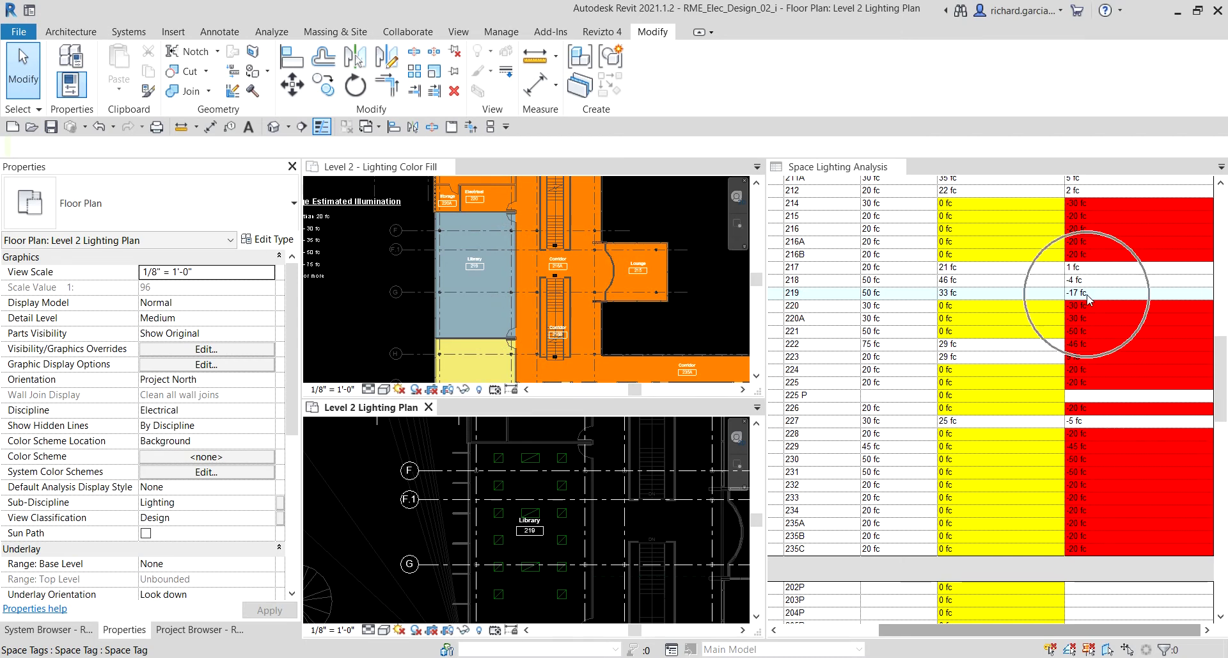
left_click(1088, 295)
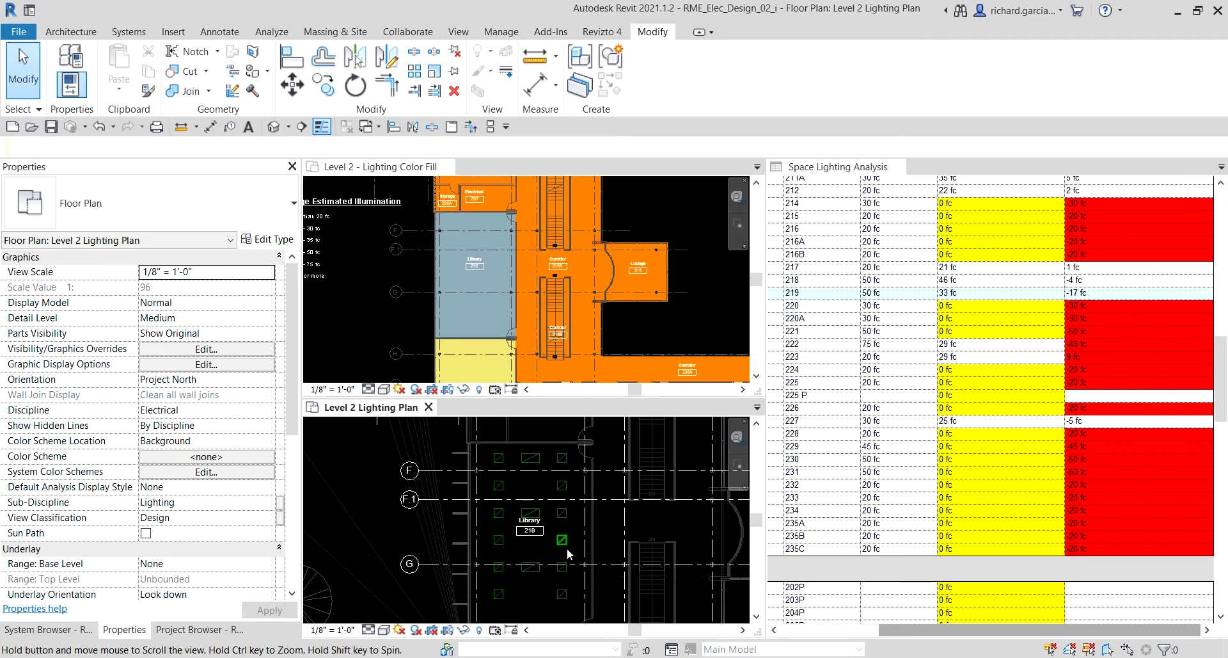
Match the six outer 2'x2' fixtures in Library 219's second, fourth and sixth rows to the 2'x4'(3 Lamp) - T5_HO_54W - 277V type.
scroll(563, 541, "up", 1)
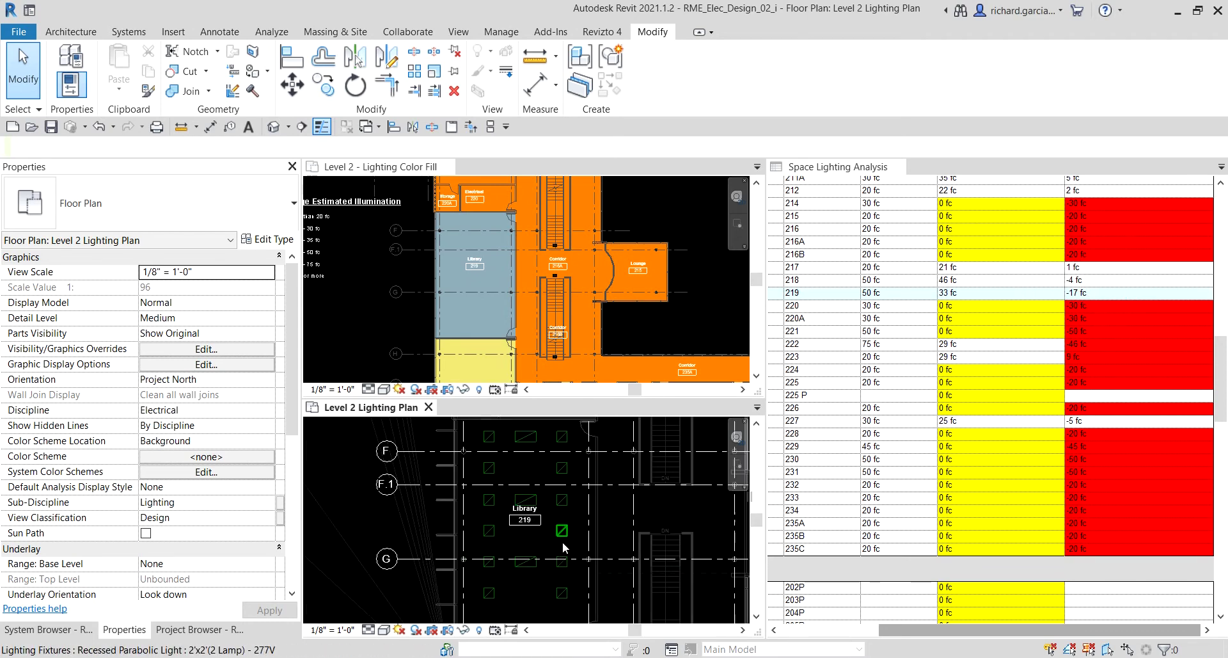
scroll(539, 428, "up", 3)
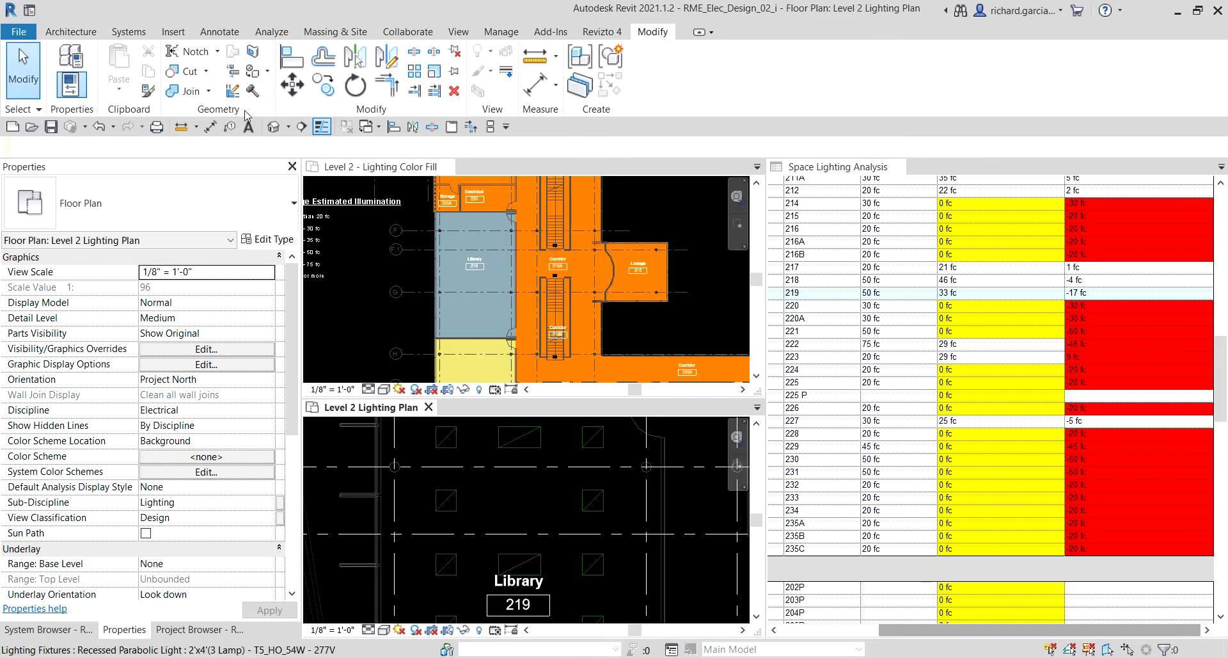
left_click(147, 91)
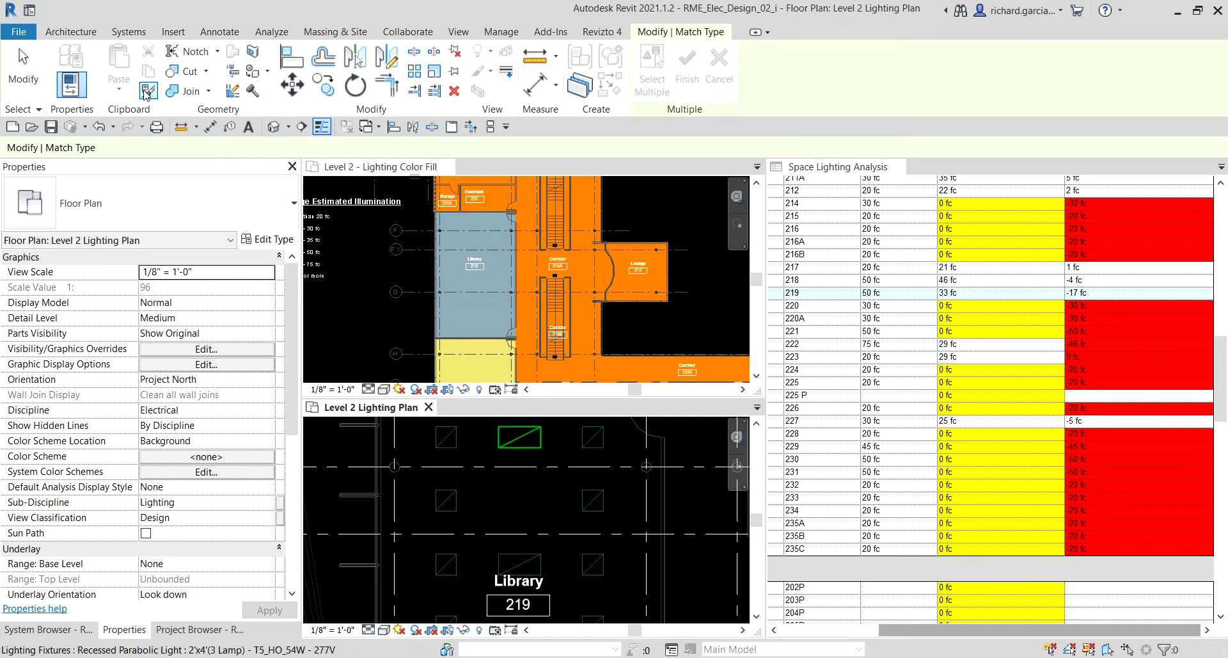
left_click(516, 443)
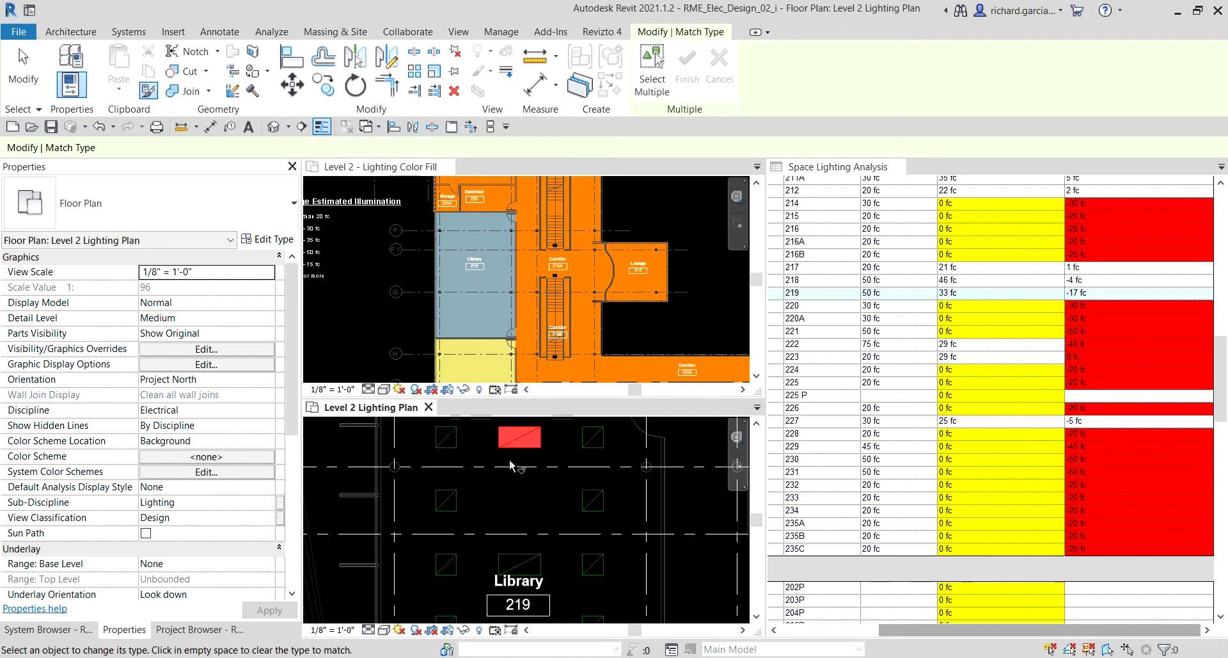
scroll(510, 462, "down", 3)
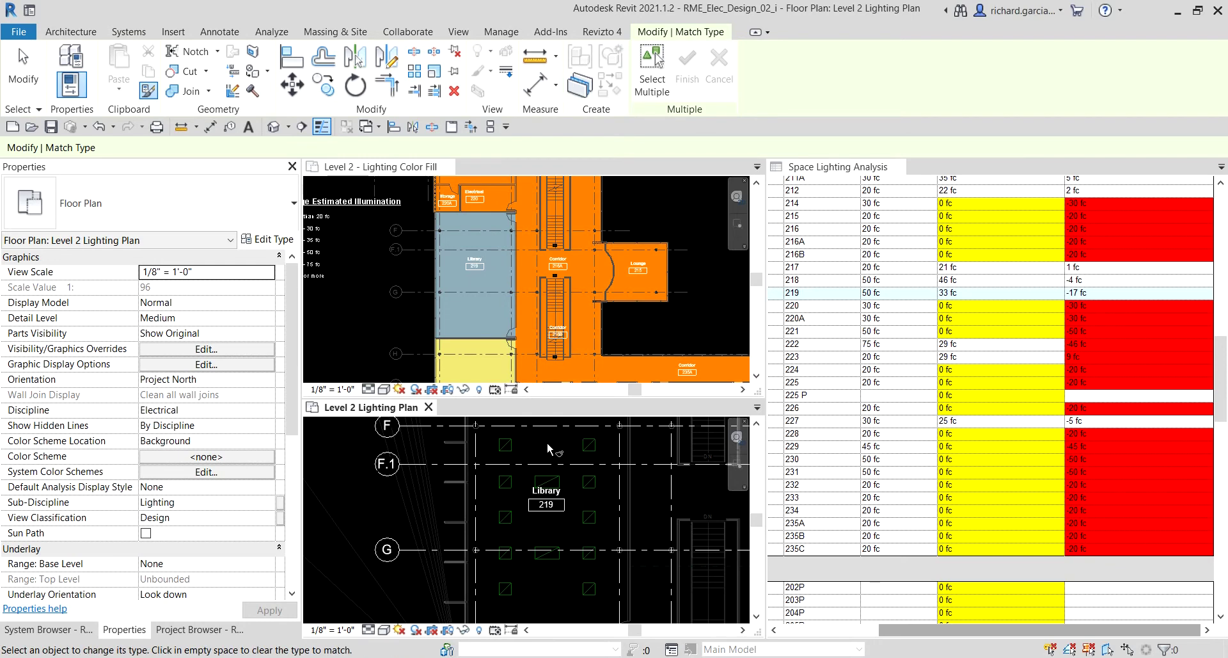
left_click(511, 447)
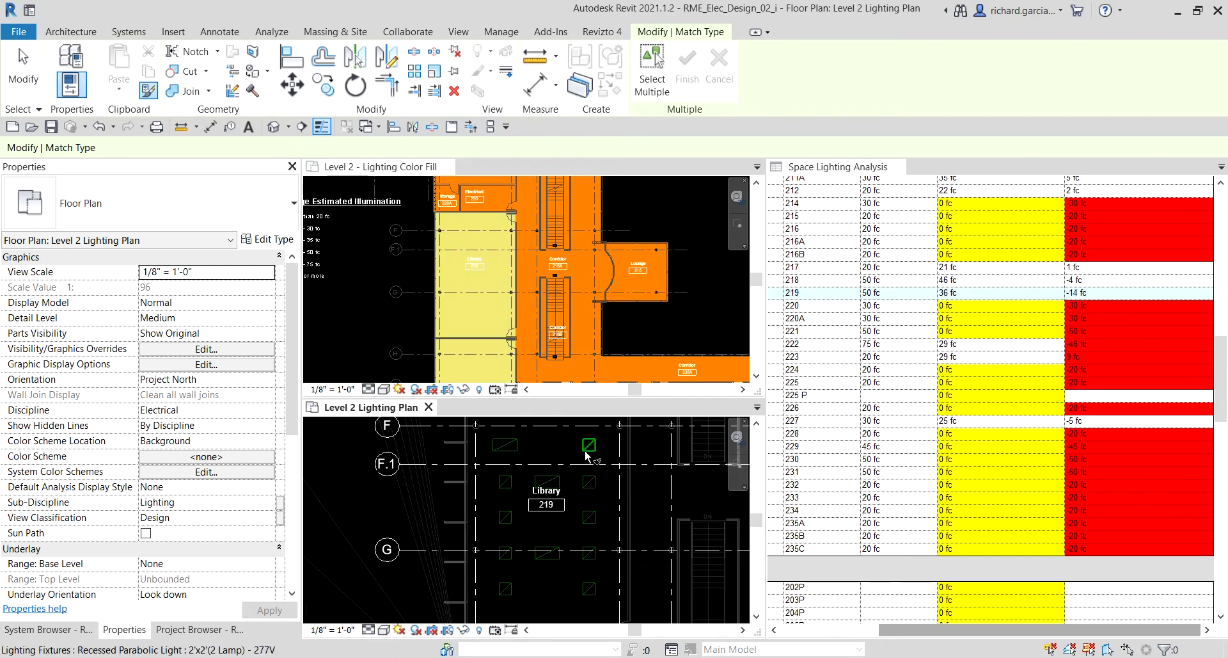
left_click(585, 455)
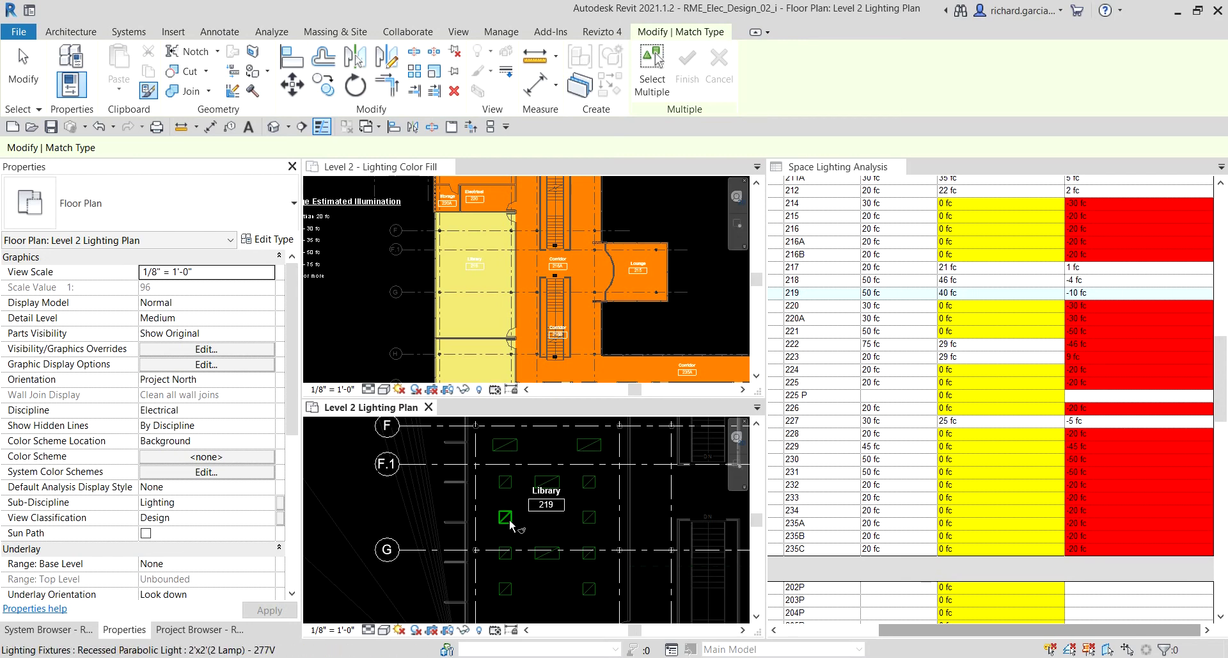
left_click(550, 521)
left_click(597, 523)
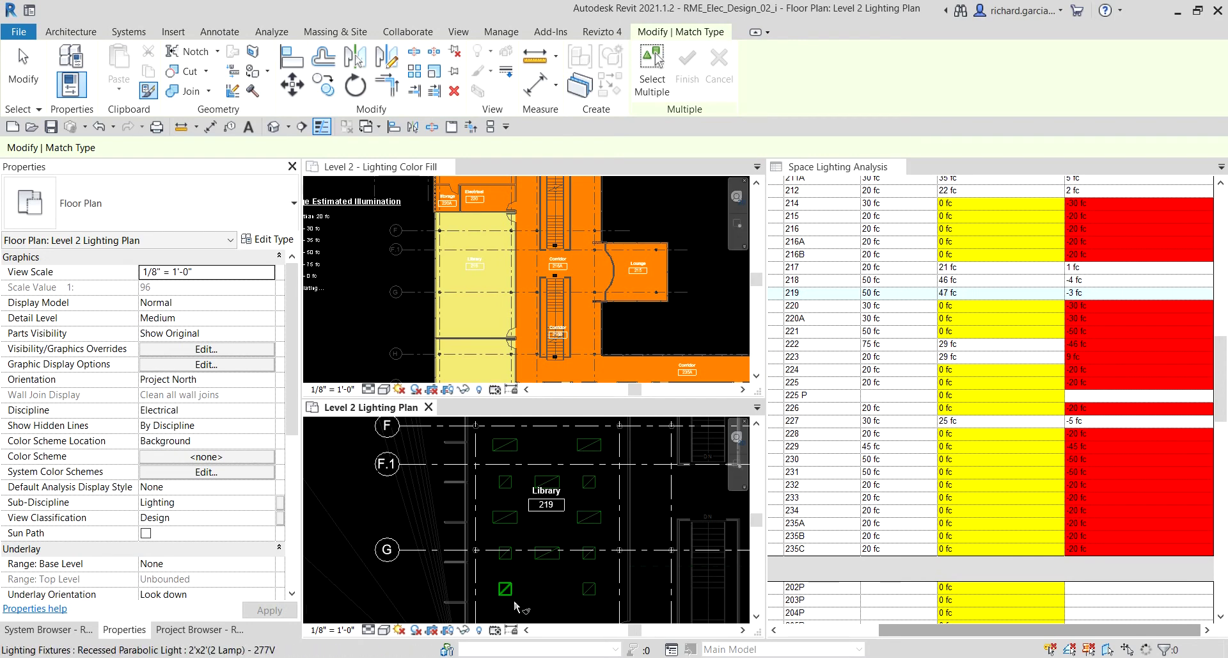
left_click(508, 592)
left_click(585, 591)
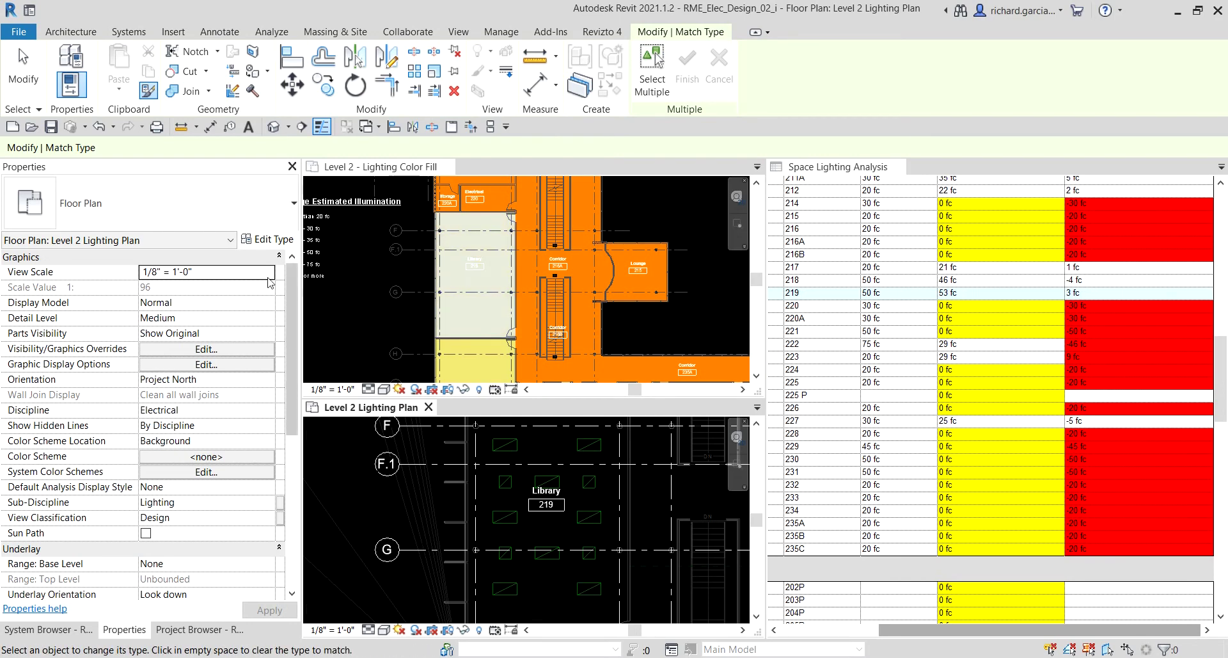
left_click(19, 76)
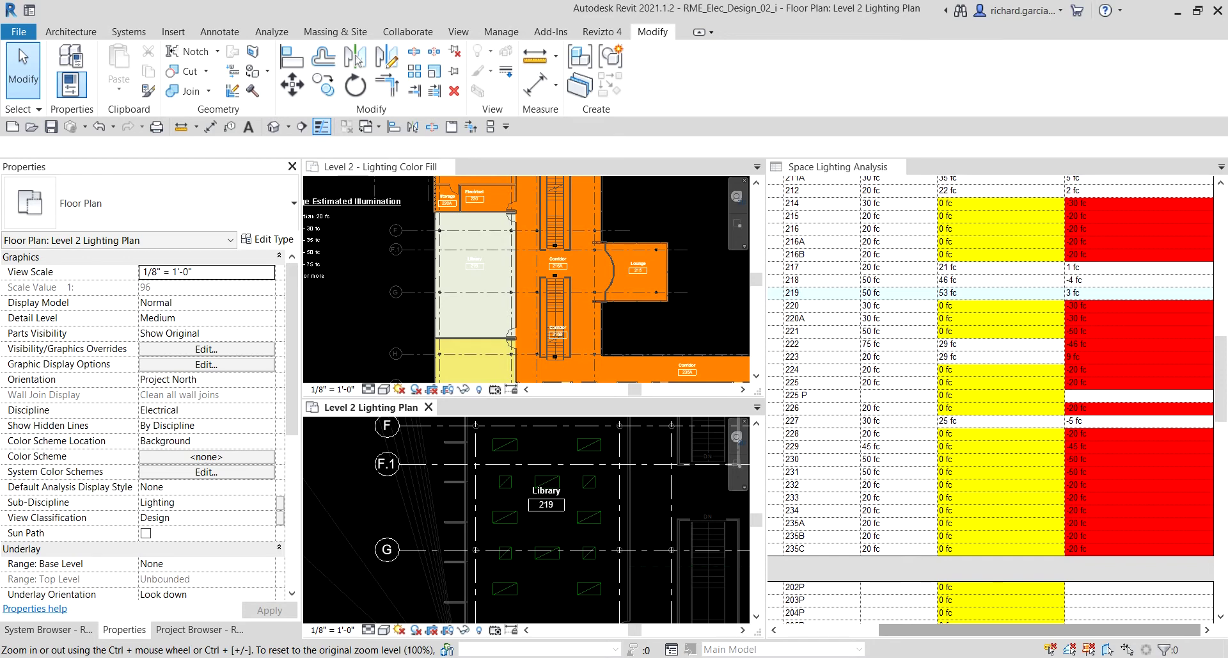
Delete the two 2'x2'(2 Lamp) - 277V fixtures flanking the Library 219 tag in the row just below grid F.1.
scroll(486, 461, "down", 1)
middle_click_drag(588, 524, 519, 548)
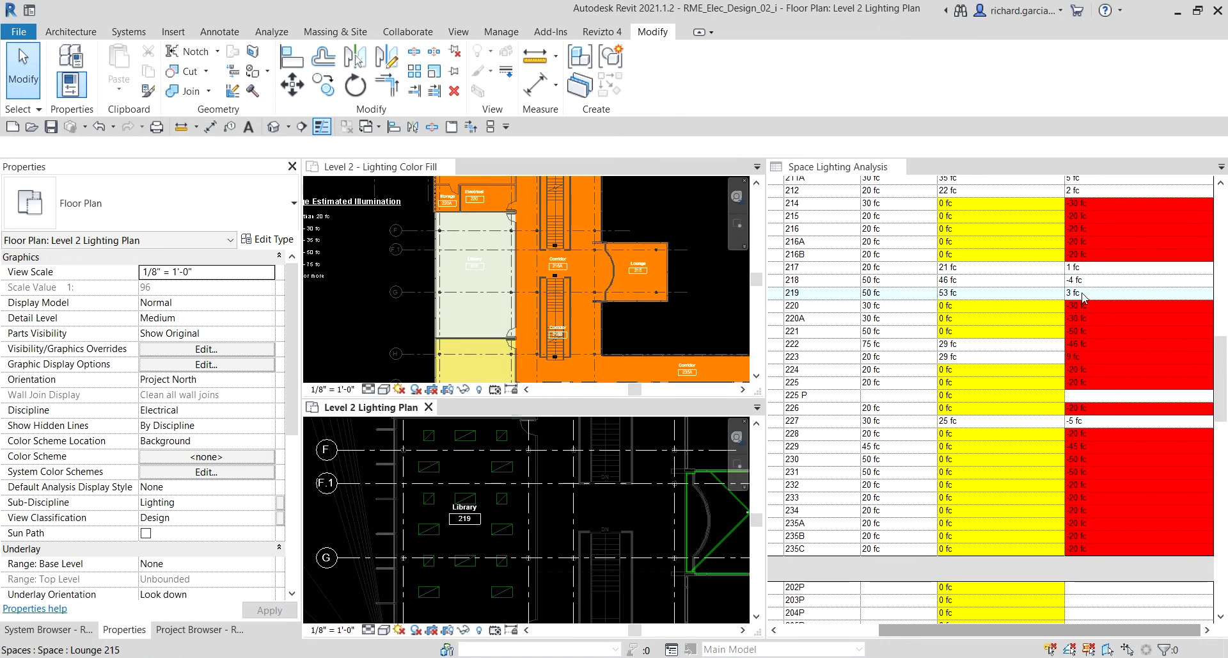
scroll(548, 532, "down", 1)
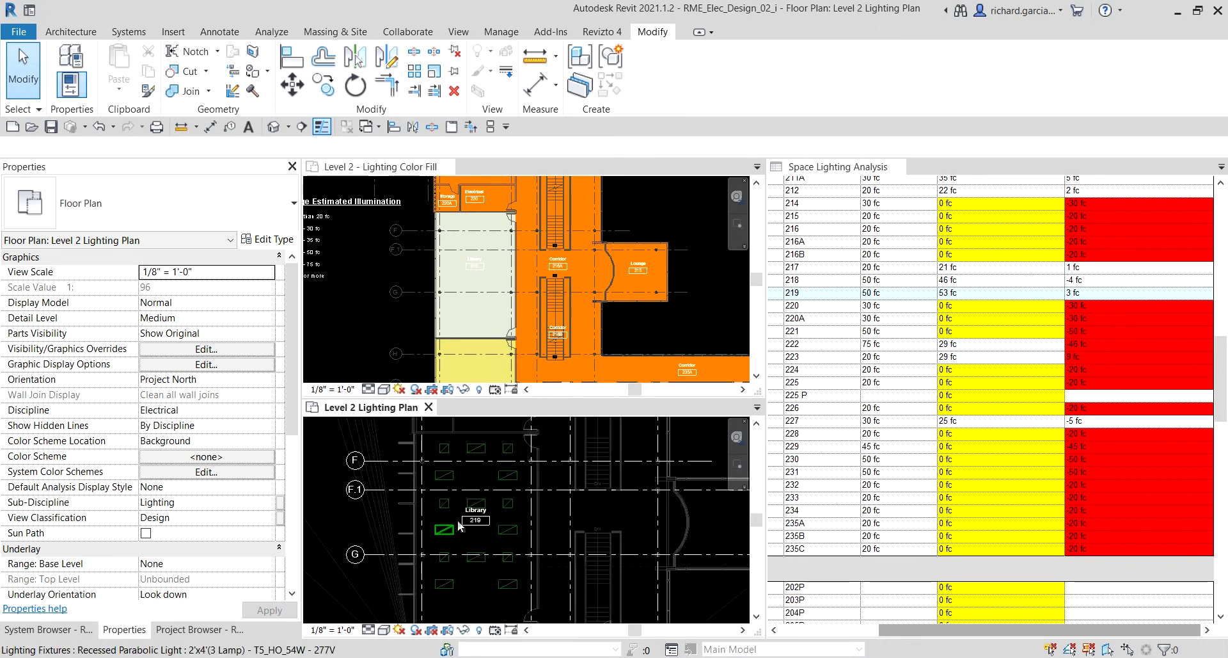
left_click(445, 507)
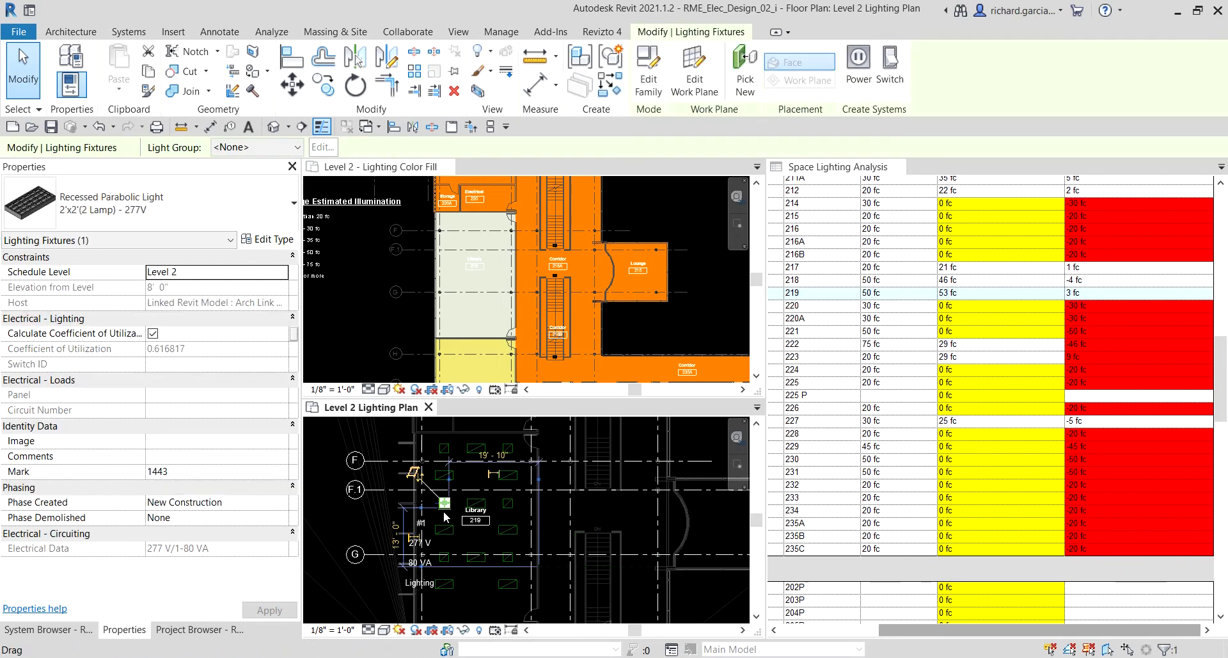
left_click(516, 507, "ctrl")
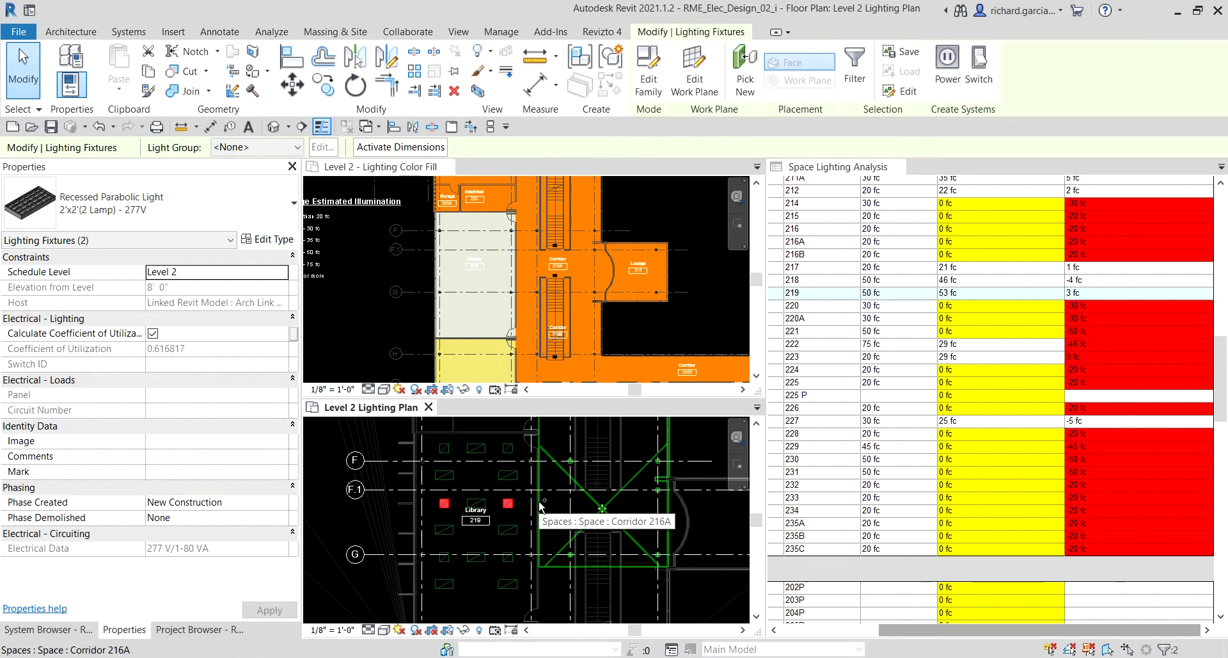
key("Escape")
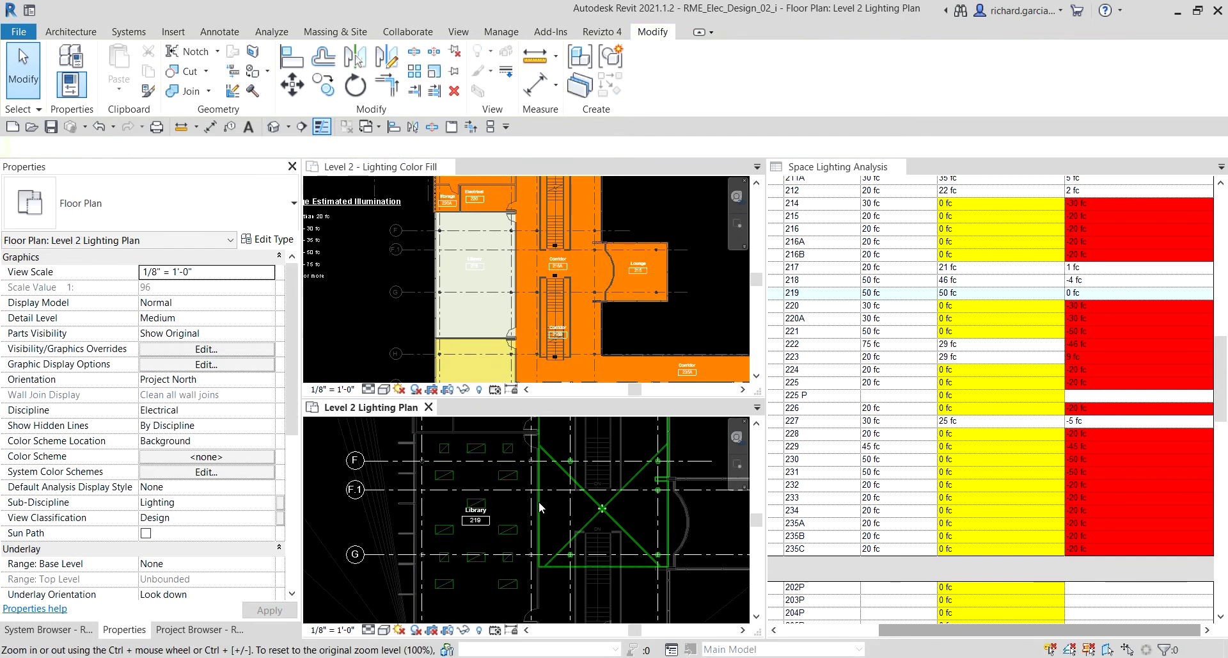
Review Library 219's revised fixture layout and check space 219's lighting difference in the Space Lighting Analysis schedule.
scroll(470, 515, "down", 1)
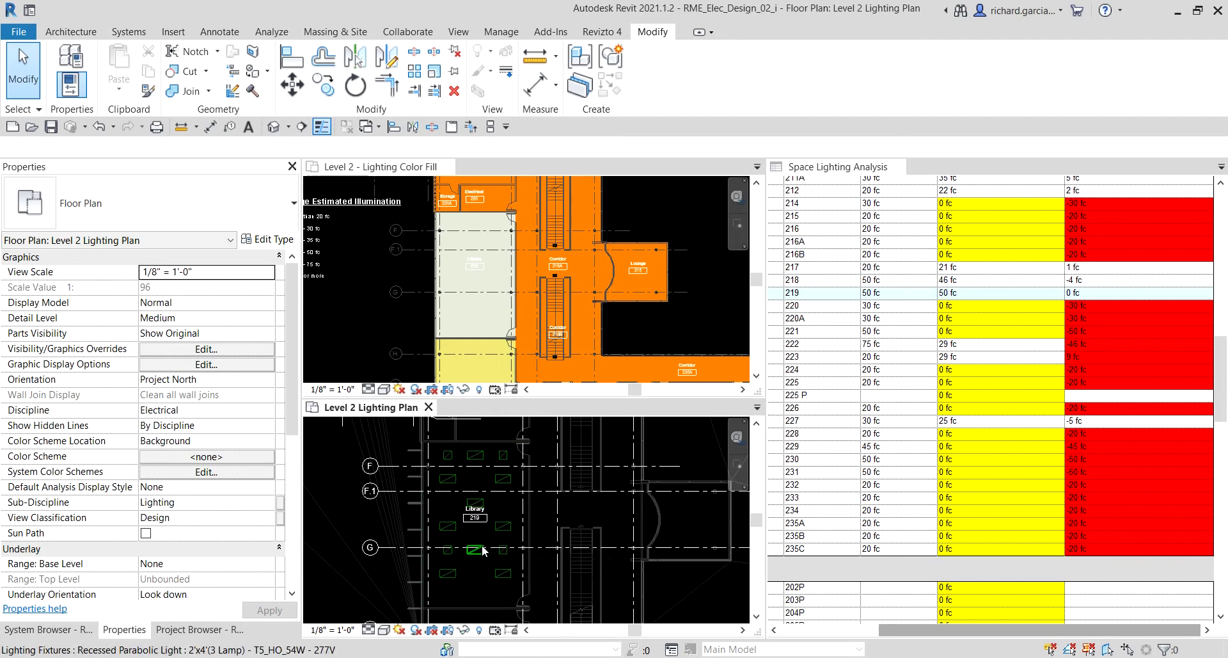
middle_click_drag(481, 543, 483, 540)
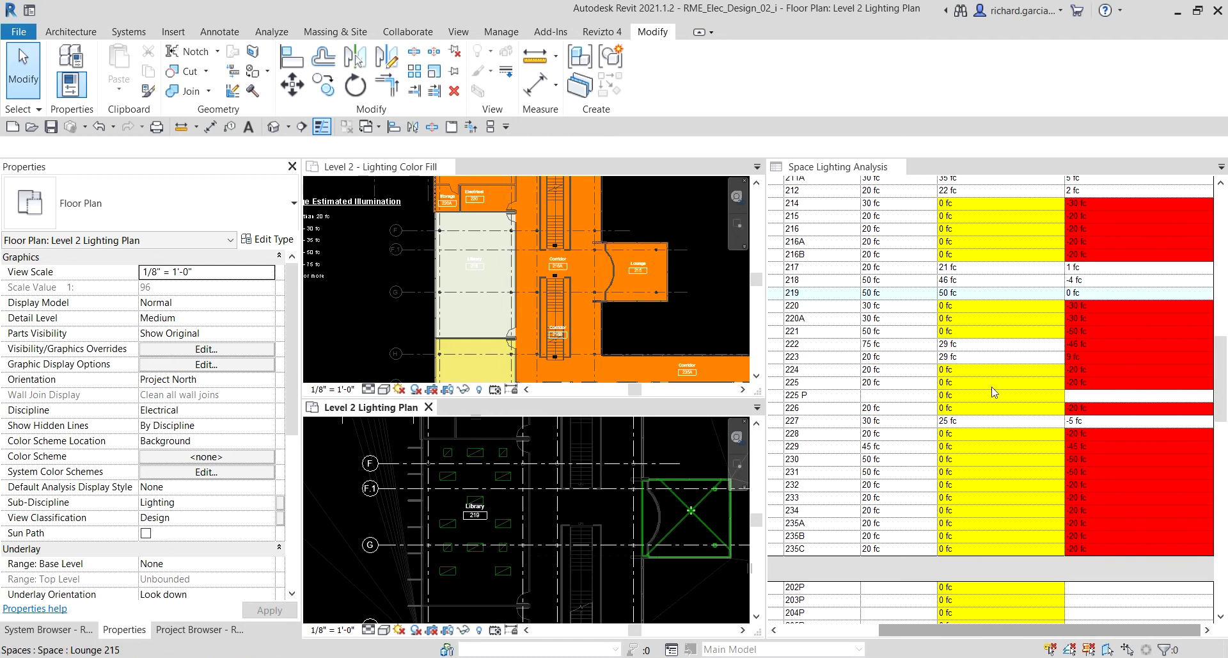
left_click(1085, 294)
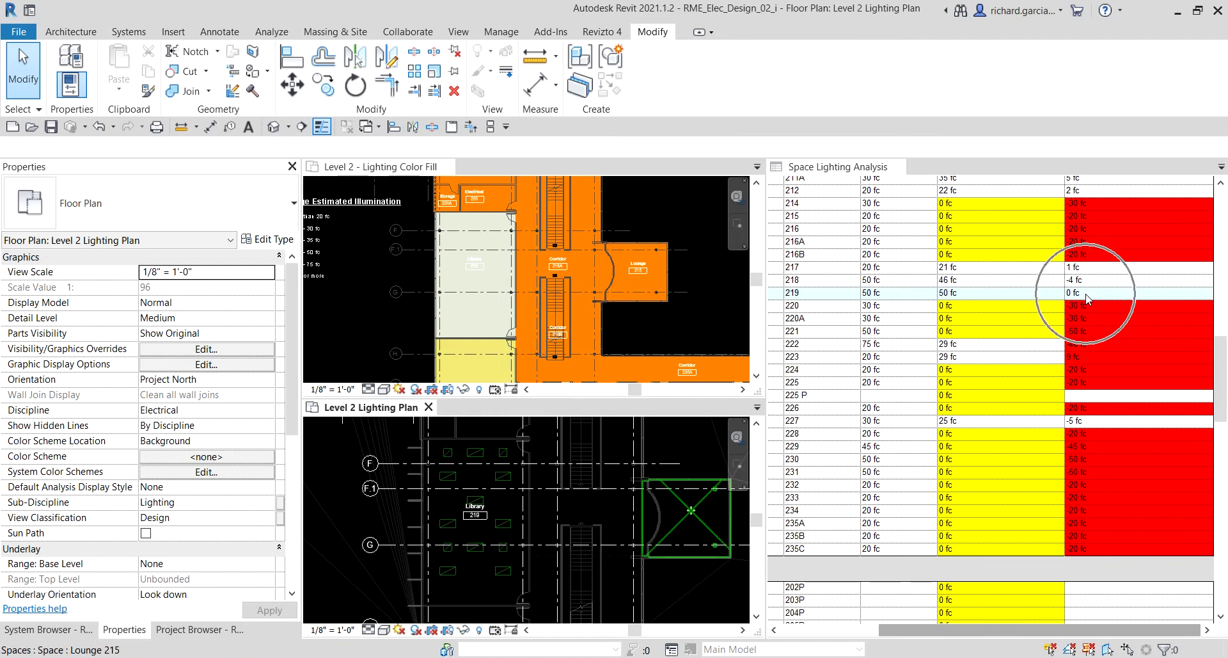
left_click(1085, 296)
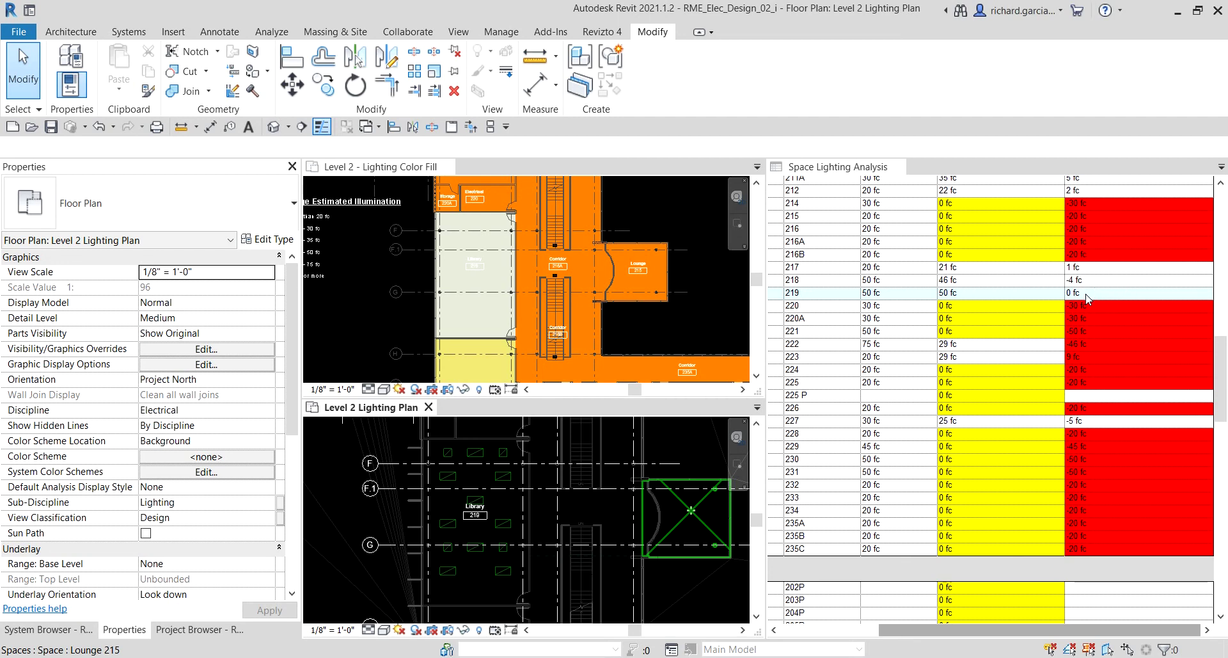
middle_click_drag(466, 521, 474, 516)
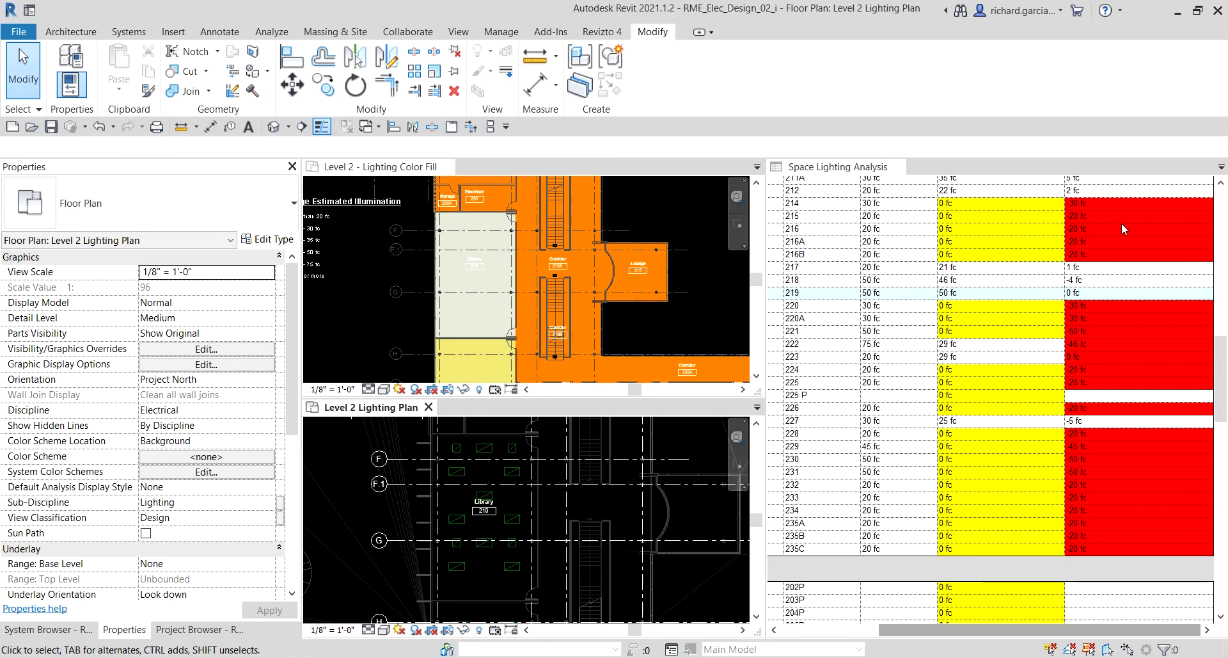
left_click(1093, 295)
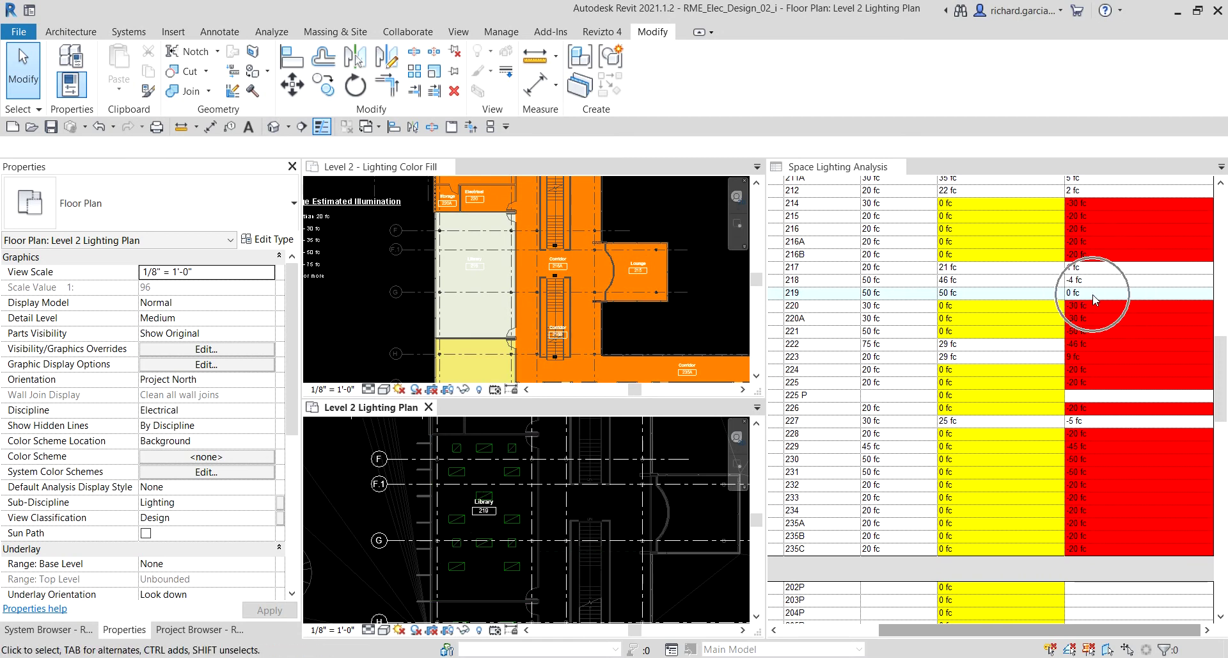
left_click(1094, 298)
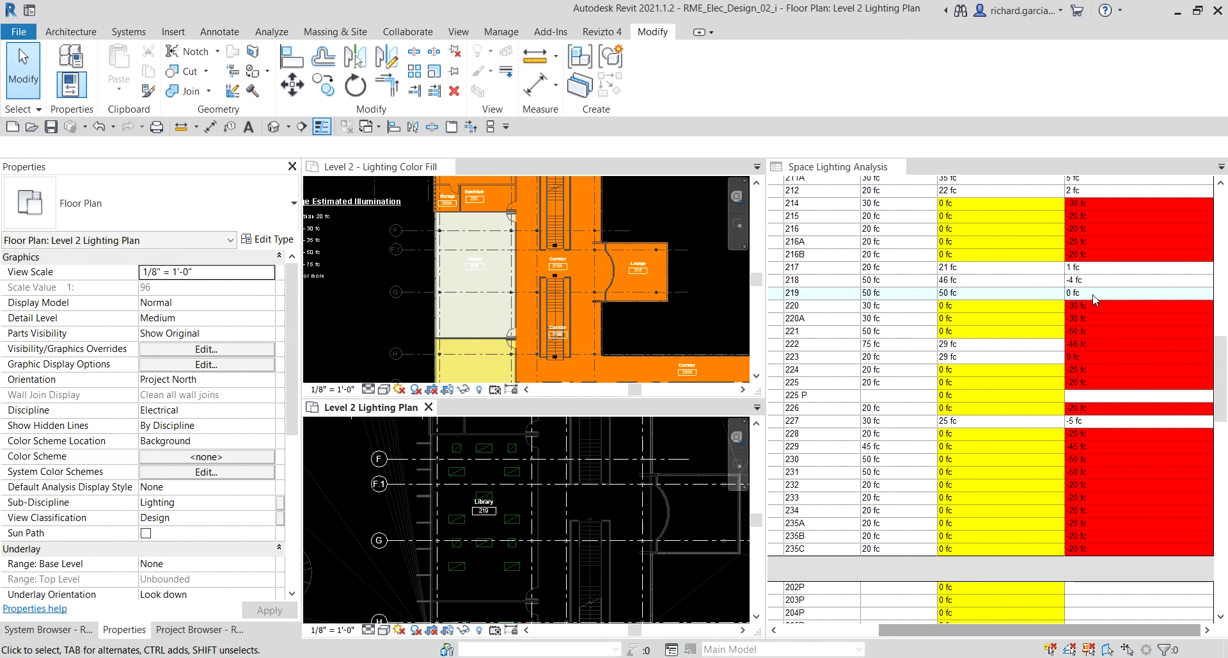